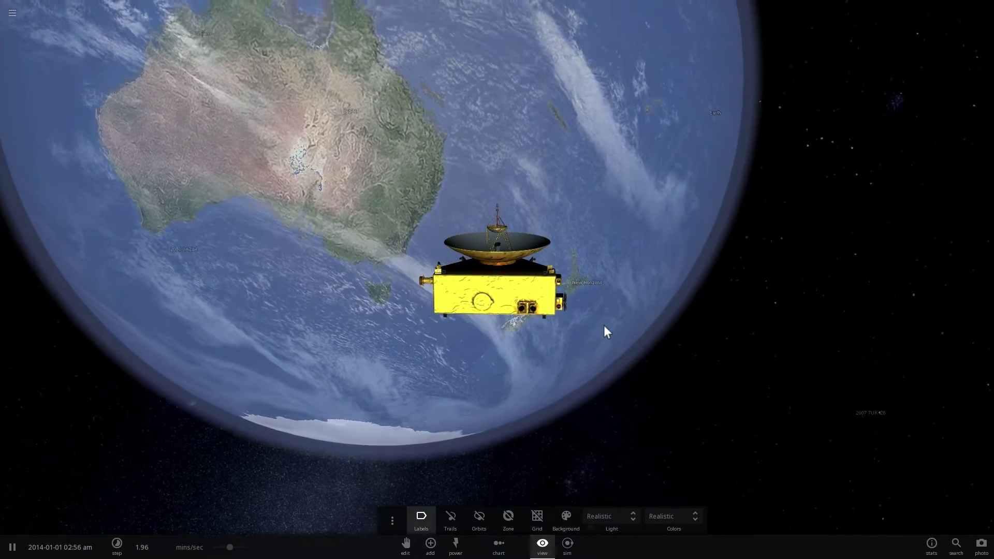
Step: Zoom out from New Horizons until Earth and the probe are both in view
scroll(605, 332, "down", 5)
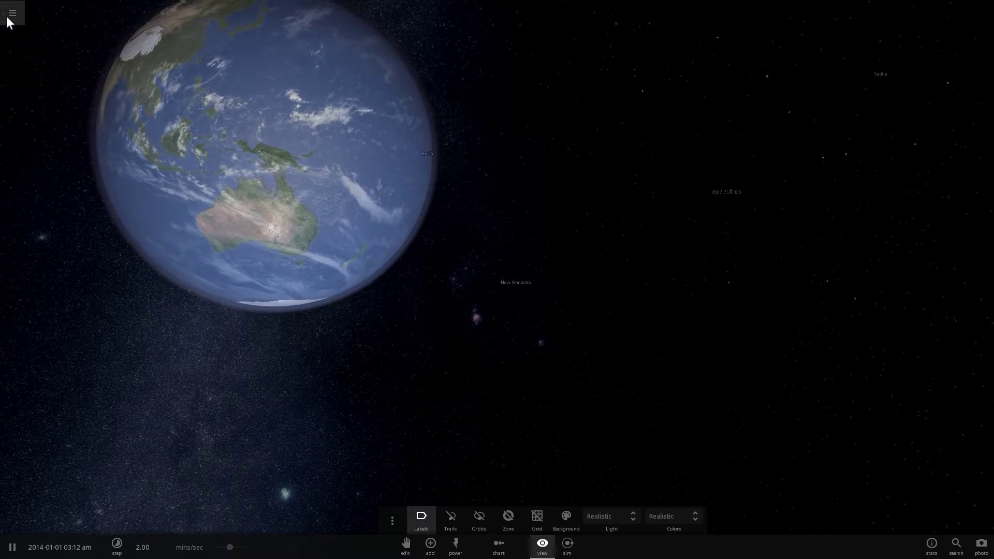
Step: Create the Solar System preset with its start date changed to 01/19/2006
left_click(8, 18)
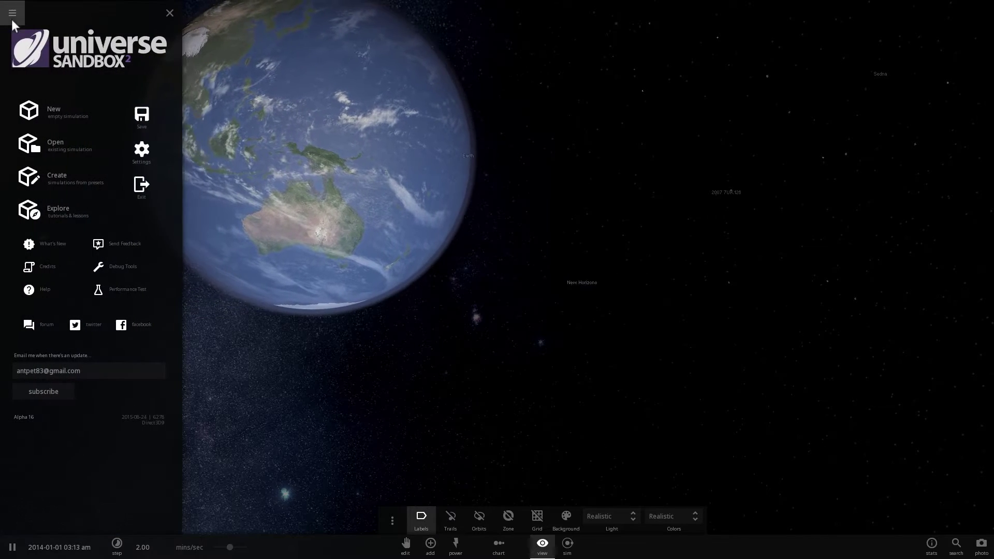
left_click(59, 146)
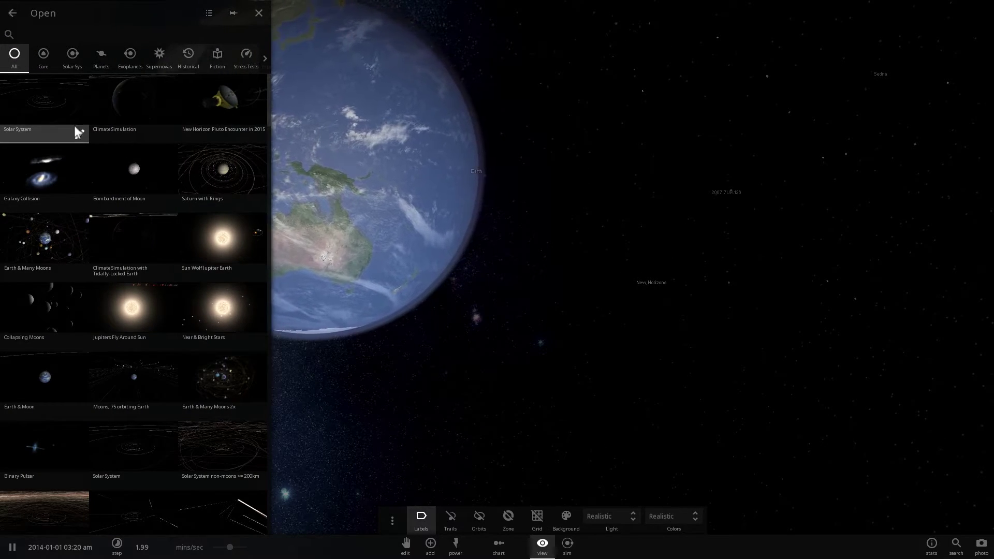
left_click(81, 133)
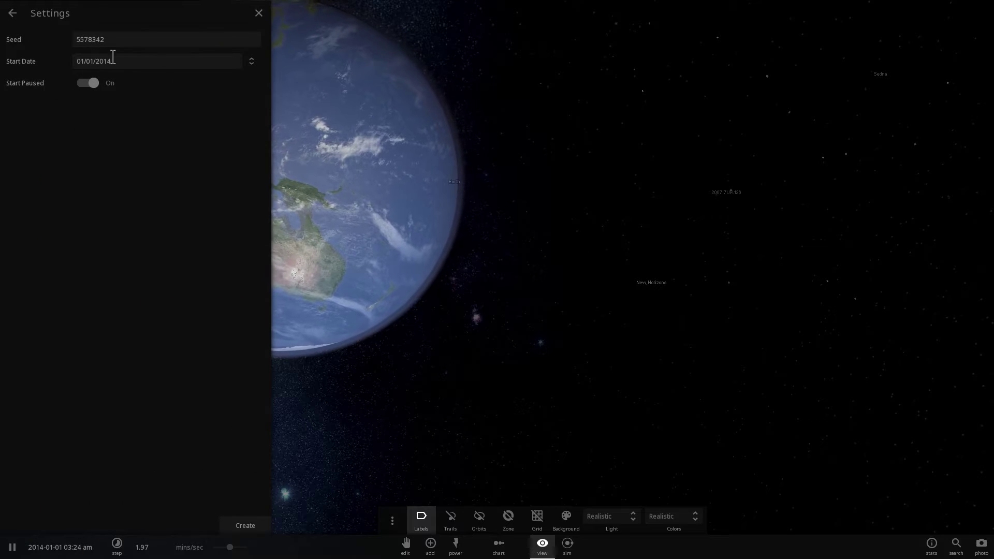
left_click(249, 61)
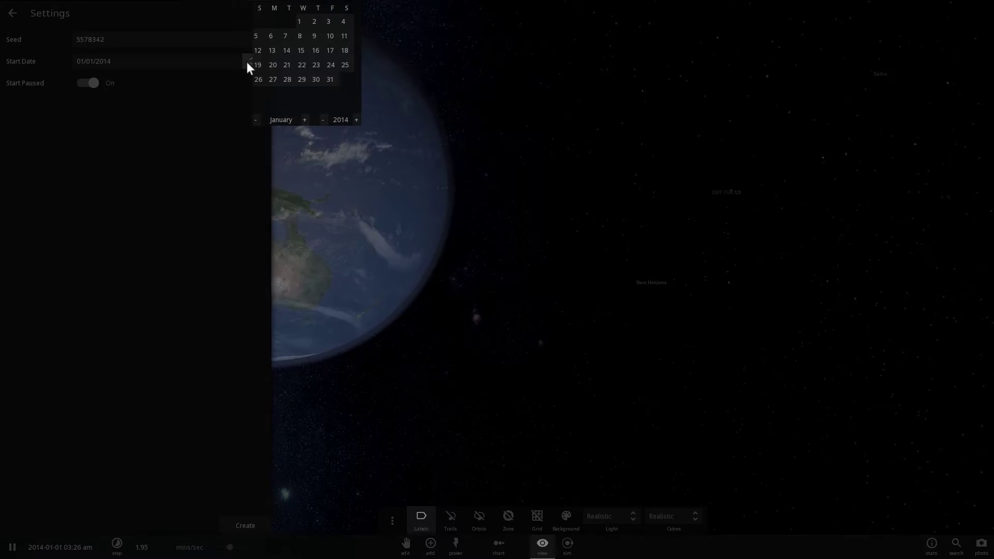
left_click(324, 119)
left_click(324, 119)
left_click(324, 119)
left_click(325, 119)
left_click(325, 119)
left_click(324, 119)
left_click(324, 119)
left_click(324, 119)
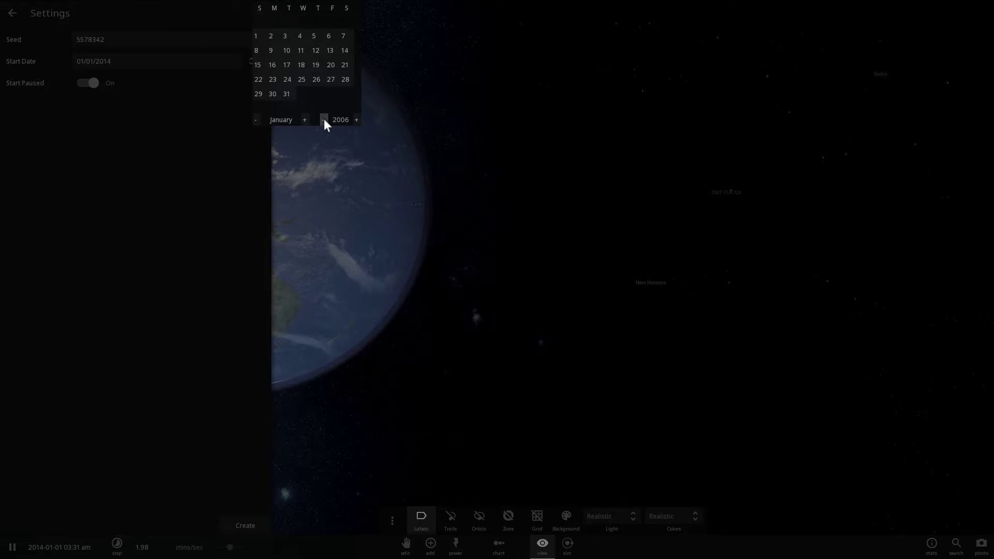
left_click(315, 71)
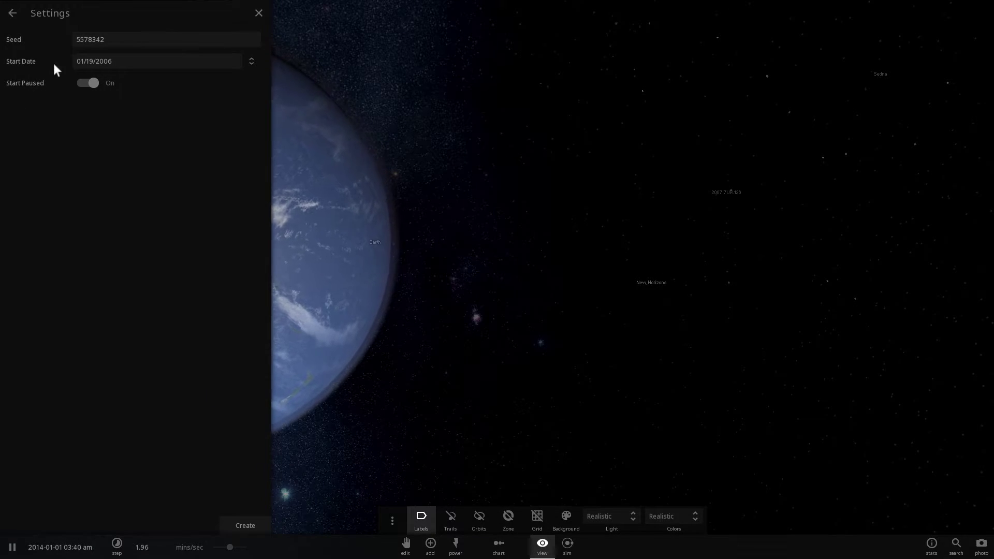
left_click(244, 527)
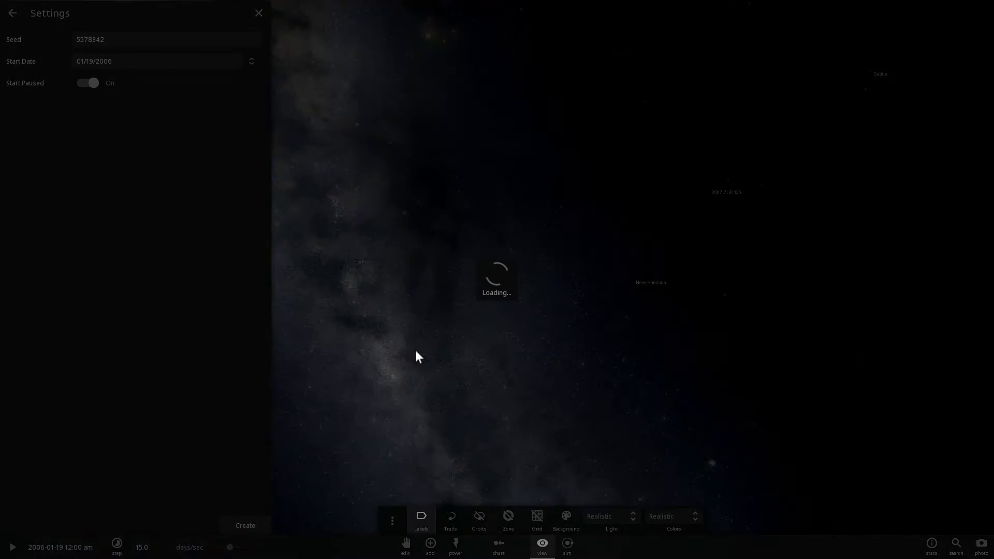
Step: Close the settings panel and focus on Earth, zoomed out against the Milky Way
left_click(258, 13)
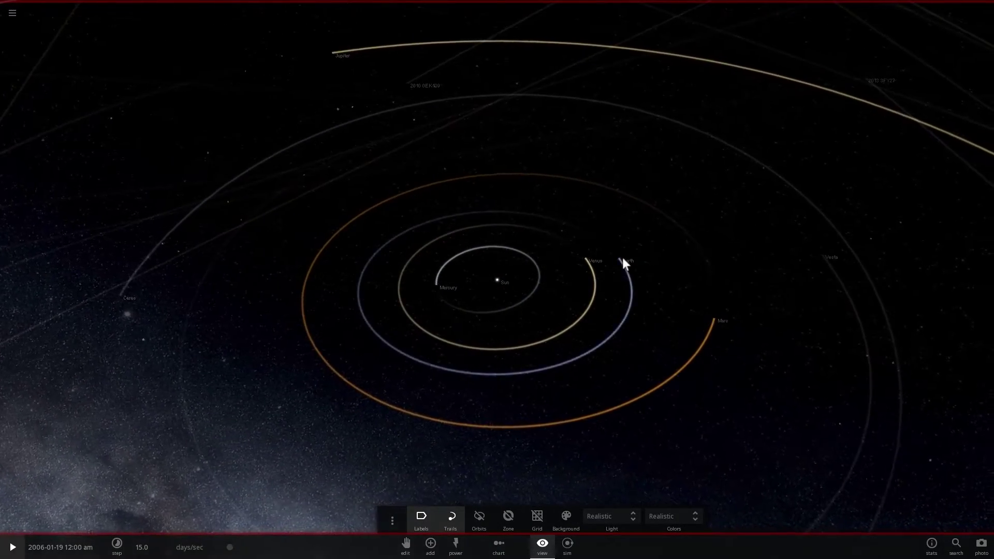
left_click(622, 260)
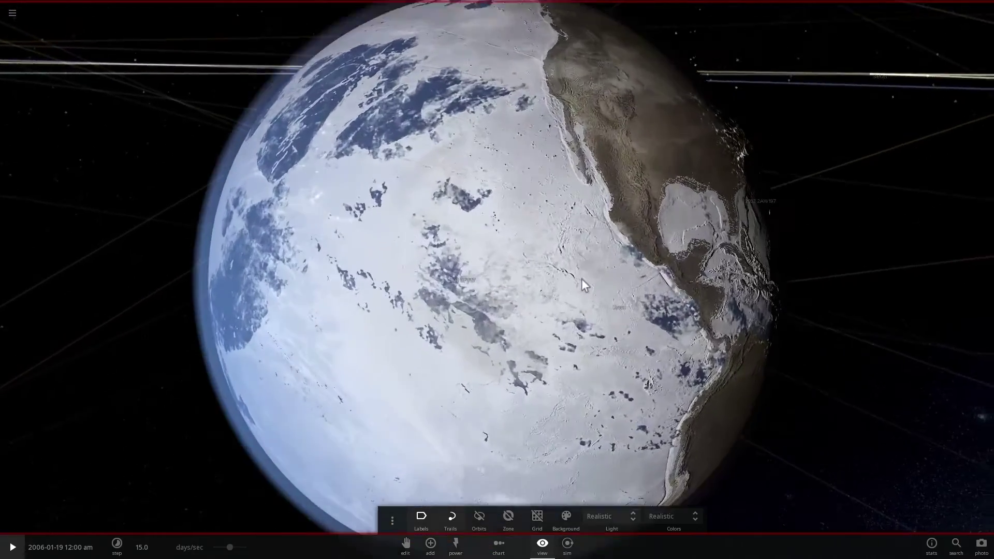
scroll(464, 241, "down", 10)
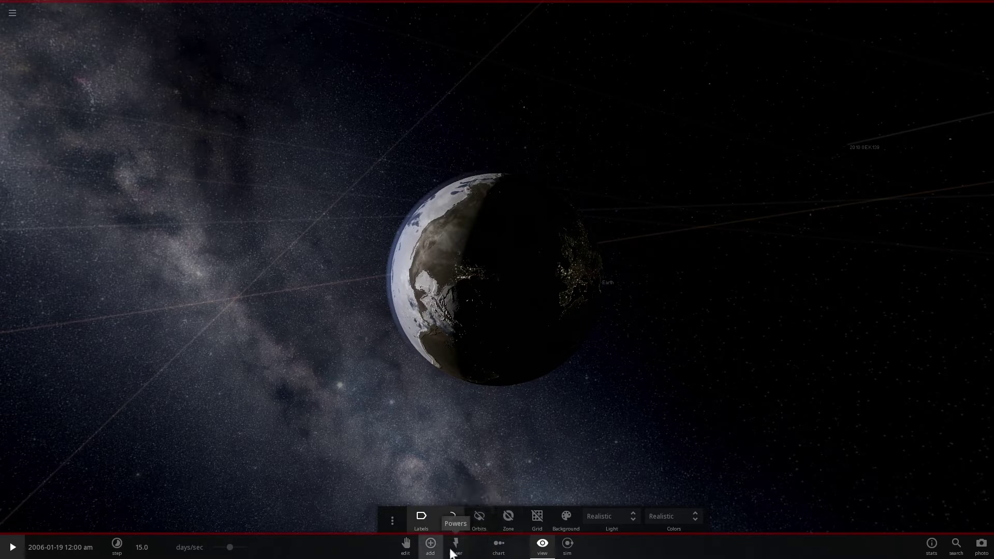
Step: Place New Horizons from the Add list in a close orbit beside Earth
left_click(430, 552)
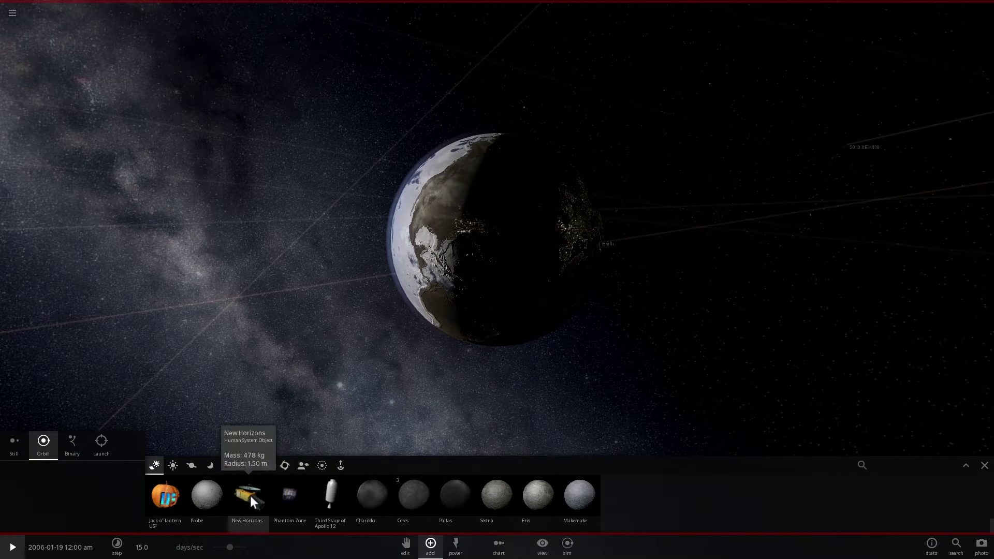
left_click(249, 497)
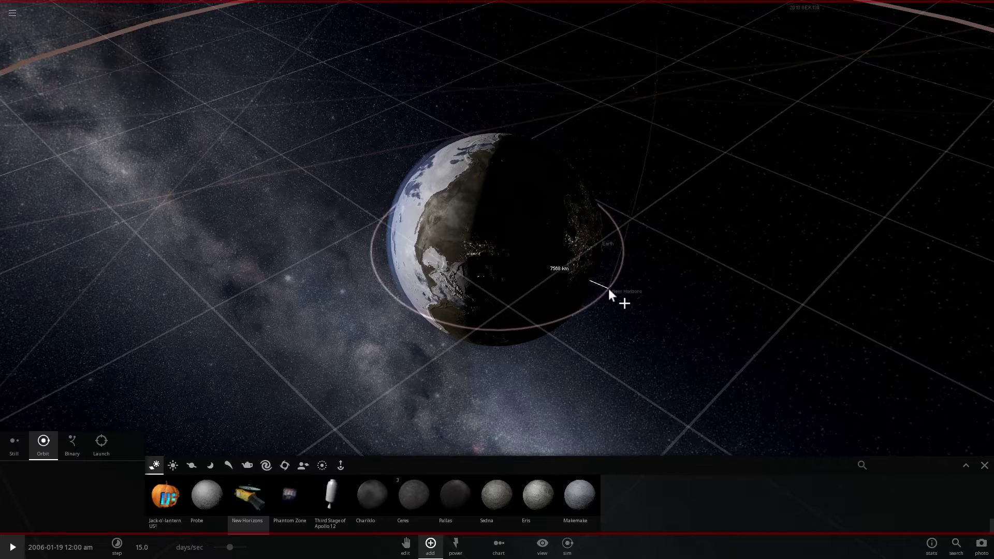
left_click_drag(608, 288, 881, 399)
left_click(985, 465)
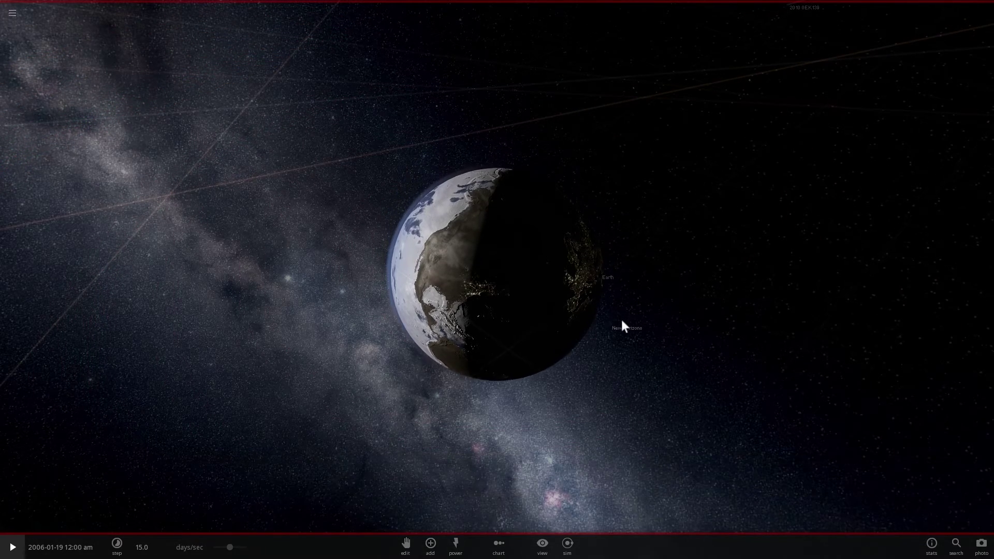
Step: Select and follow New Horizons, orbiting and zooming the camera to inspect it up close
left_click(611, 334)
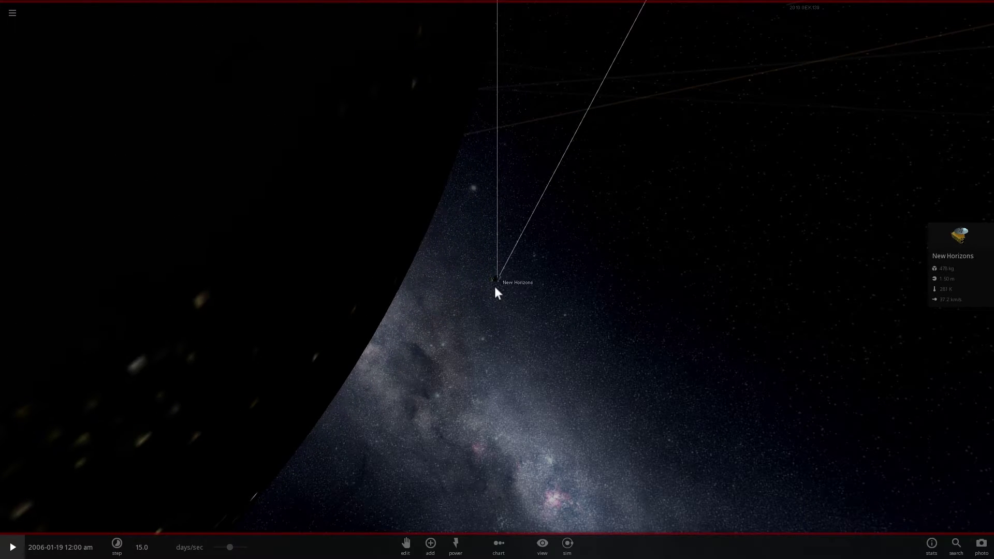
scroll(495, 287, "down", 5)
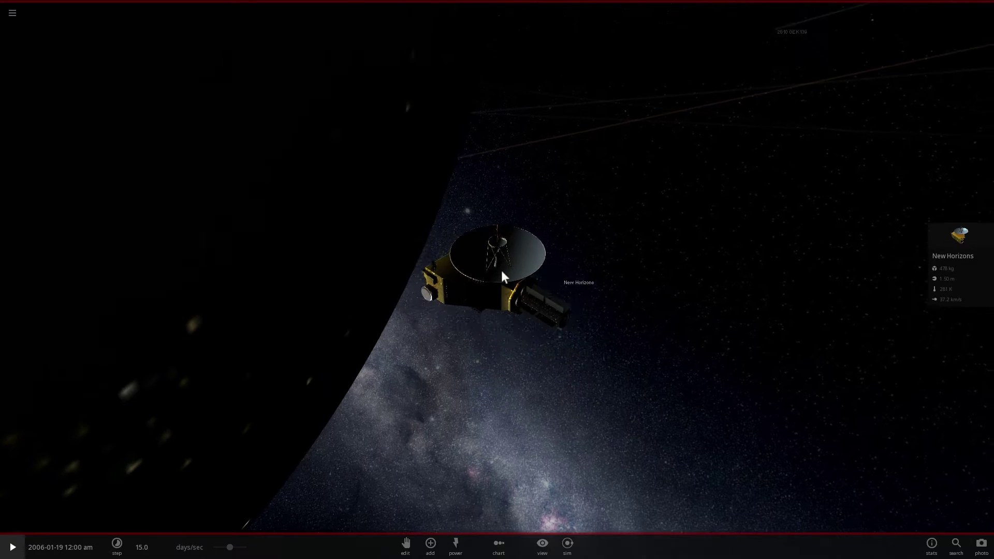
left_click_drag(508, 252, 459, 287)
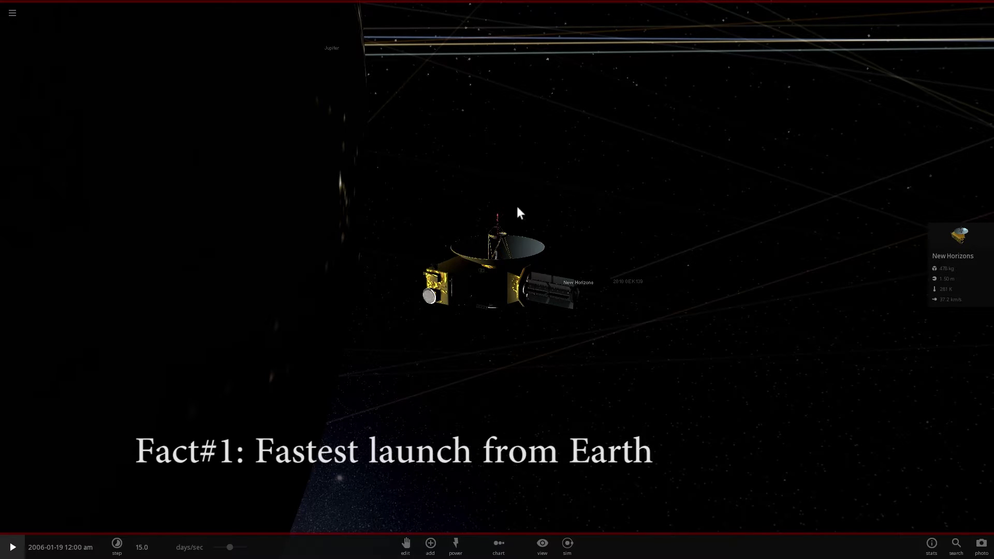
scroll(518, 210, "down", 2)
left_click_drag(518, 210, 477, 292)
scroll(487, 292, "down", 3)
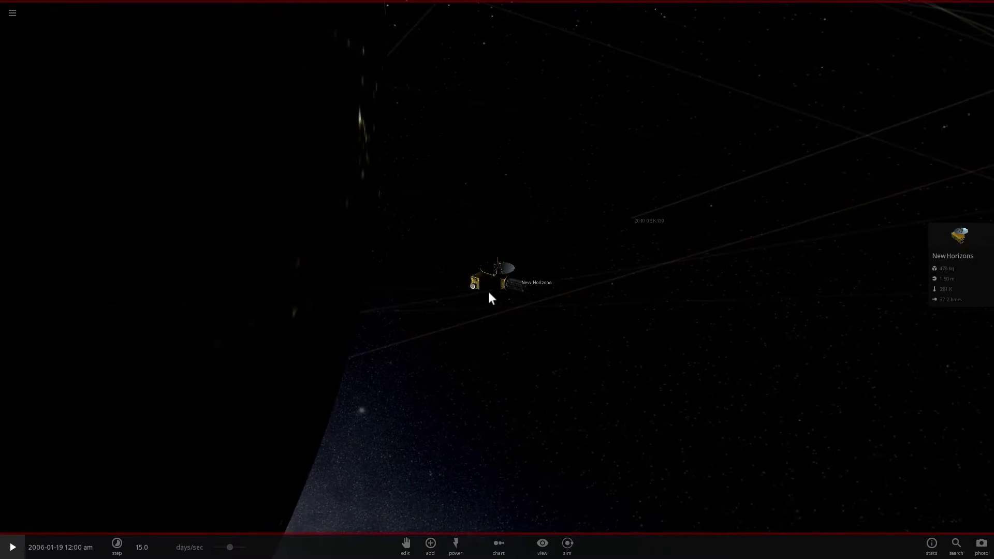
scroll(487, 290, "up", 3)
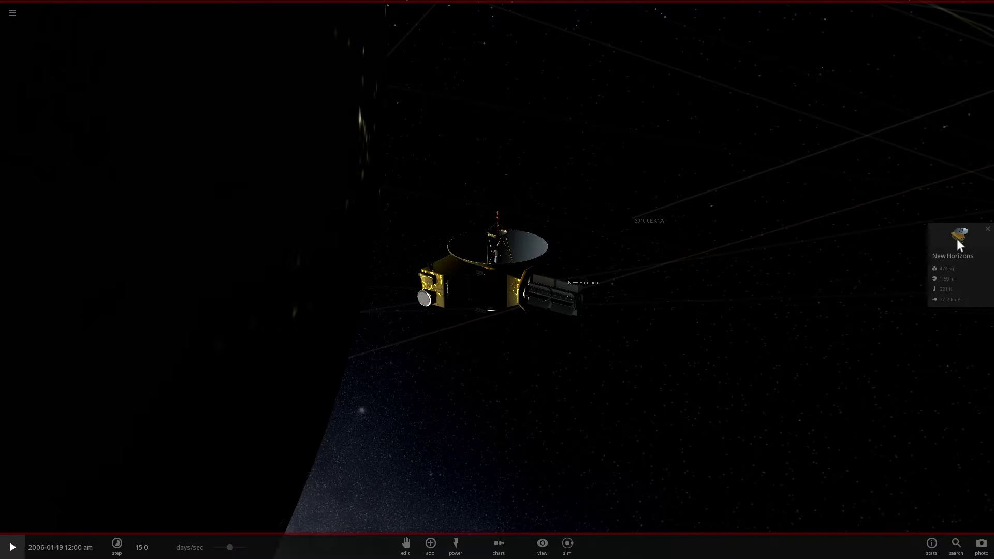
Step: Set New Horizons' total velocity to 44 km/s and slow time to 7.47 mins/sec
left_click(958, 237)
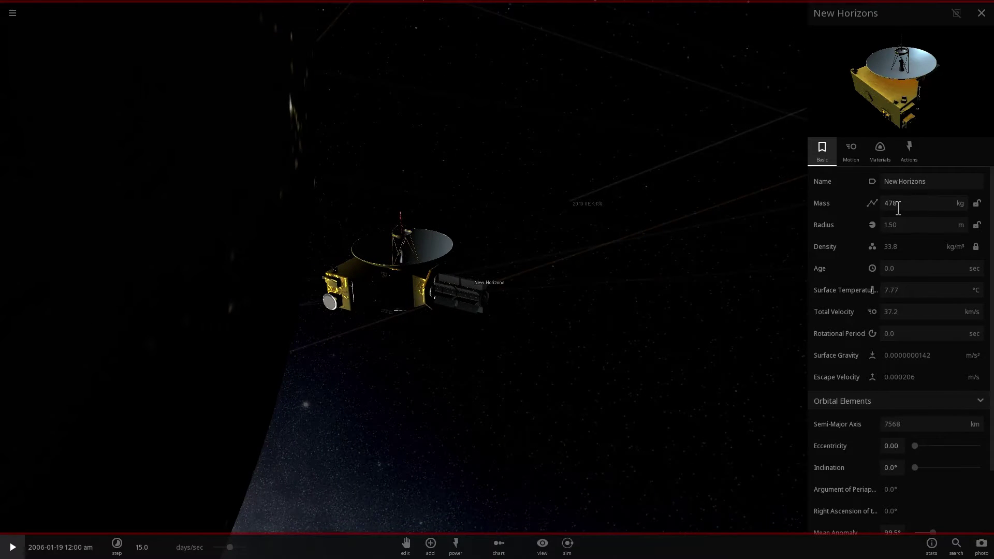
left_click(850, 156)
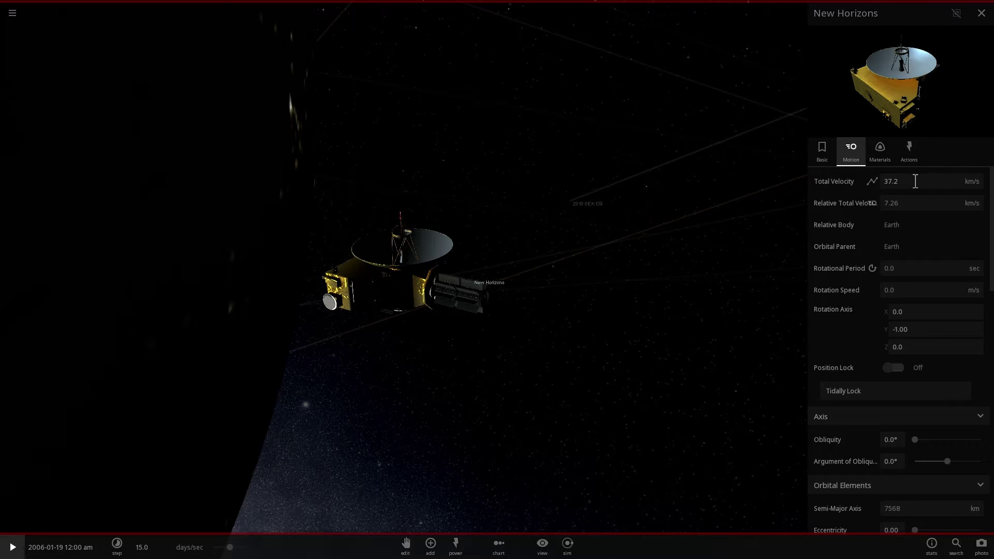
left_click_drag(916, 181, 849, 187)
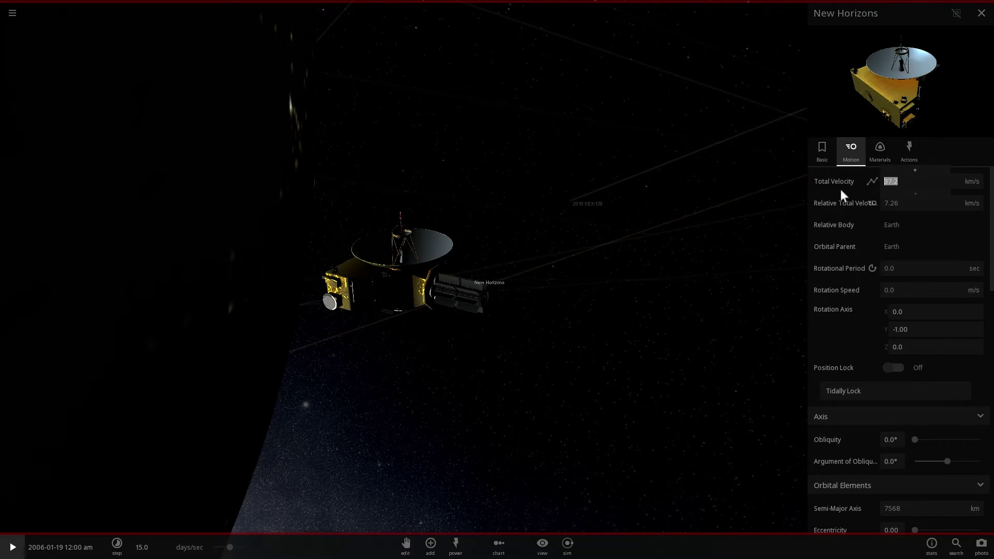
type("44")
key("Return")
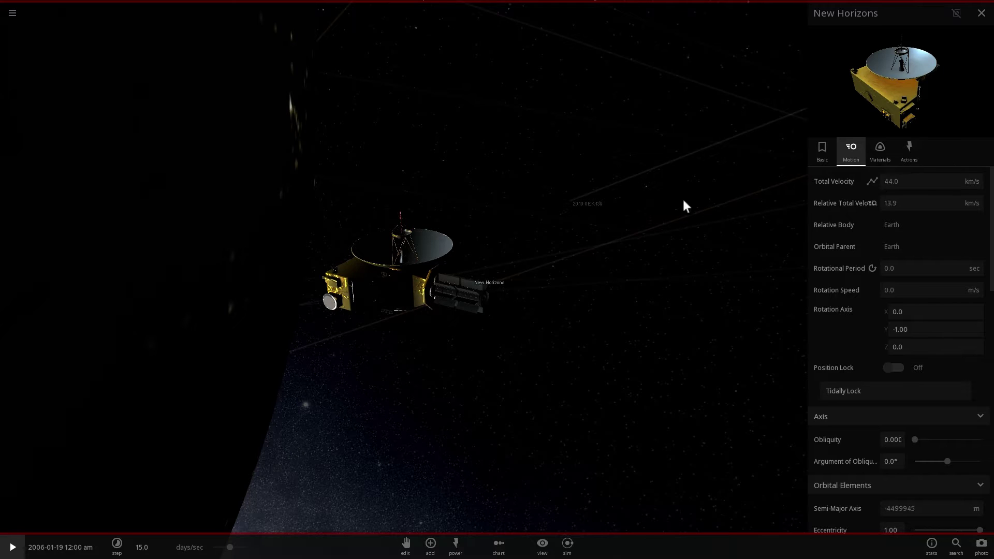
left_click_drag(666, 206, 428, 338)
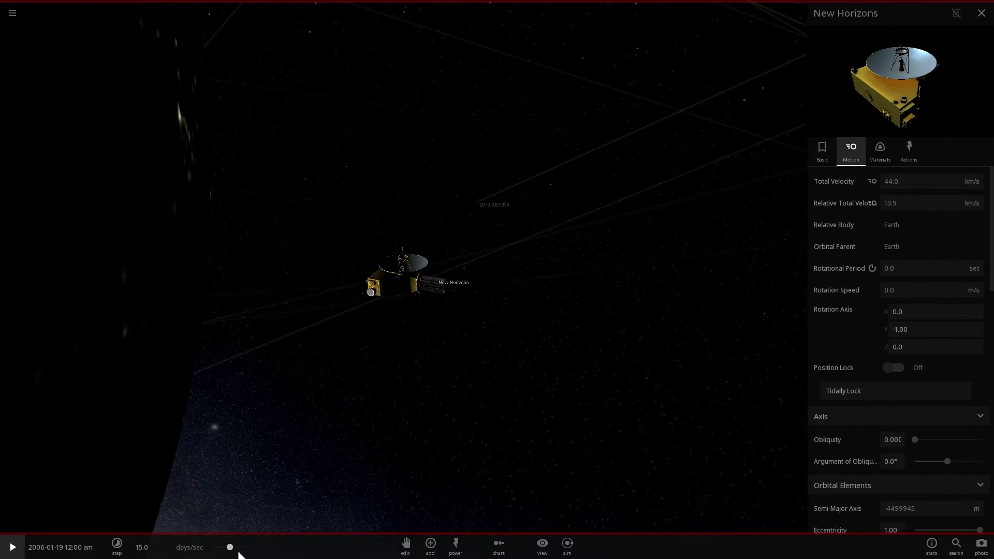
left_click_drag(239, 550, 214, 547)
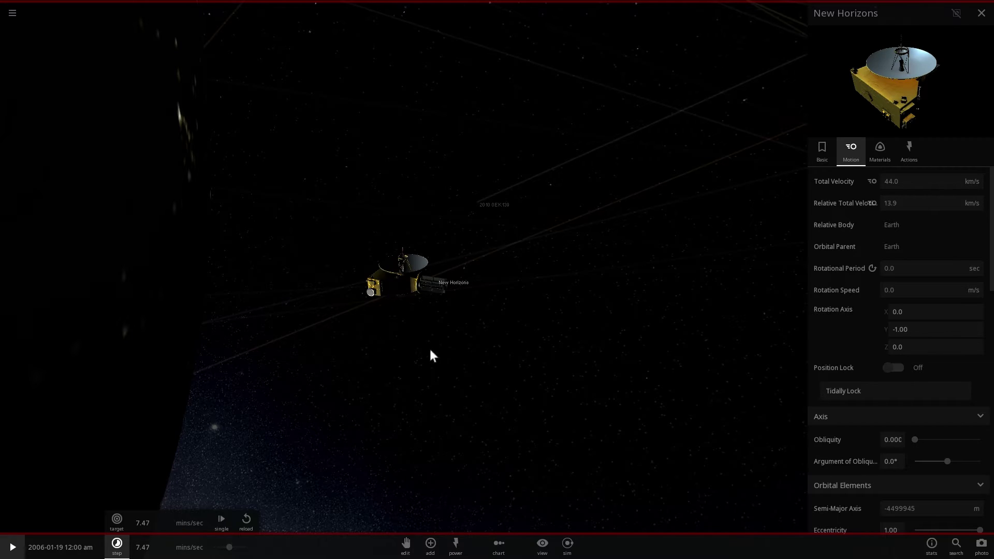
Step: Play the simulation and orbit the camera around New Horizons as it leaves Earth
key("space")
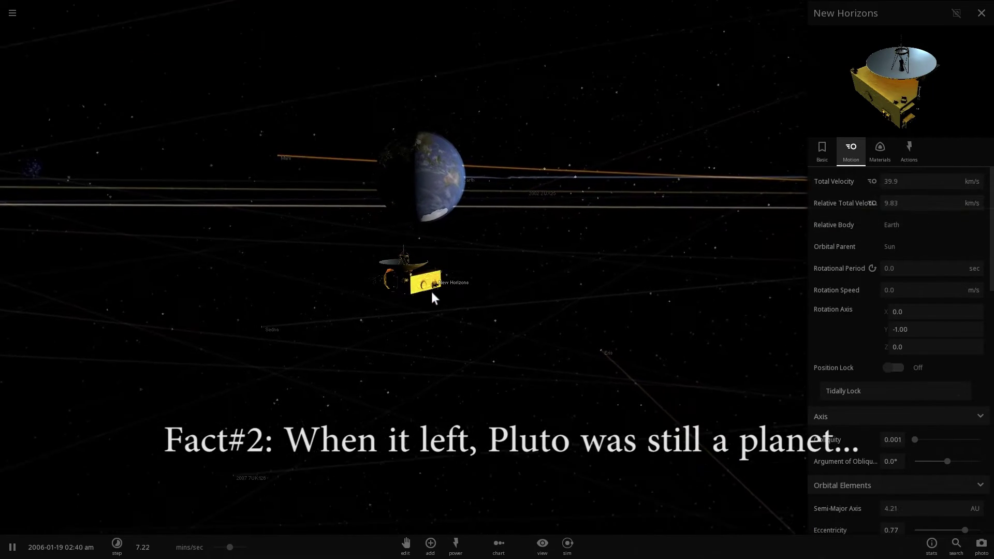
scroll(444, 290, "up", 5)
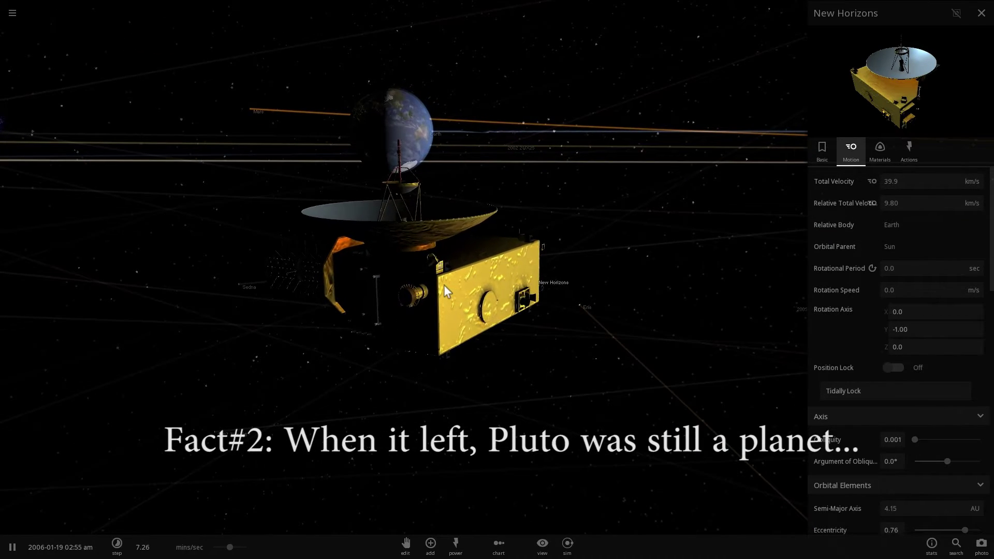
scroll(421, 280, "down", 3)
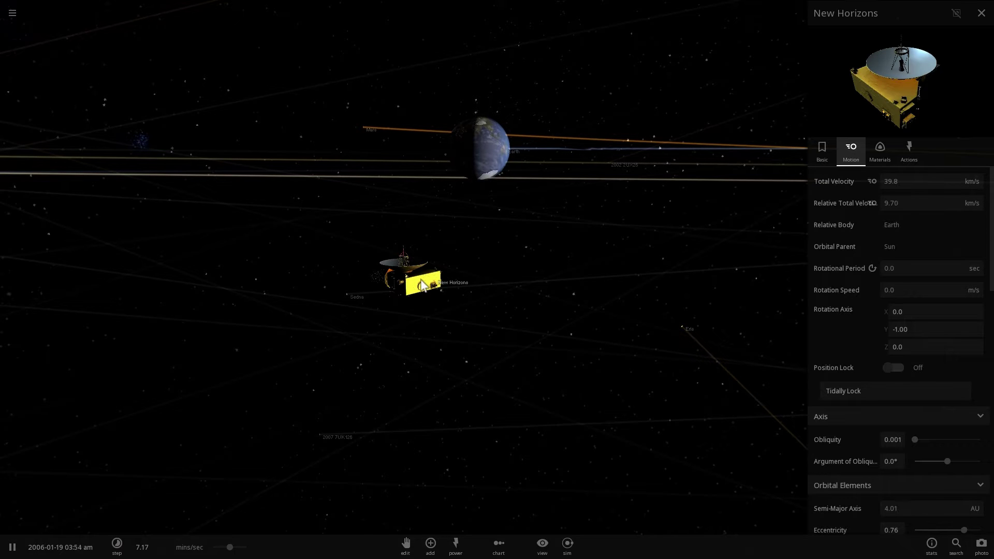
left_click_drag(422, 285, 526, 294)
left_click_drag(528, 296, 428, 298)
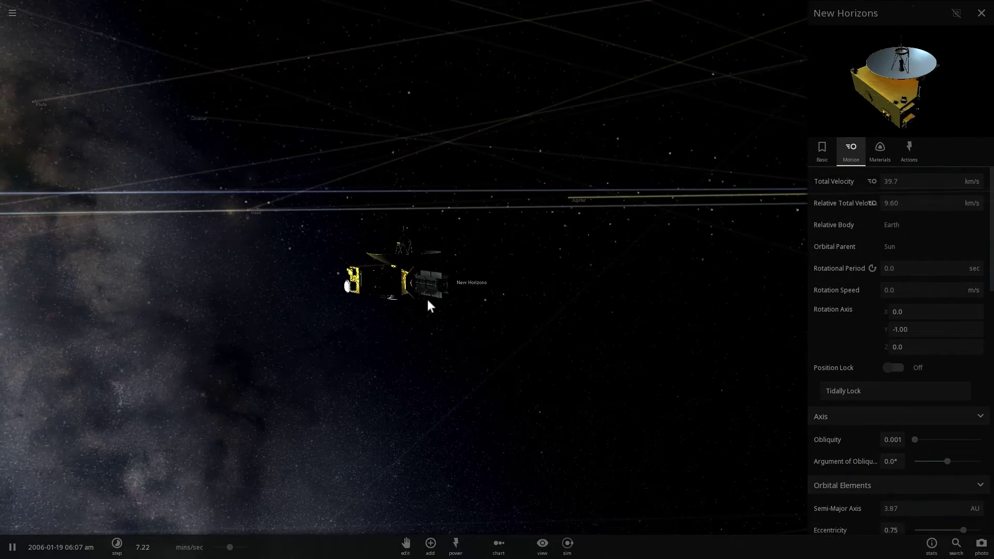
Step: Pull back to show the Sun and inner orbits, then raise time to 7.33 days/sec
scroll(428, 301, "down", 5)
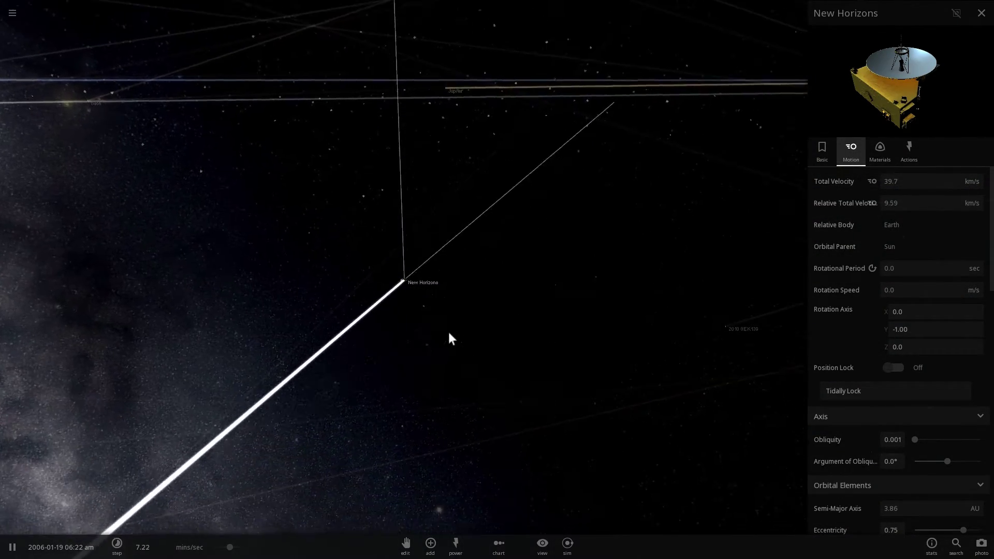
left_click_drag(449, 334, 427, 308)
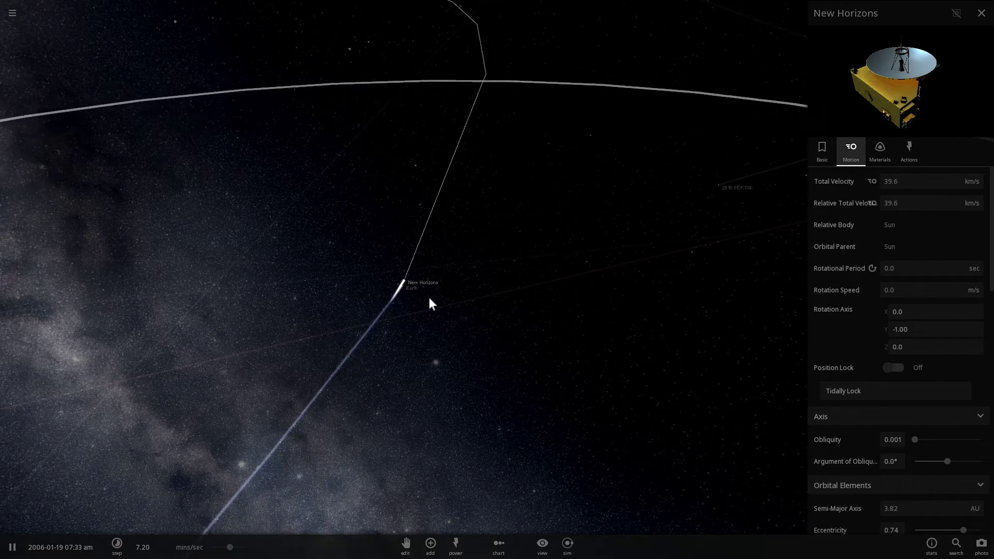
scroll(426, 297, "down", 3)
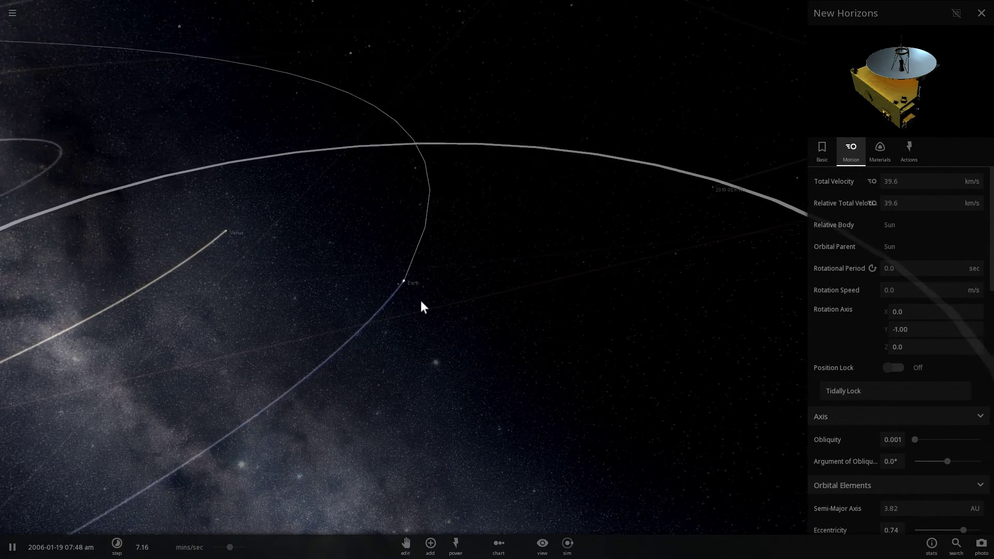
left_click_drag(419, 297, 440, 284)
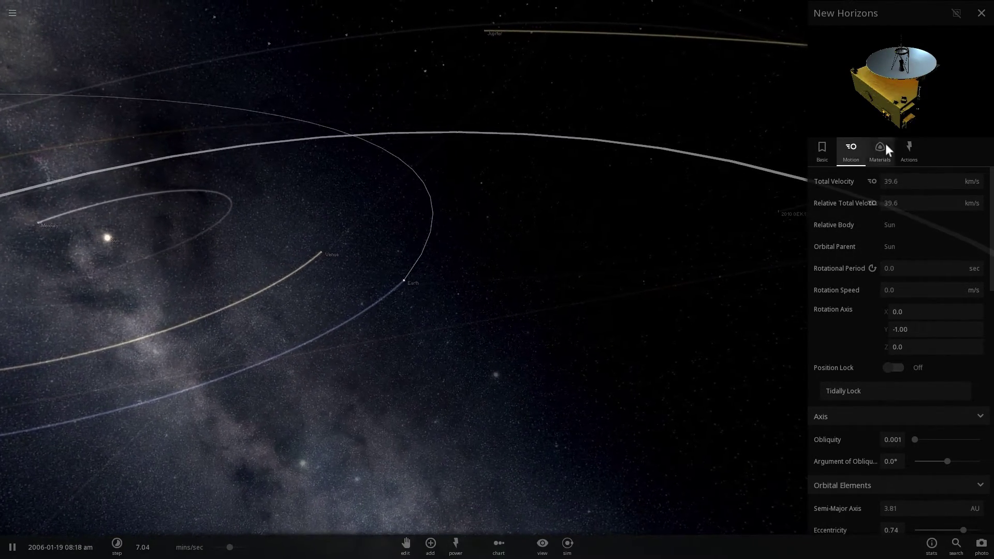
left_click_drag(432, 226, 440, 264)
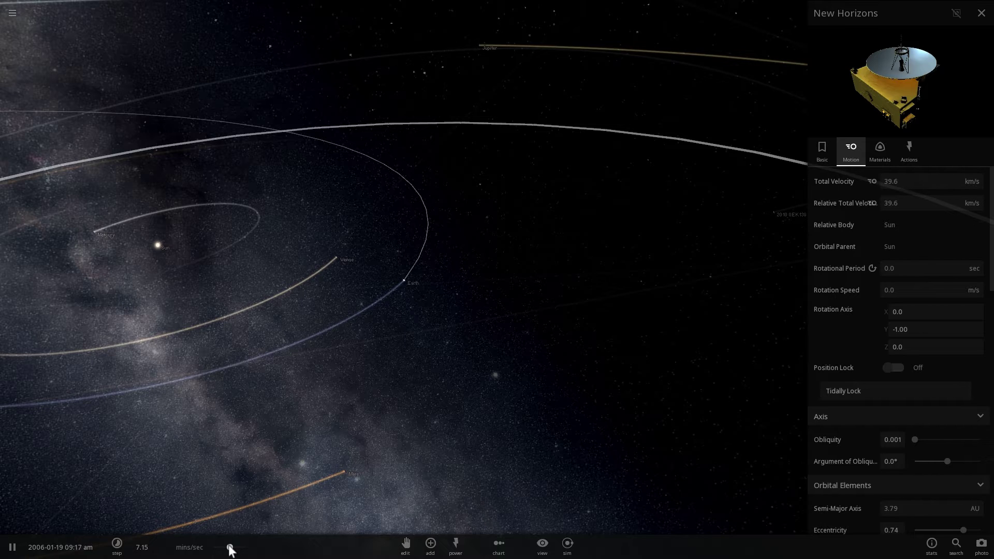
left_click_drag(230, 548, 254, 544)
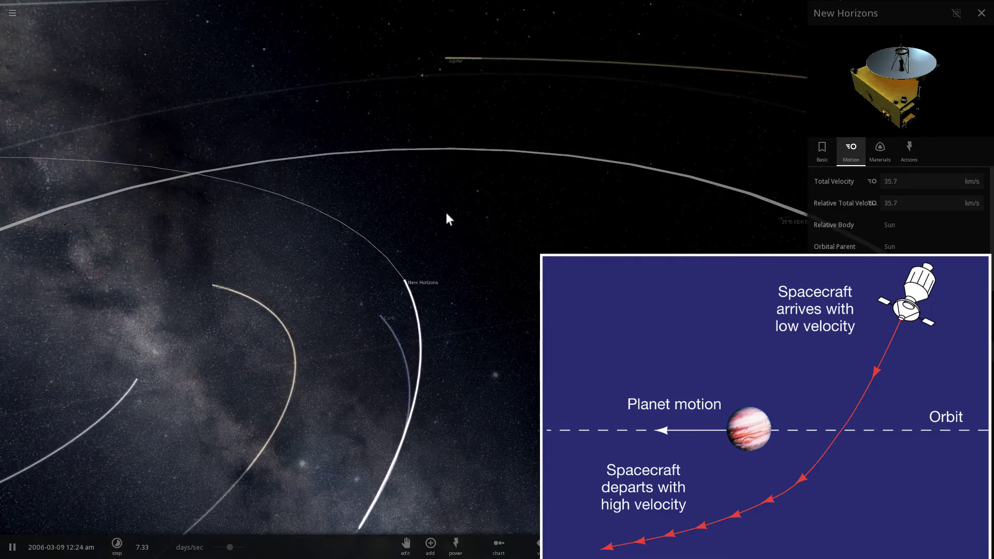
Step: Orbit the camera around New Horizons as it cruises toward Jupiter's orbit
left_click_drag(422, 129, 421, 206)
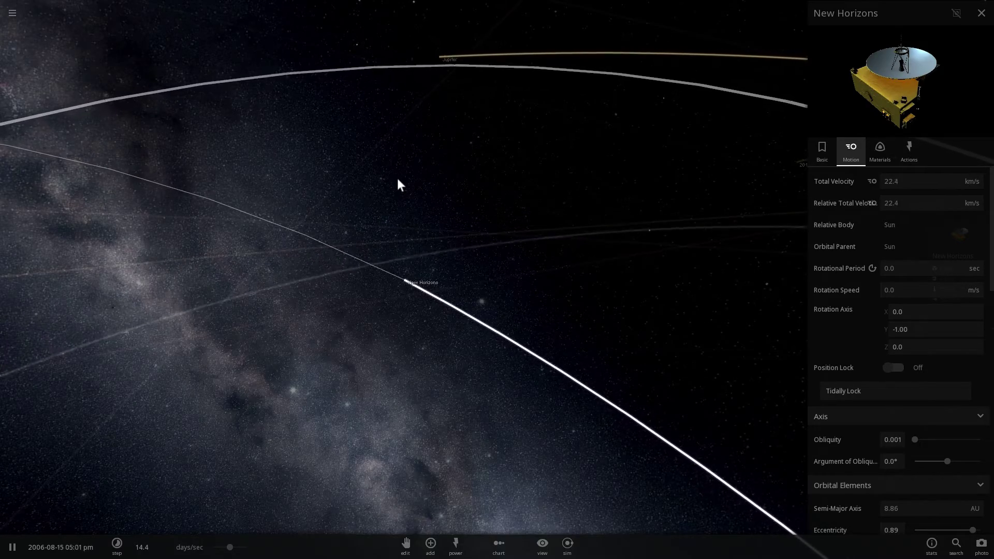
Step: Pause and cut New Horizons' total velocity to 17 km/s, then resume
left_click_drag(394, 182, 361, 197)
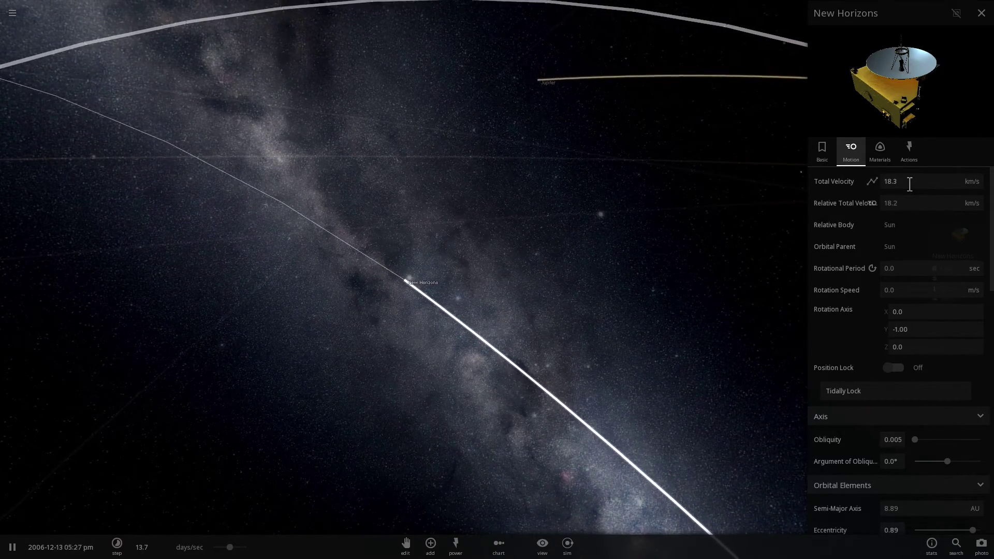
key("space")
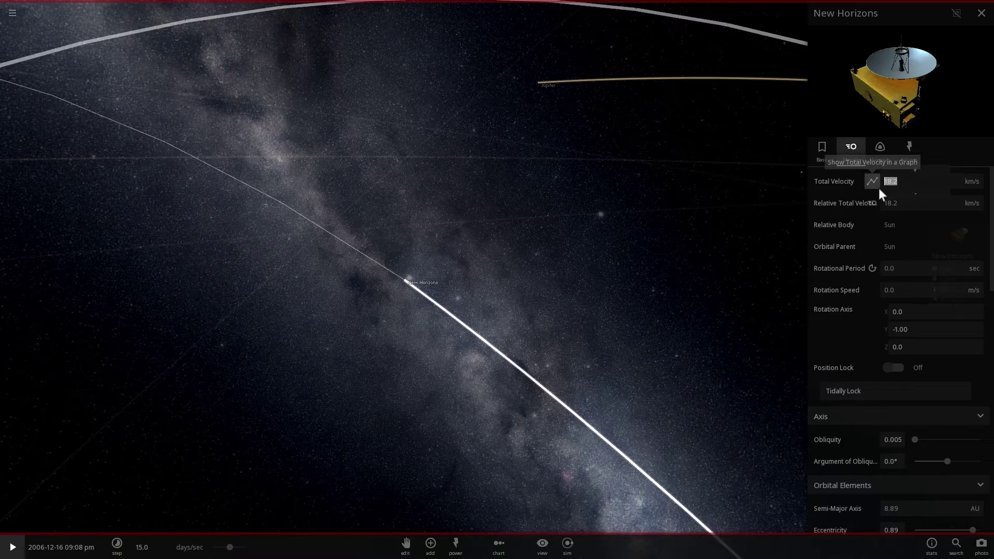
key("Return")
key("space")
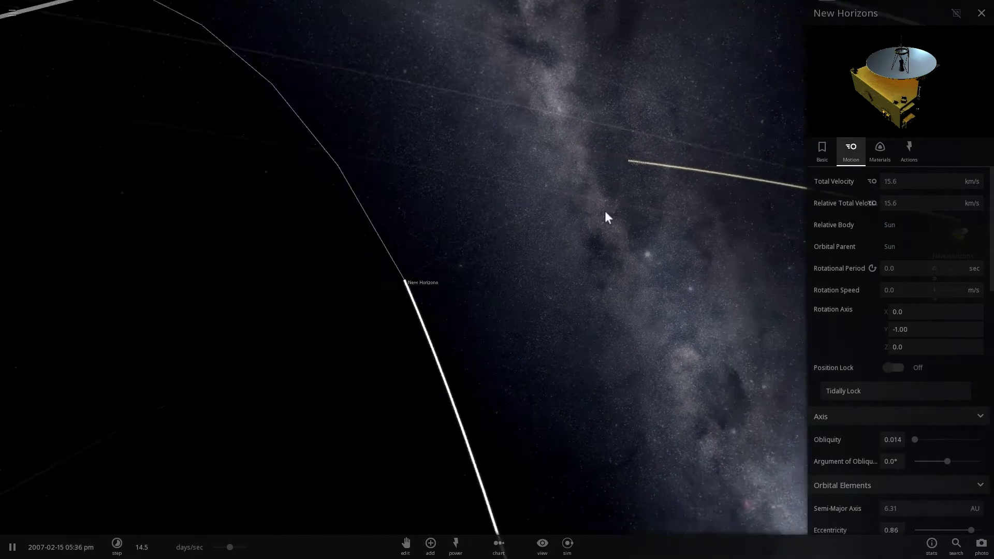
Step: Lower New Horizons' velocity further to 14 km/s and pause near Jupiter's orbit
key("space")
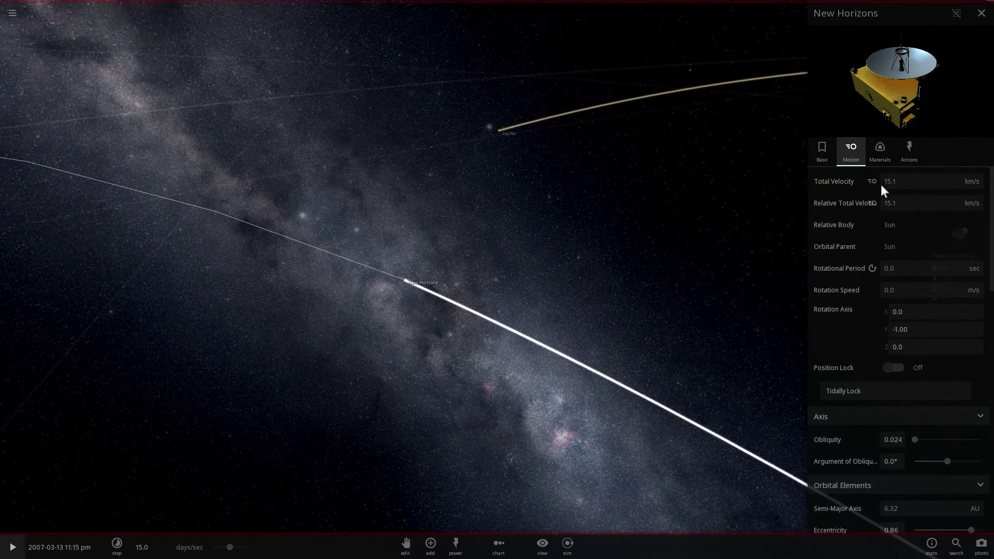
key("Return")
key("space")
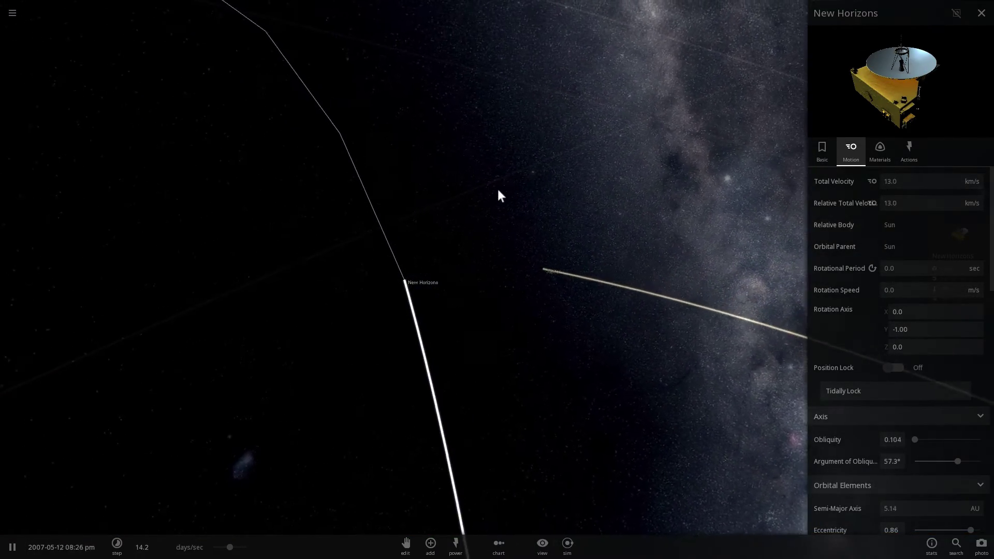
key("space")
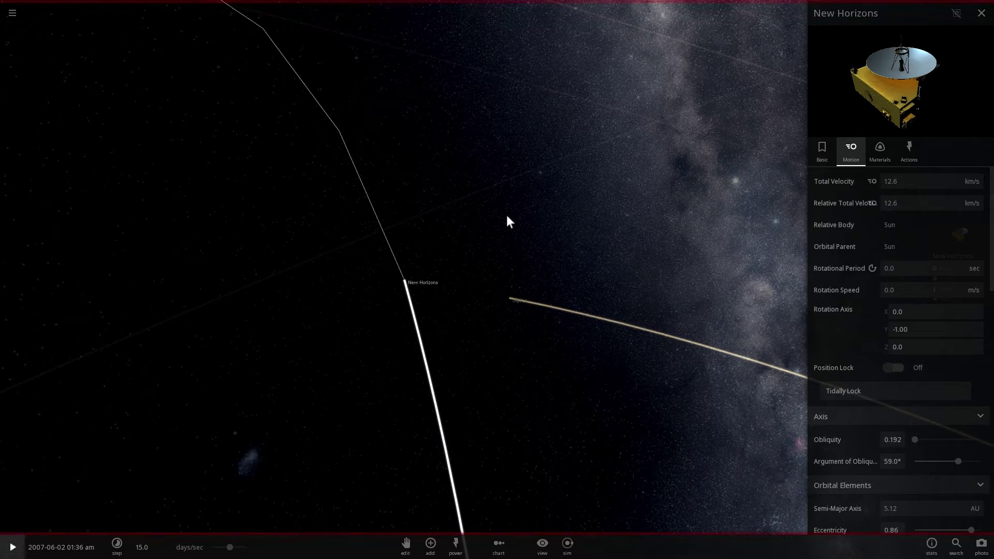
Step: Orbit and zoom the camera in close on the New Horizons spacecraft
left_click_drag(508, 216, 417, 296)
scroll(415, 306, "up", 5)
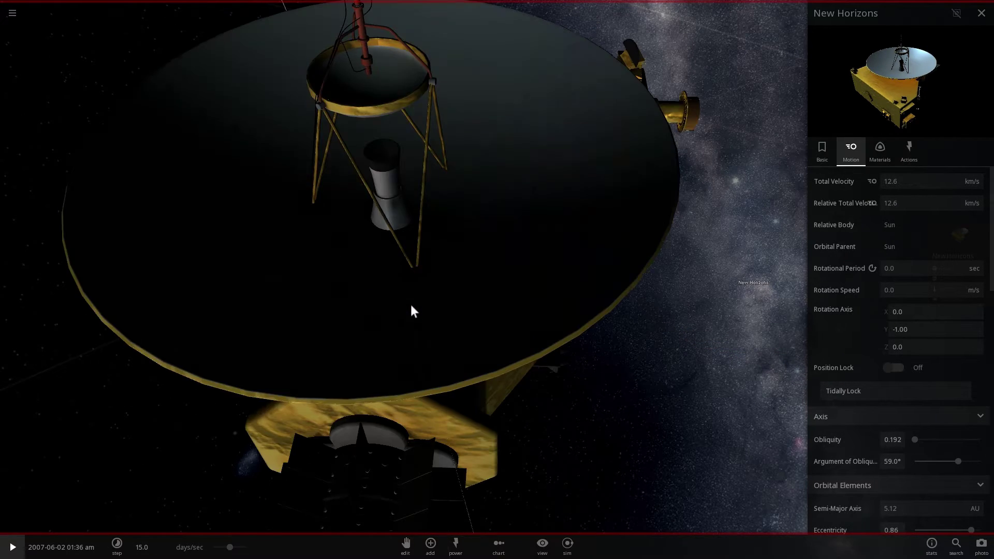
scroll(412, 310, "down", 2)
left_click_drag(413, 309, 451, 339)
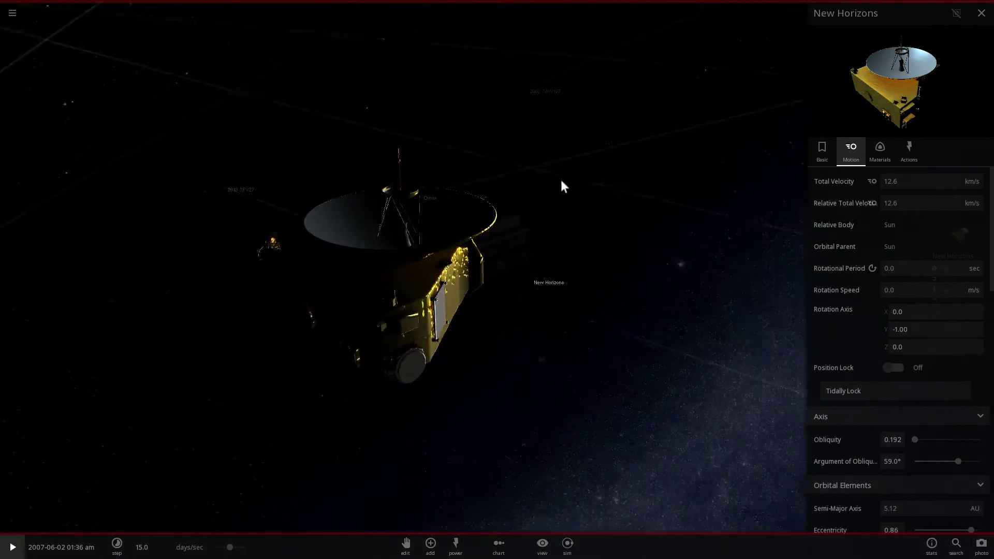
scroll(570, 181, "down", 3)
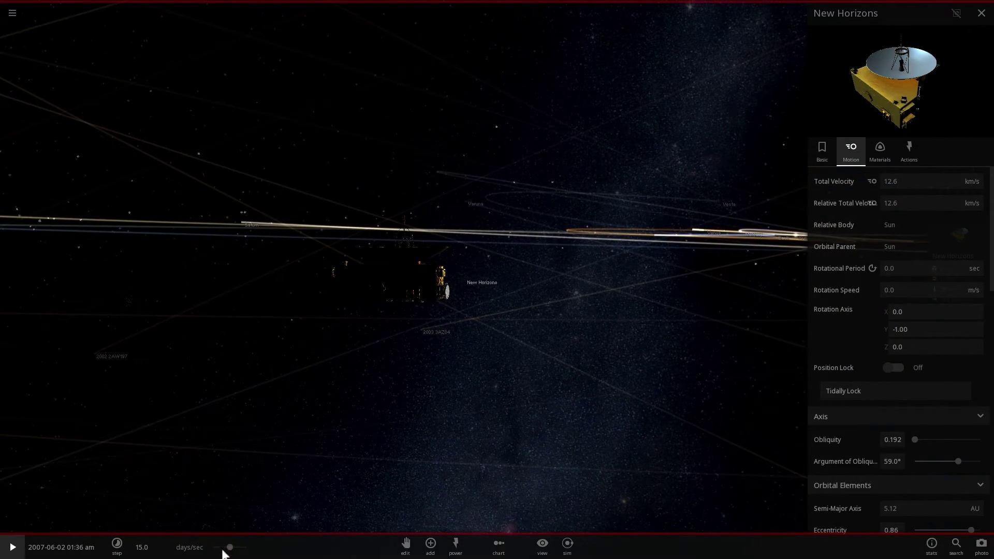
Step: Slow time to a few hours per second, resume the simulation, and select New Horizons' Total Velocity
left_click_drag(233, 552, 229, 549)
left_click_drag(340, 435, 362, 243)
scroll(312, 367, "up", 3)
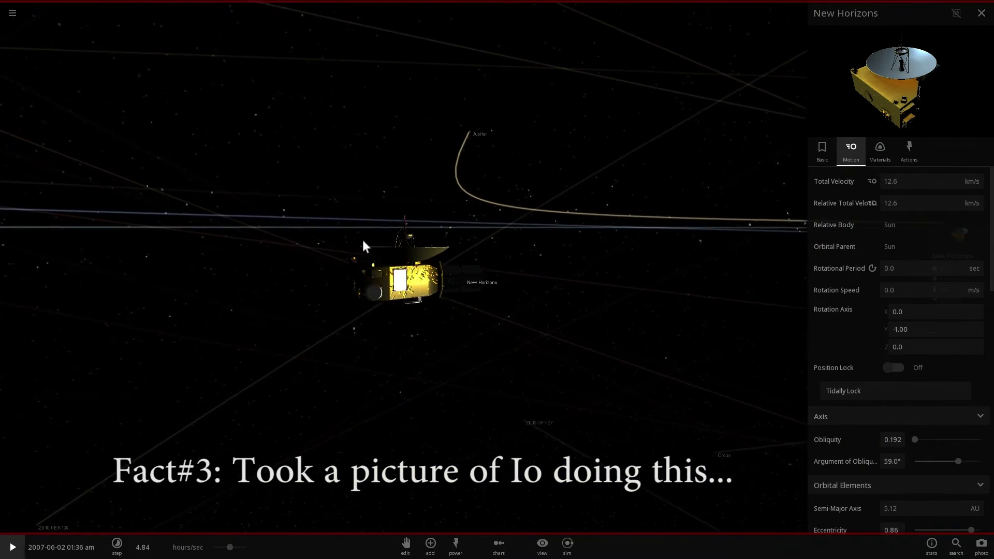
key("space")
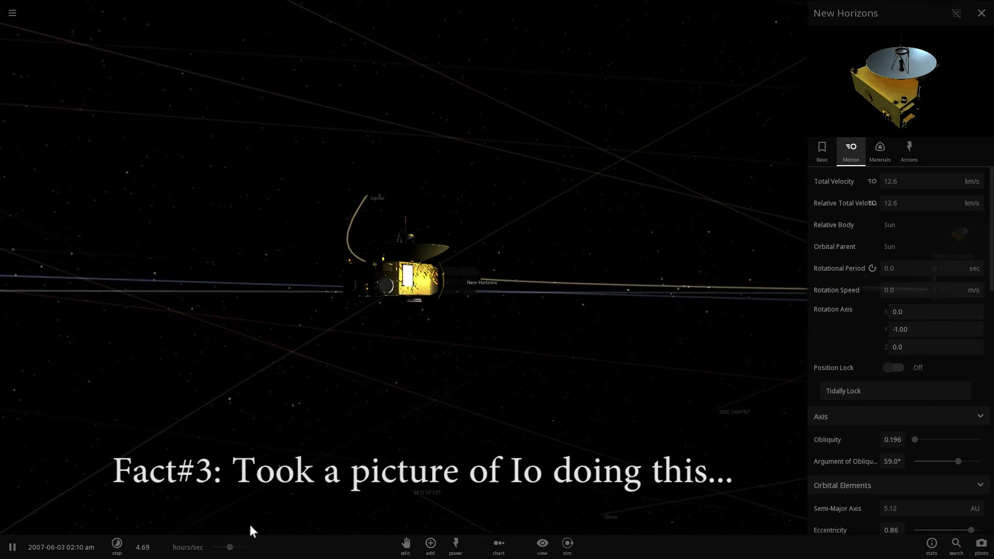
left_click_drag(230, 547, 240, 548)
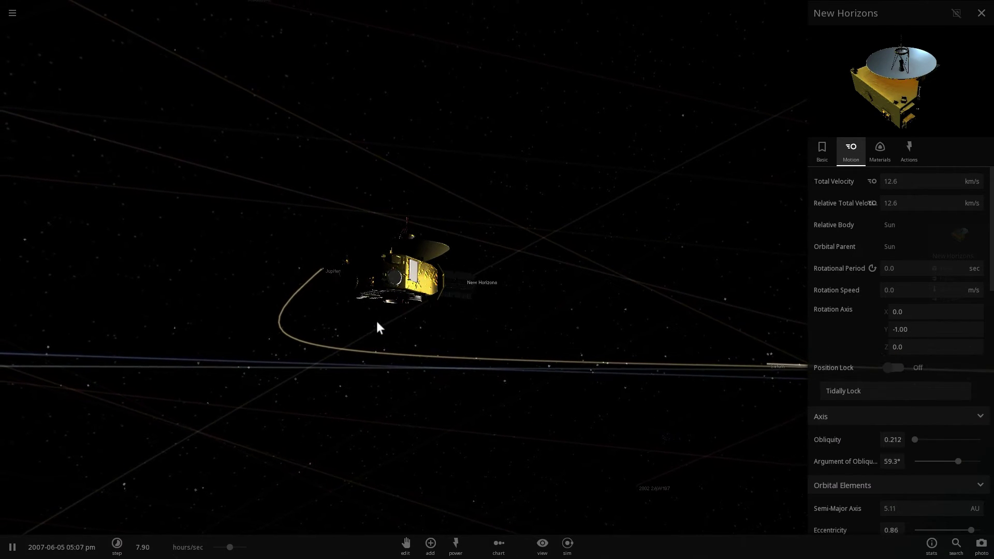
left_click(908, 181)
Step: Set New Horizons' total velocity to 16 km/s, then 17 km/s, and zoom out on the trajectory
type("16")
key("Return")
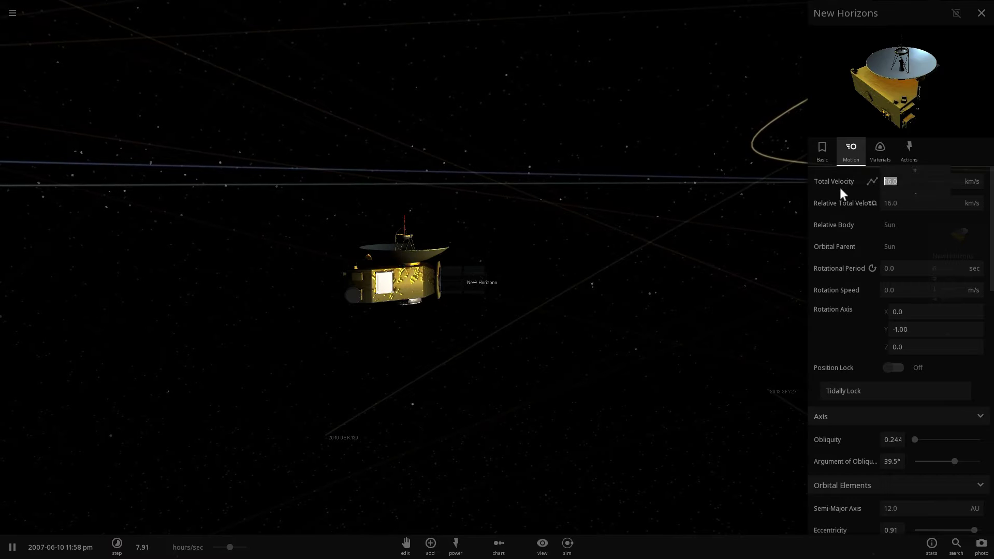
key("Up")
key("Return")
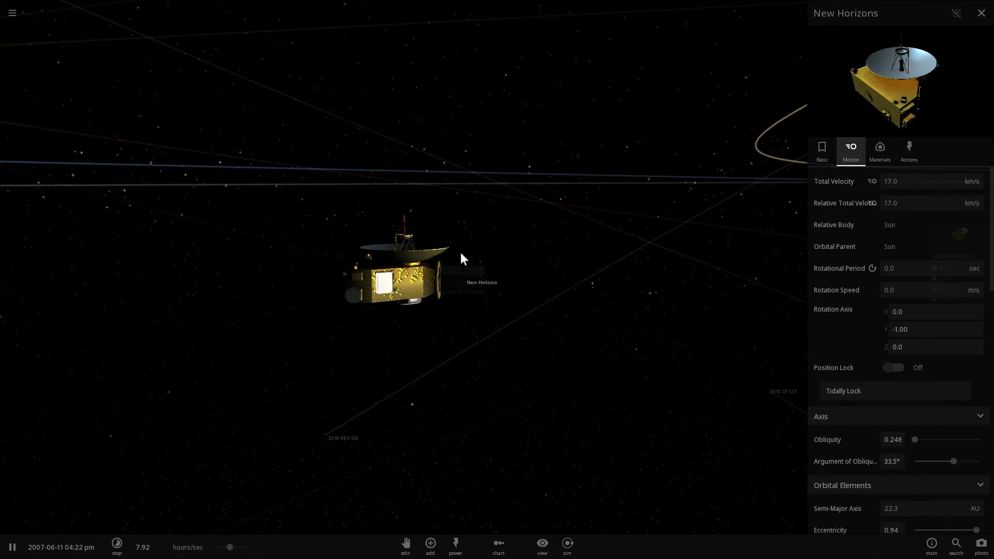
scroll(456, 264, "down", 5)
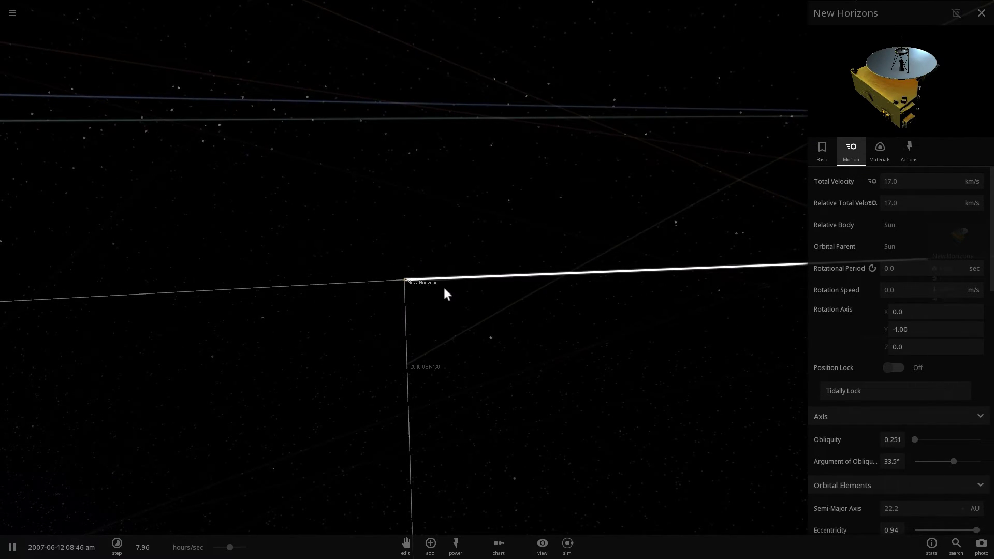
left_click_drag(443, 294, 410, 287)
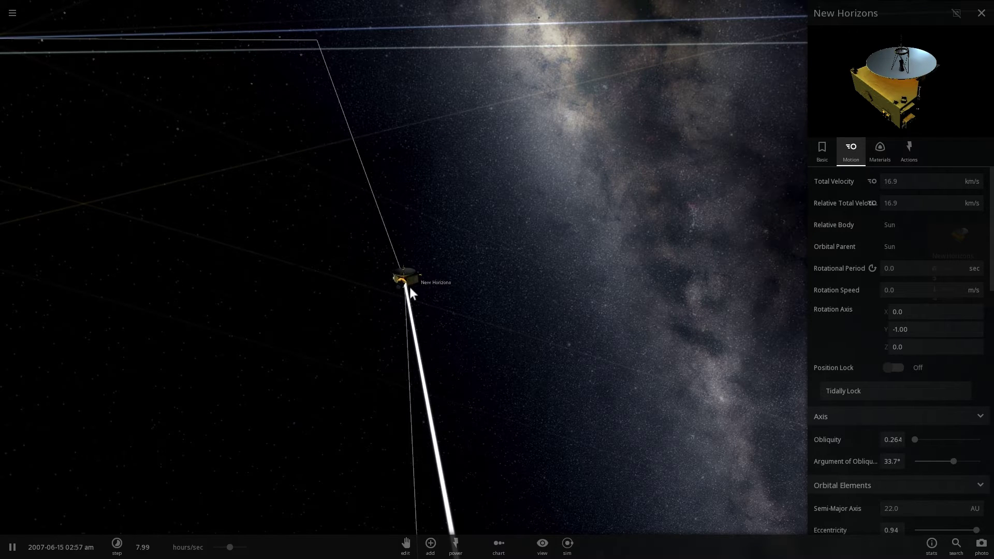
Step: Zoom in on New Horizons' side, then pull back with its trail pointing down
scroll(401, 291, "up", 5)
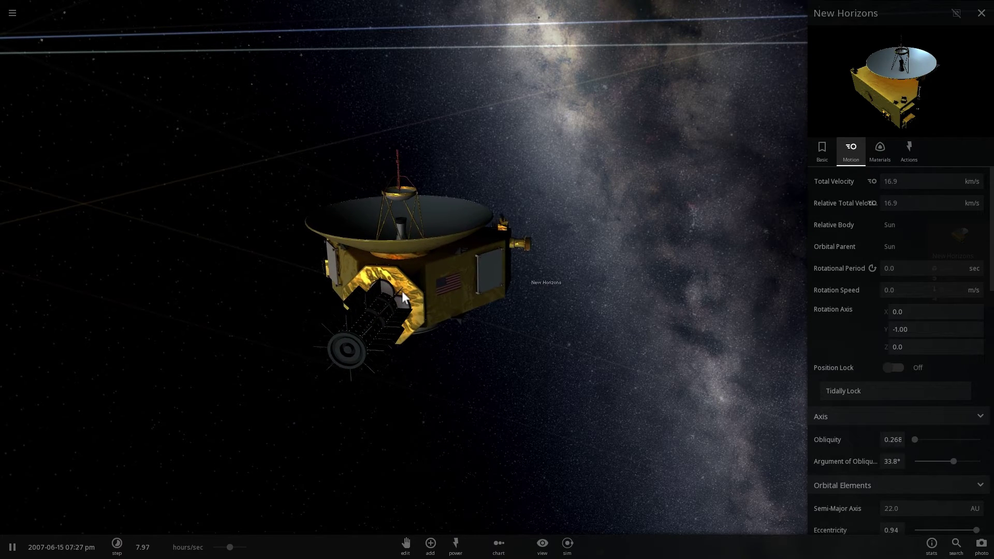
left_click_drag(410, 278, 360, 301)
scroll(402, 281, "down", 4)
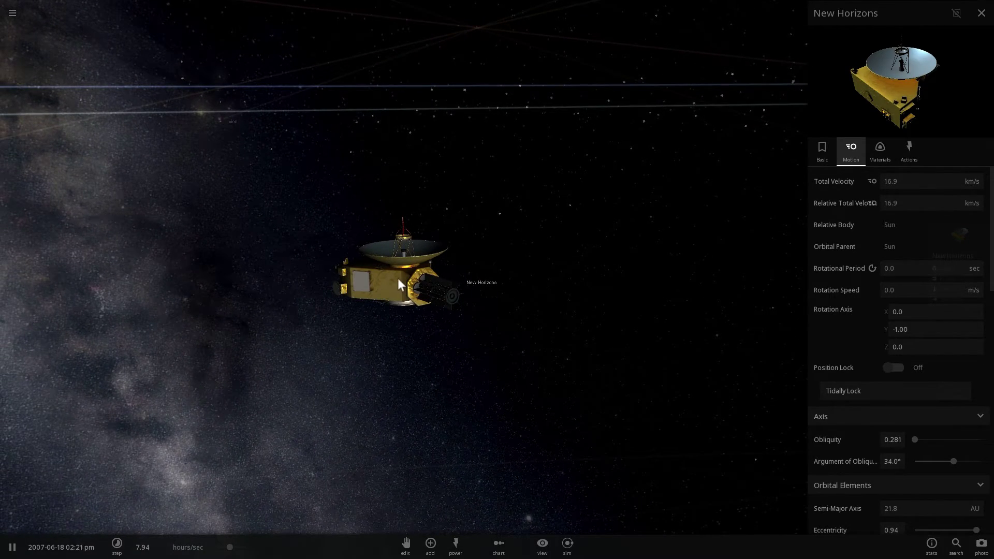
scroll(392, 280, "down", 5)
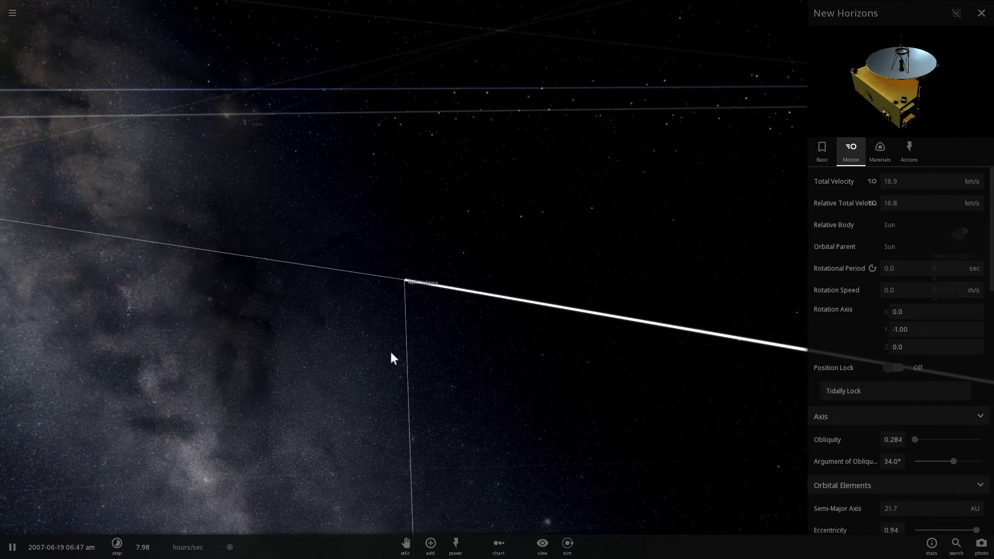
left_click_drag(424, 335, 333, 339)
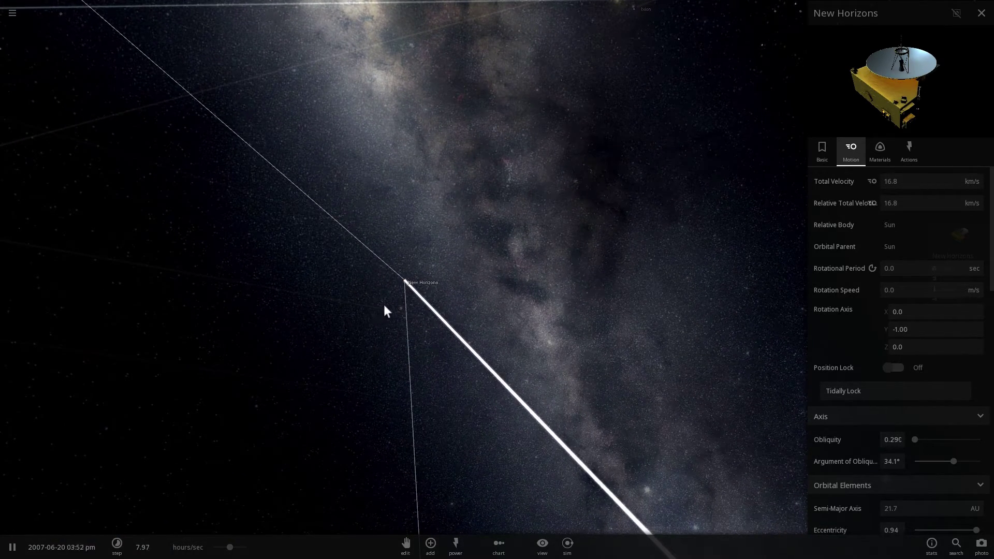
left_click_drag(394, 296, 347, 290)
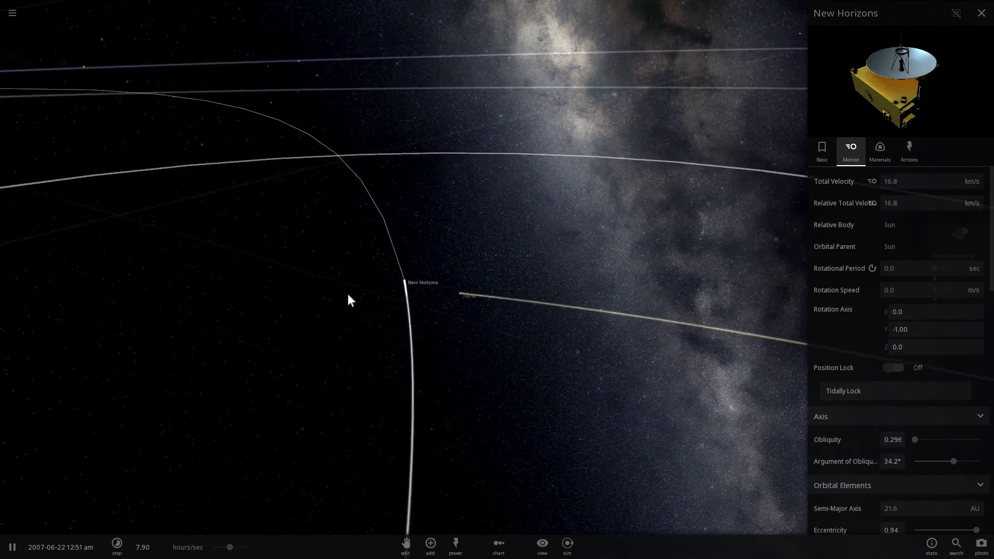
scroll(358, 310, "down", 5)
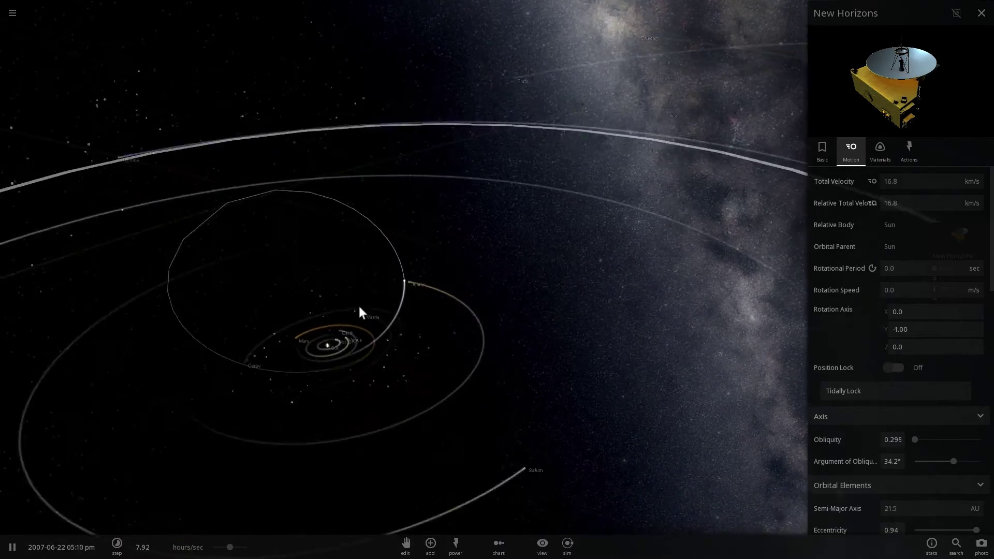
scroll(430, 243, "up", 5)
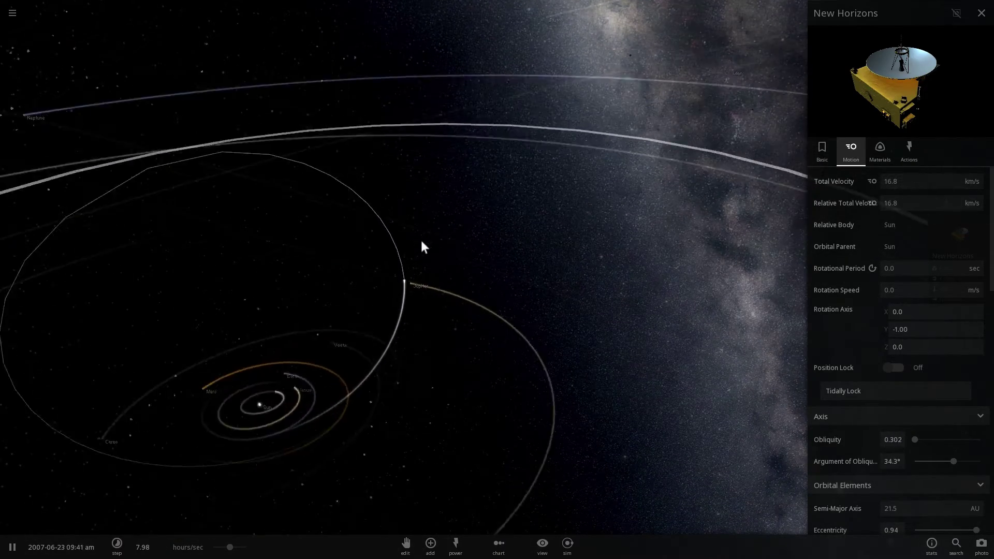
scroll(637, 240, "down", 5)
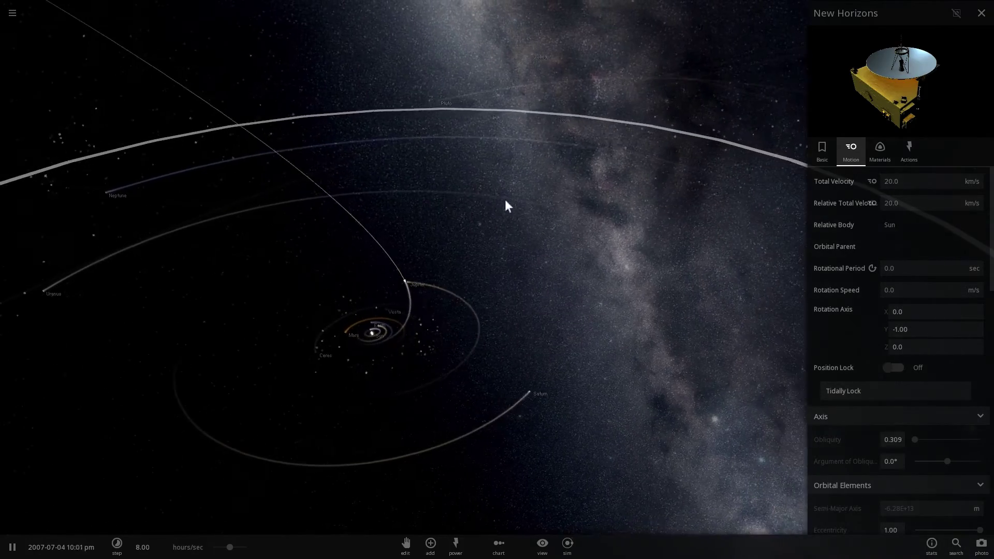
scroll(433, 261, "up", 5)
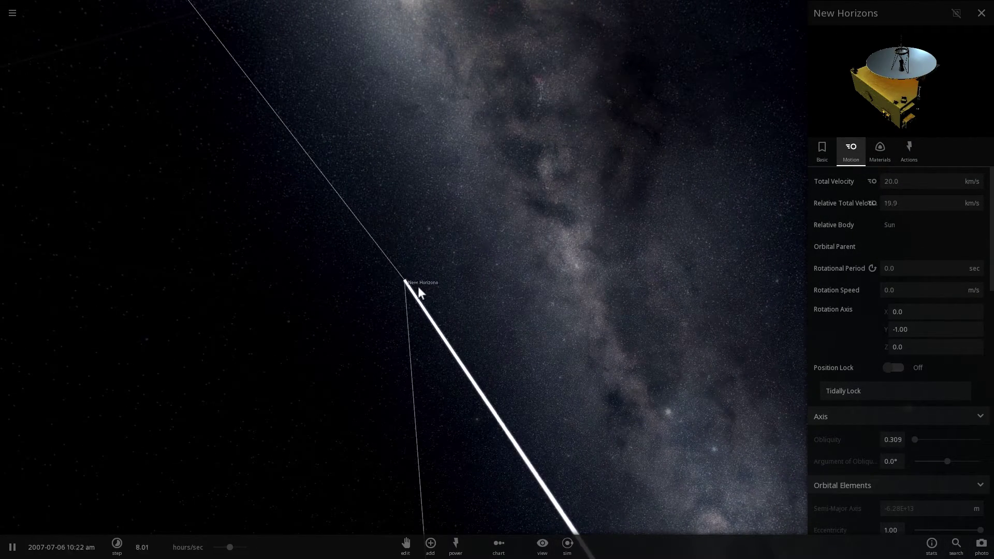
Step: Speed time up to about a day per second, then pause the simulation
scroll(408, 288, "up", 5)
scroll(422, 280, "down", 5)
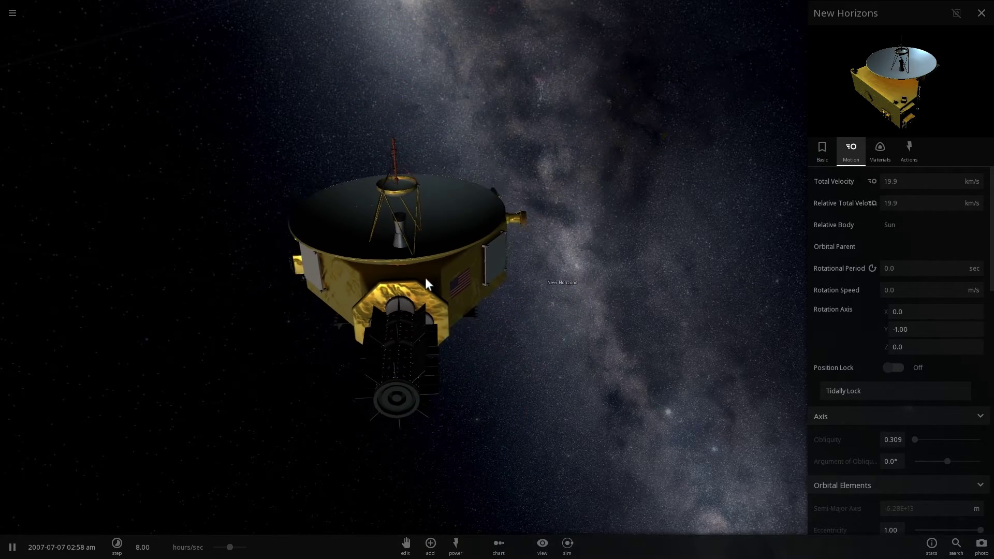
left_click_drag(424, 278, 260, 511)
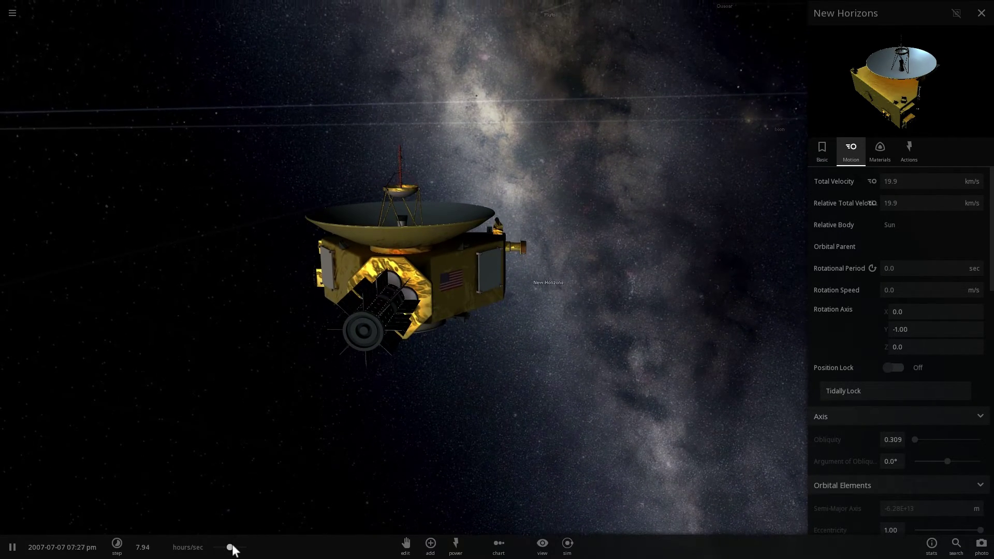
left_click_drag(230, 547, 245, 548)
key("space")
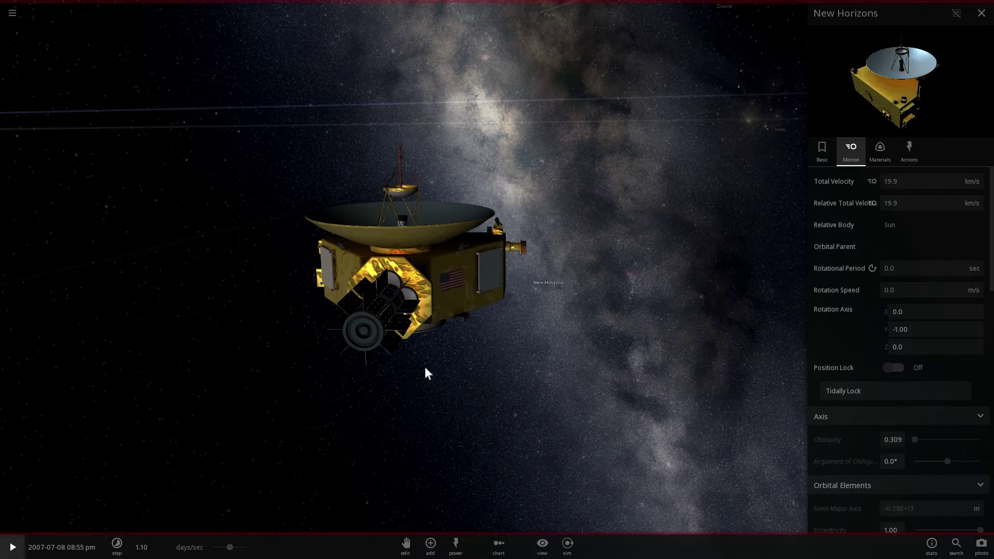
Step: Orbit the paused New Horizons to see it from behind and edge-on, then pull back
left_click_drag(424, 365, 555, 371)
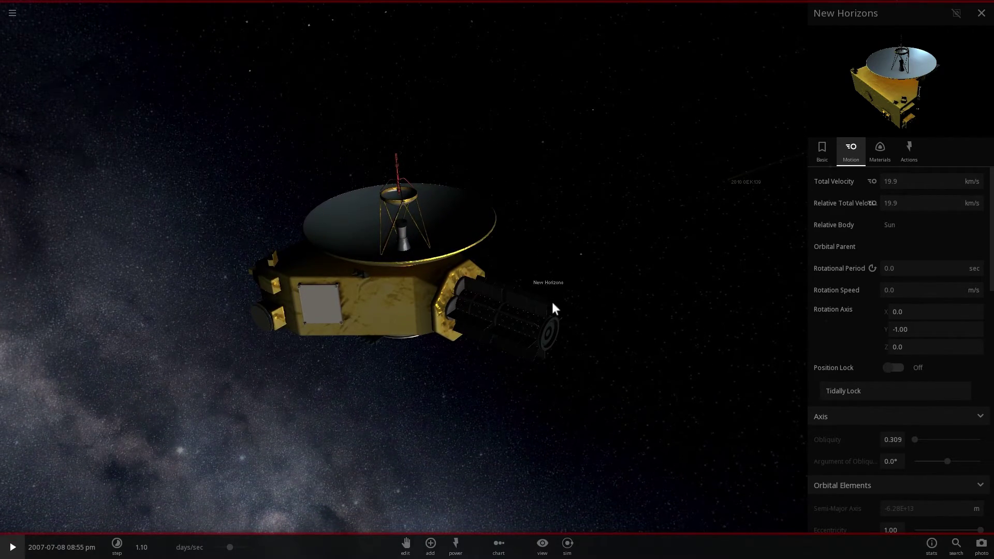
left_click_drag(552, 303, 455, 317)
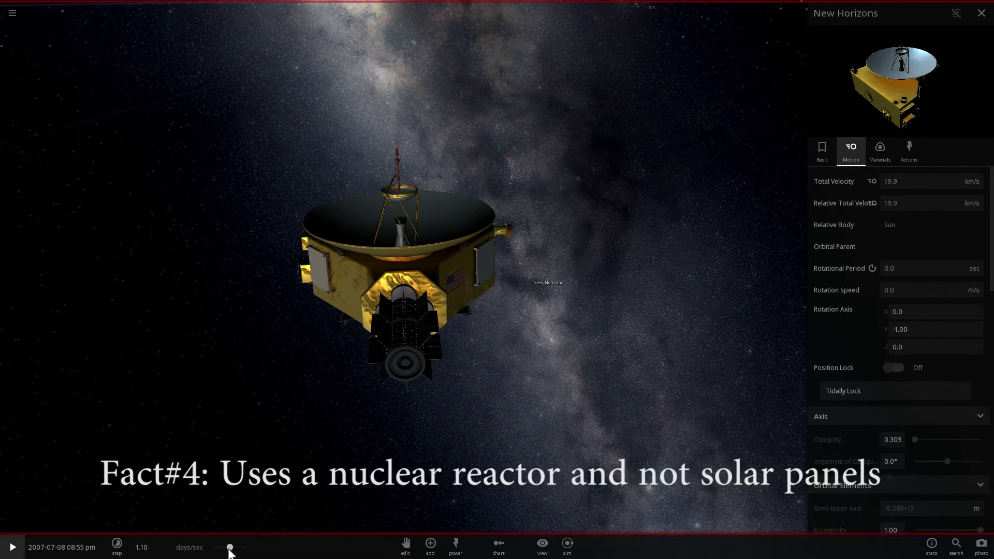
left_click_drag(315, 426, 502, 361)
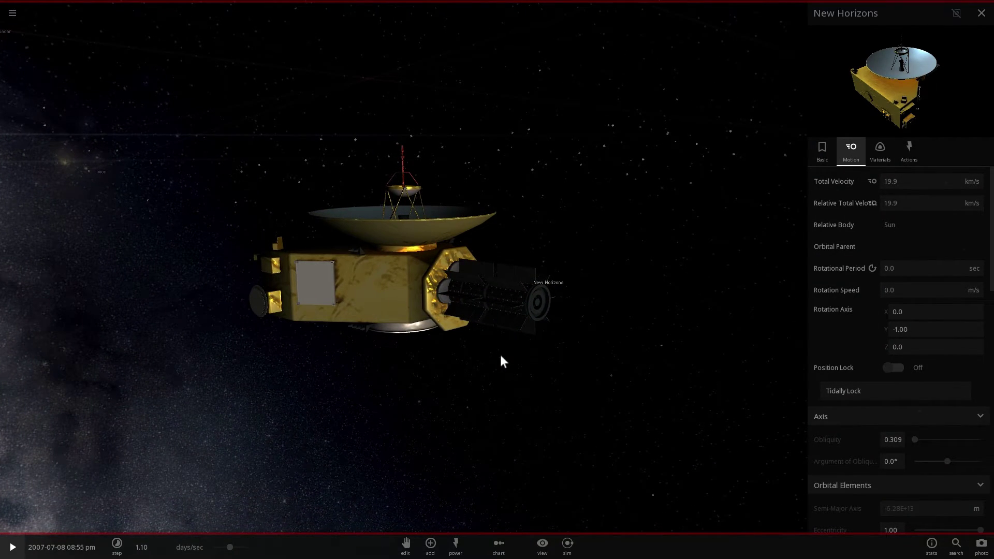
left_click_drag(514, 348, 537, 358)
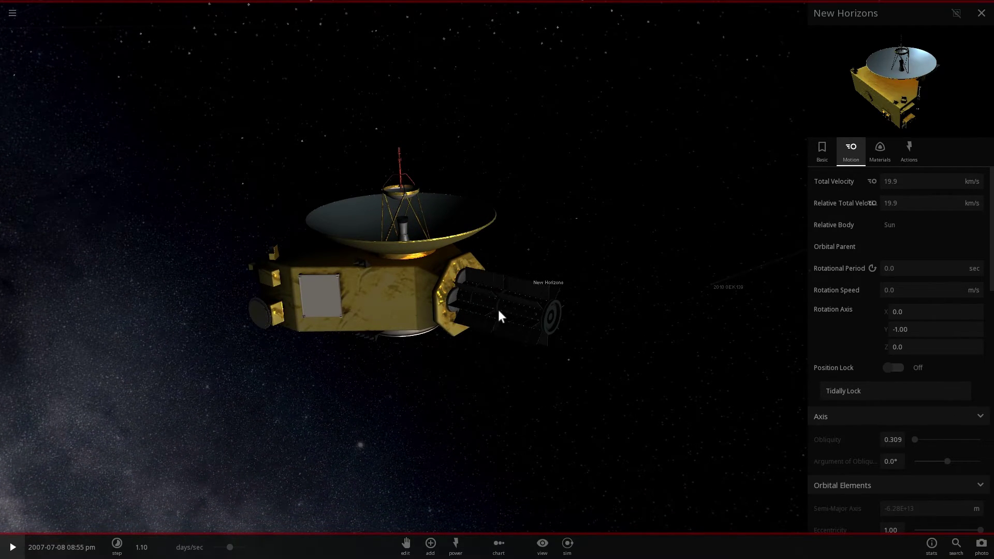
left_click_drag(456, 322, 518, 253)
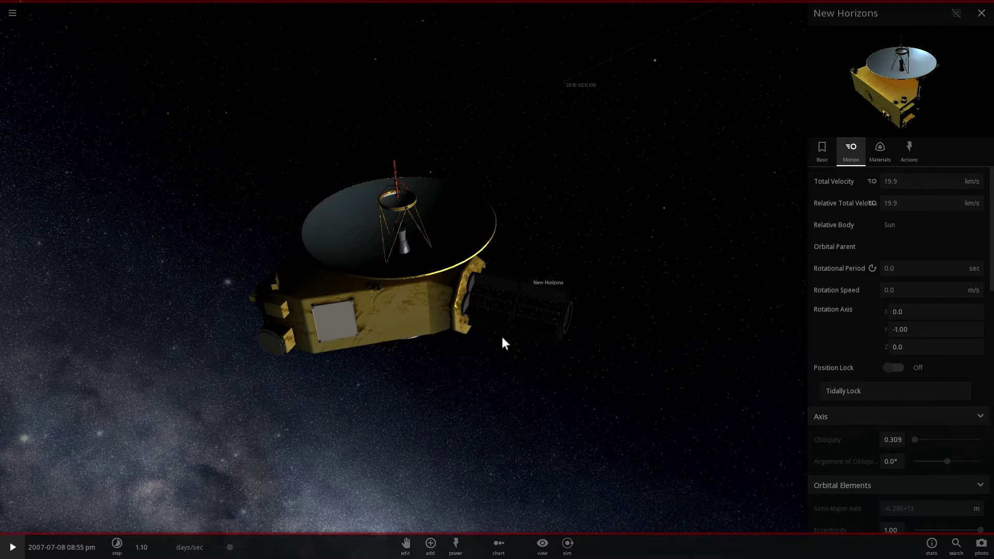
scroll(502, 336, "down", 3)
left_click_drag(502, 337, 372, 291)
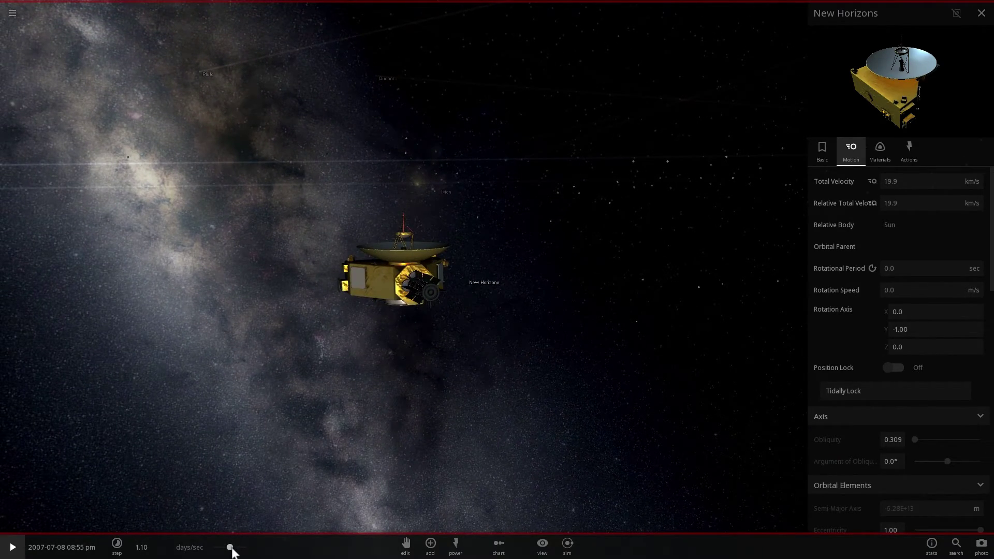
Step: Raise the time rate to about 9 days/sec and bring nearby orbit lines into view
left_click_drag(232, 548, 239, 548)
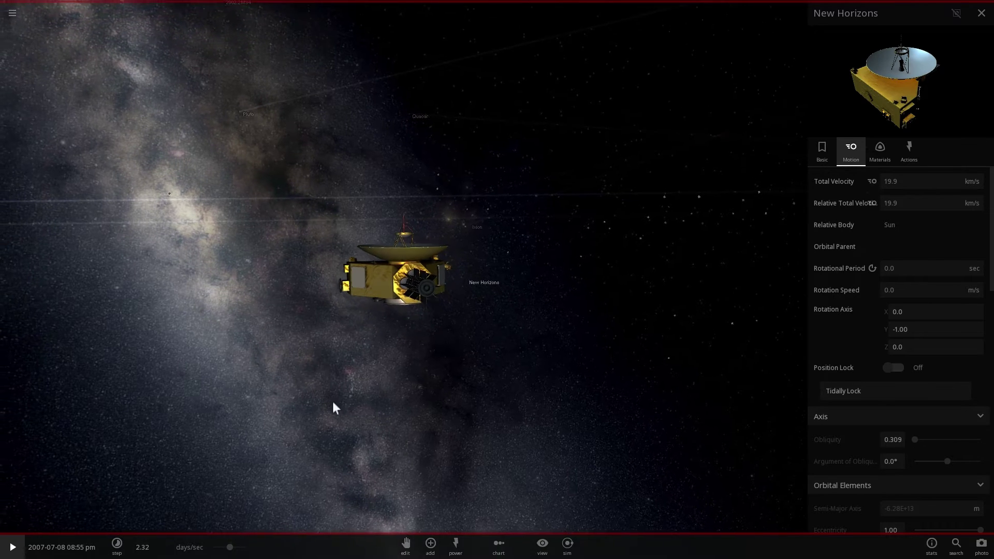
left_click_drag(231, 548, 240, 548)
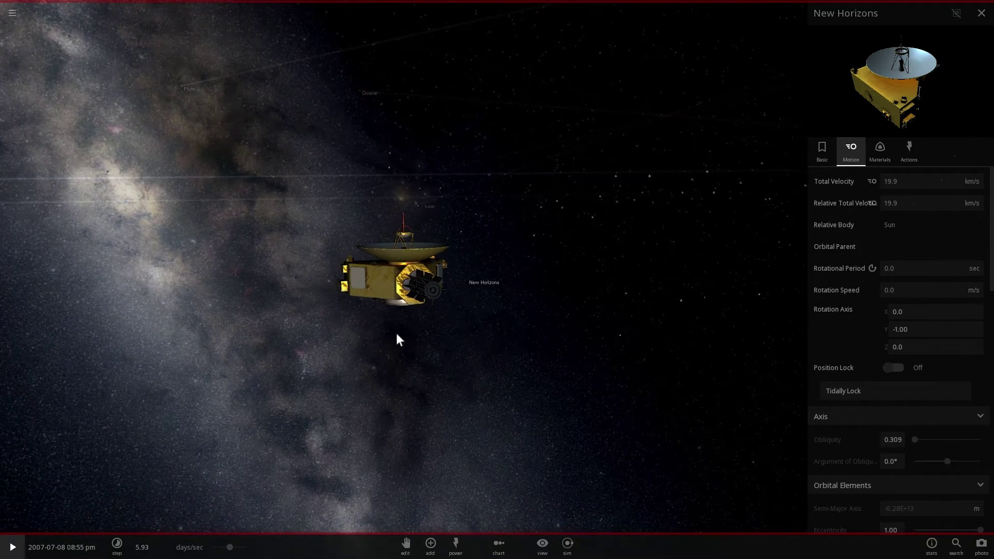
scroll(398, 340, "up", 5)
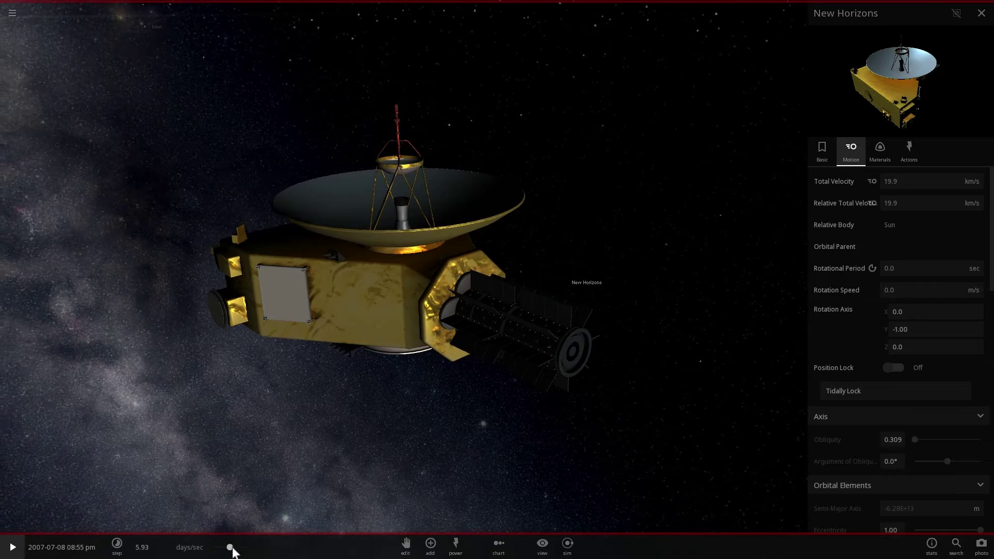
left_click_drag(234, 548, 239, 550)
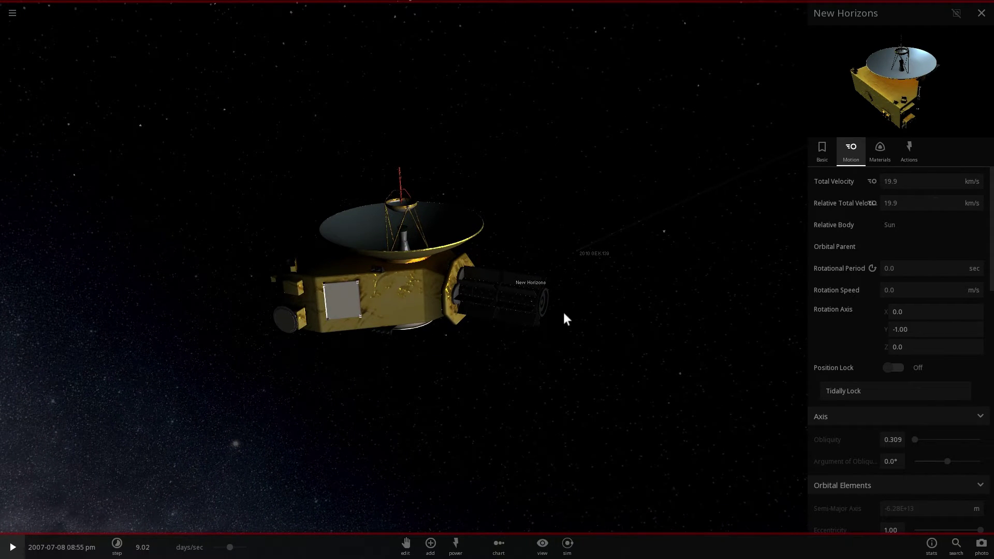
scroll(562, 314, "up", 3)
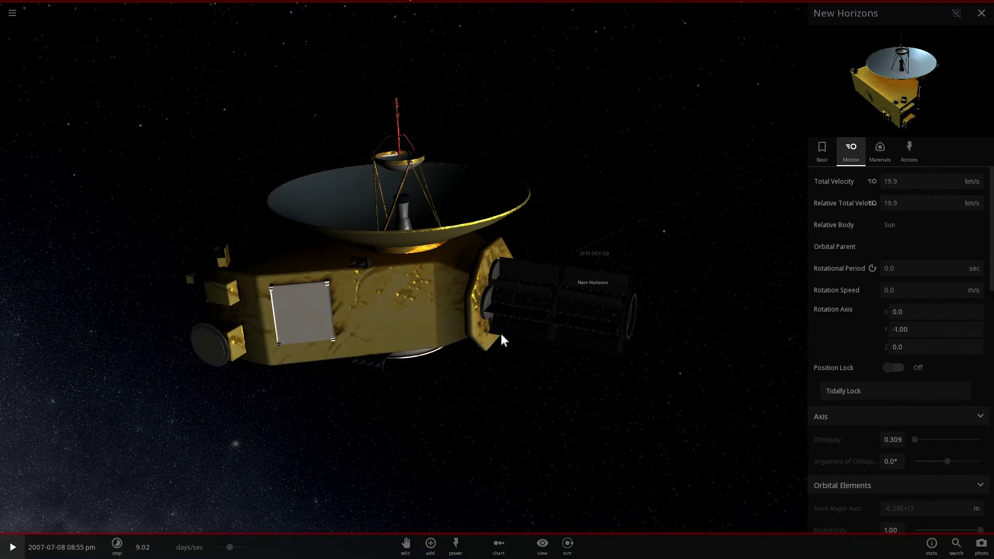
left_click_drag(418, 343, 617, 257)
Step: Zoom and orbit around New Horizons to view the spacecraft from its side
scroll(418, 334, "down", 3)
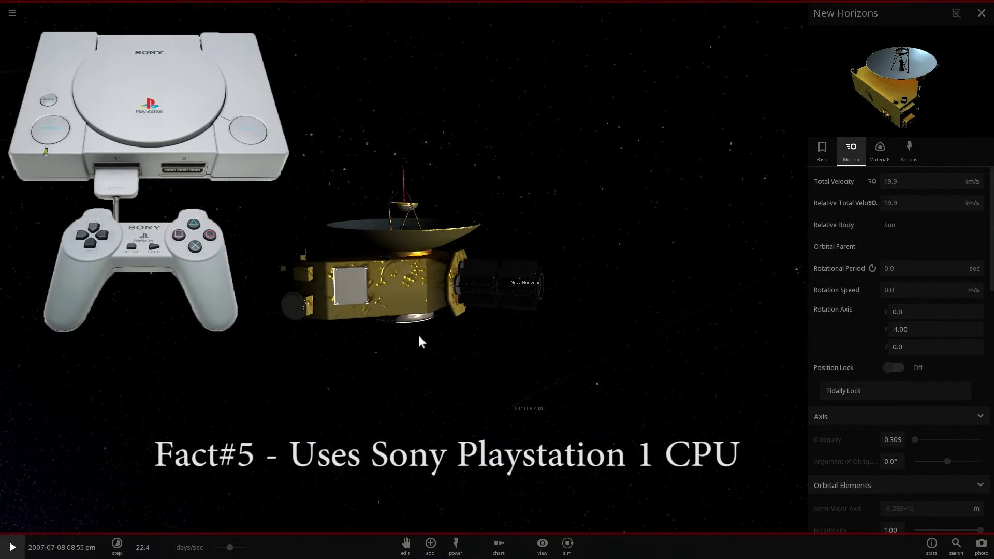
mouse_move(418, 334)
left_mouse_down()
mouse_move(392, 346)
mouse_move(330, 337)
mouse_move(288, 228)
mouse_move(344, 253)
mouse_move(374, 305)
mouse_move(362, 356)
mouse_move(350, 362)
mouse_move(413, 350)
left_mouse_up()
scroll(411, 344, "up", 3)
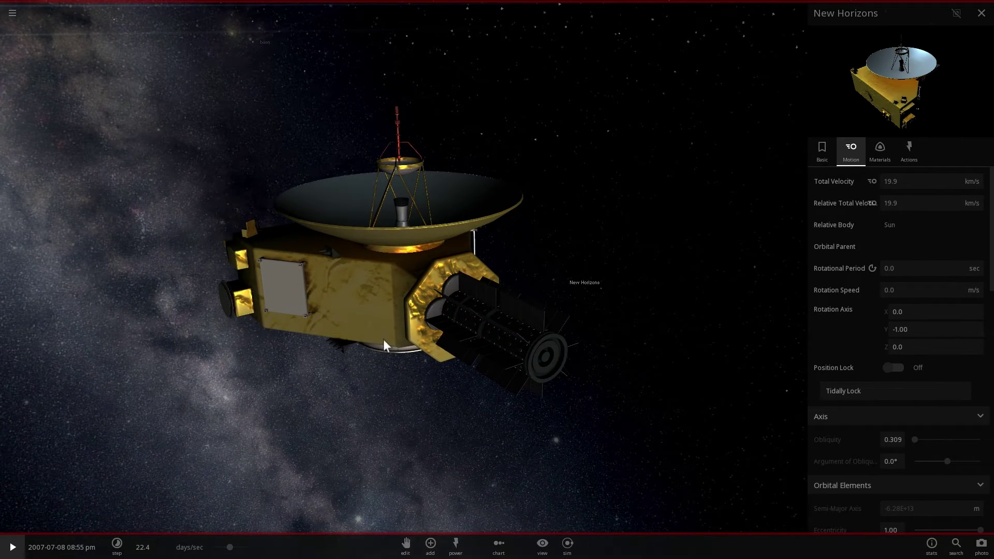
left_click_drag(384, 340, 402, 330)
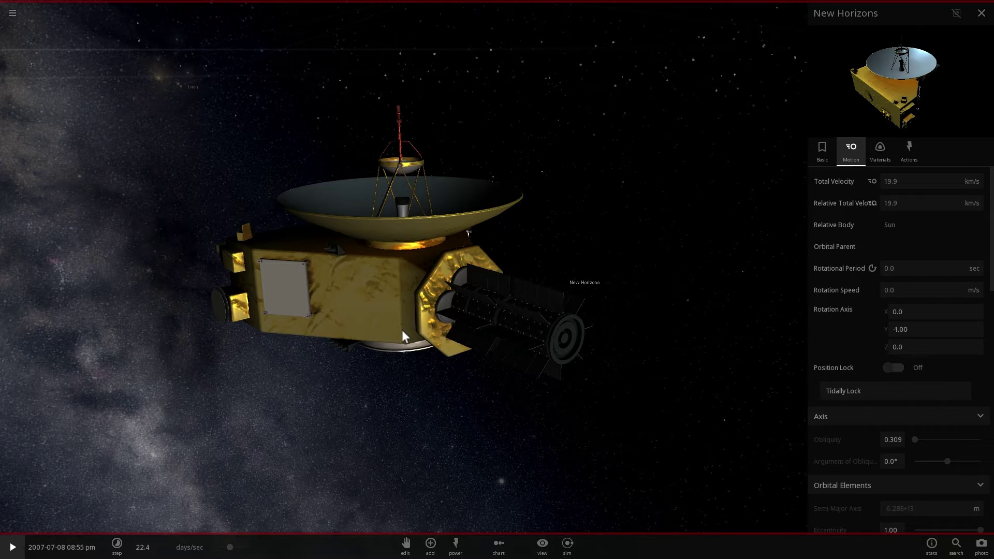
left_click_drag(402, 330, 424, 313)
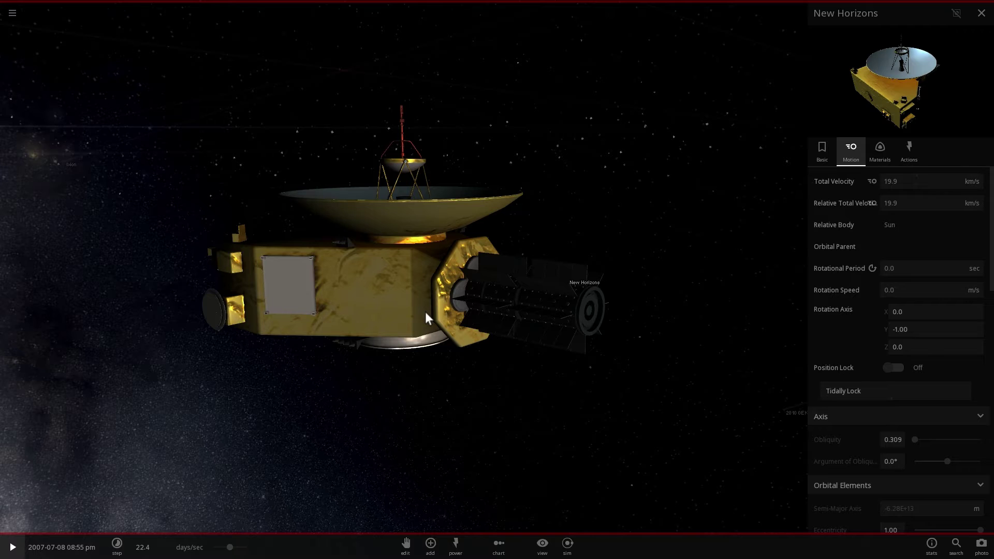
left_click_drag(426, 314, 404, 326)
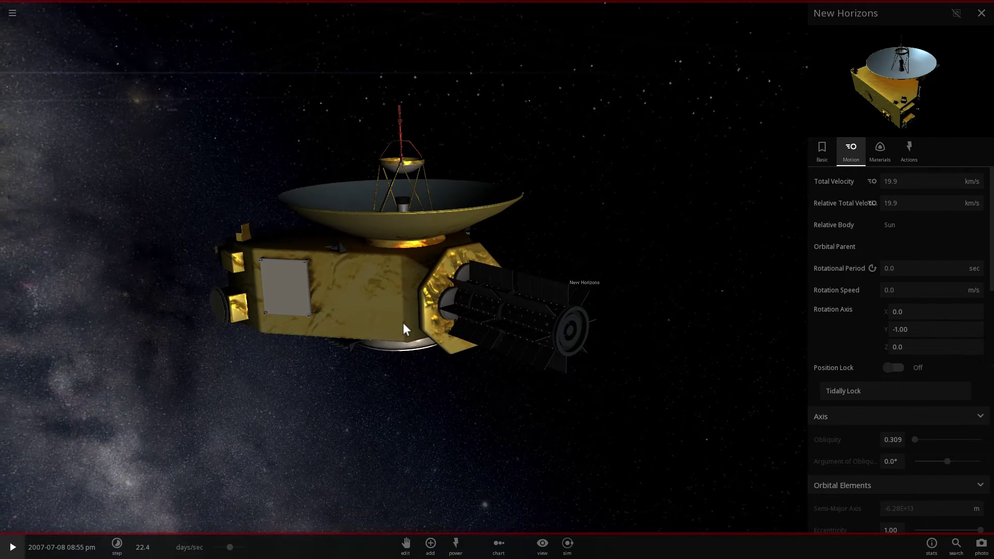
scroll(447, 313, "down", 5)
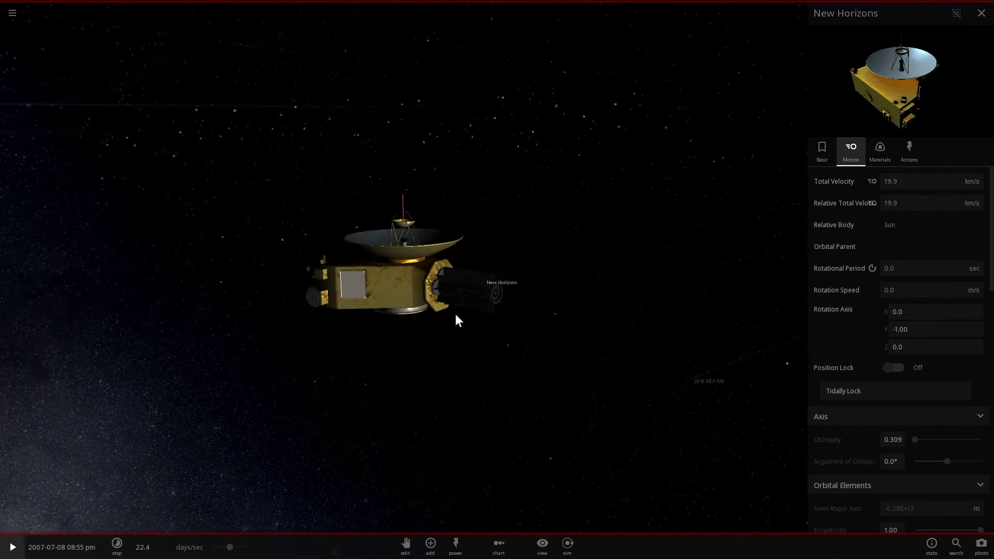
scroll(456, 314, "down", 3)
left_click_drag(426, 316, 440, 288)
scroll(434, 309, "up", 3)
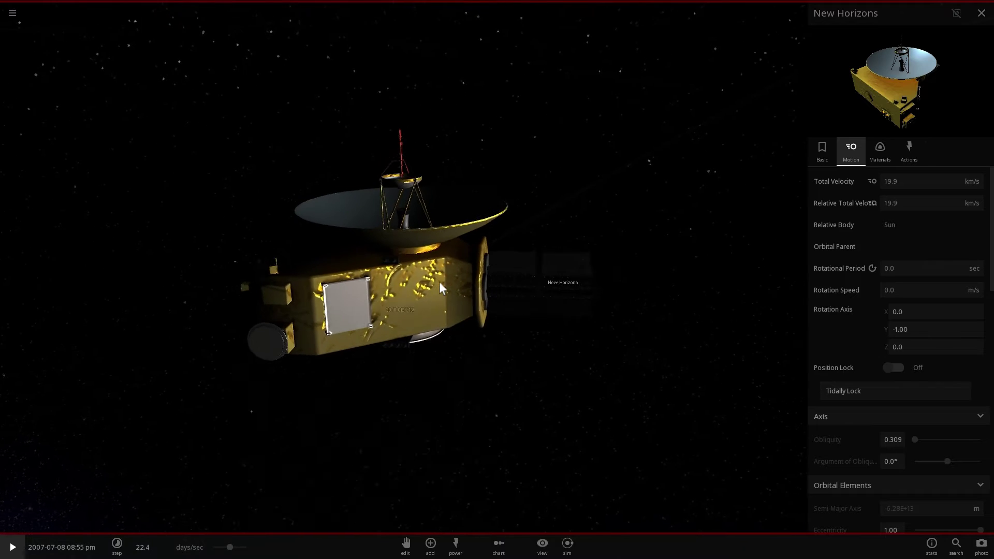
Step: Raise the time rate to 26.4 days/sec, then 4.25 months/sec, keeping New Horizons fully lit
scroll(439, 283, "down", 5)
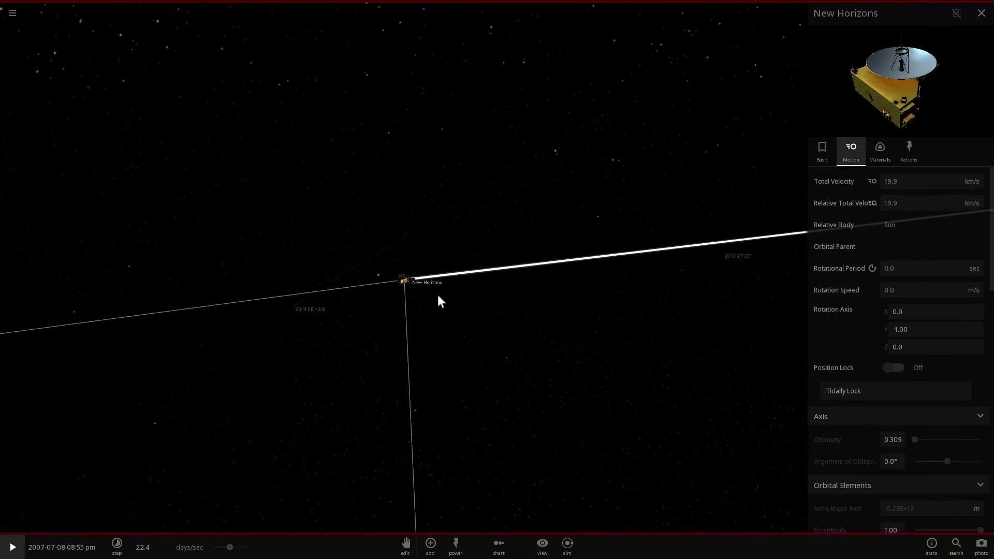
scroll(431, 290, "up", 5)
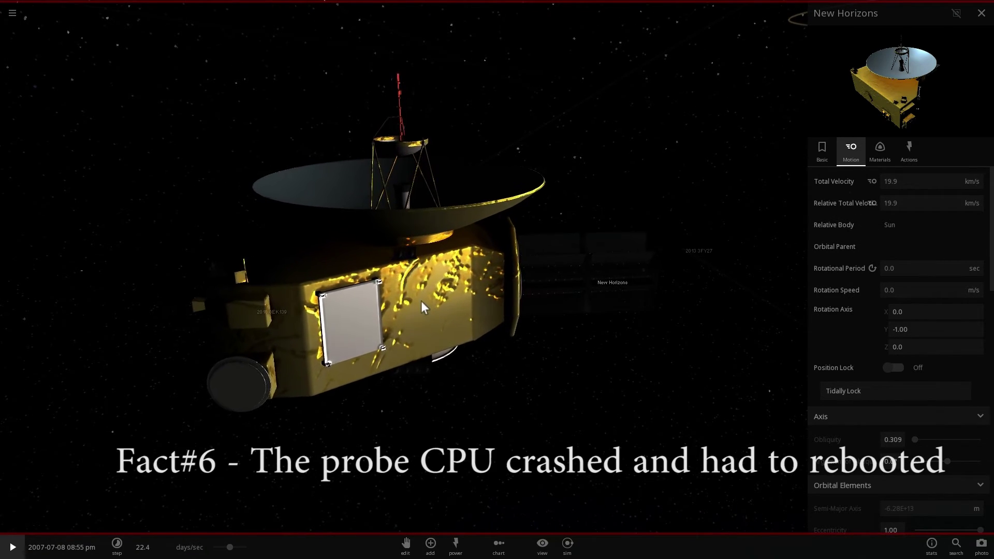
left_click_drag(422, 302, 448, 267)
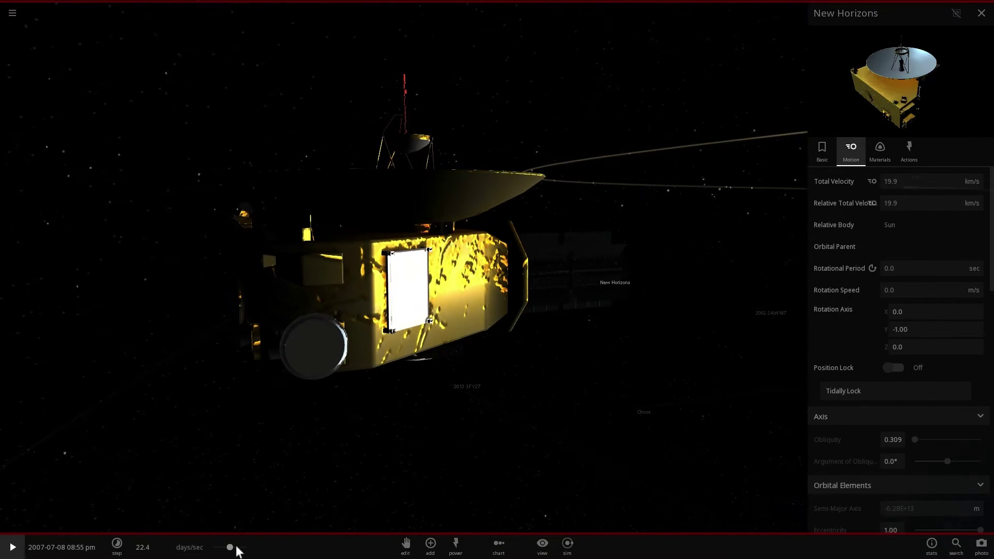
left_click_drag(230, 548, 238, 553)
left_click_drag(404, 412, 309, 367)
left_click_drag(232, 553, 274, 497)
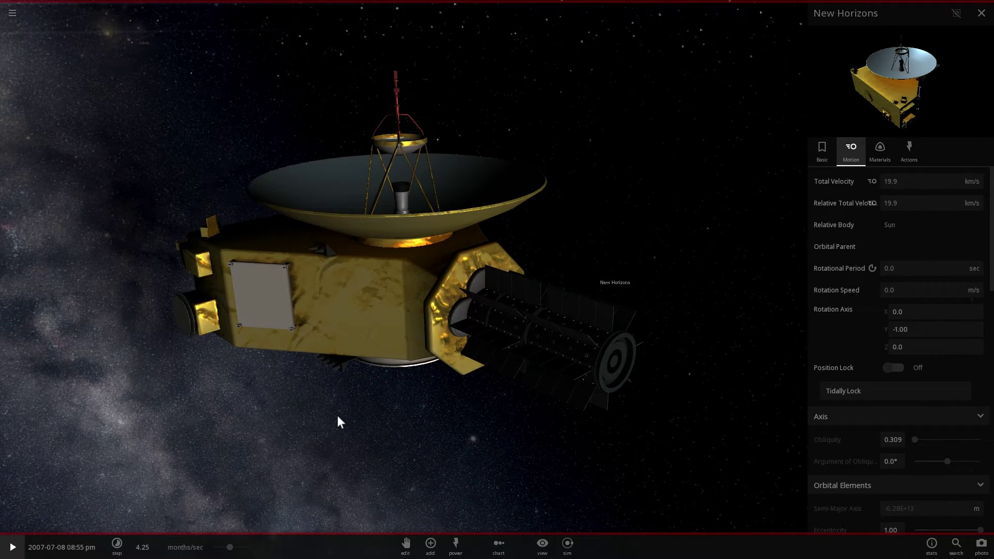
left_click_drag(339, 417, 324, 389)
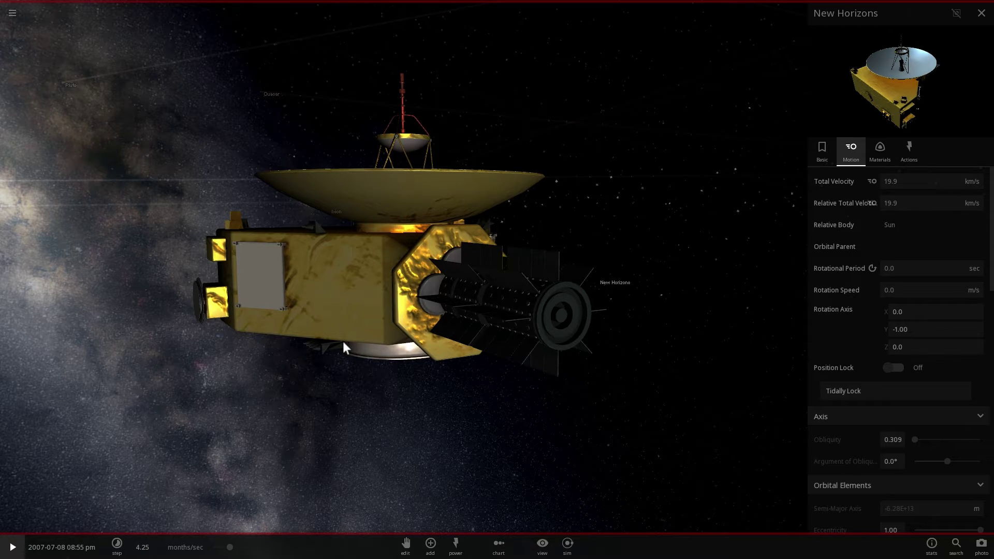
Step: Pull back with the Milky Way diagonal to show New Horizons' path among the planetary orbits
left_click_drag(341, 343, 362, 355)
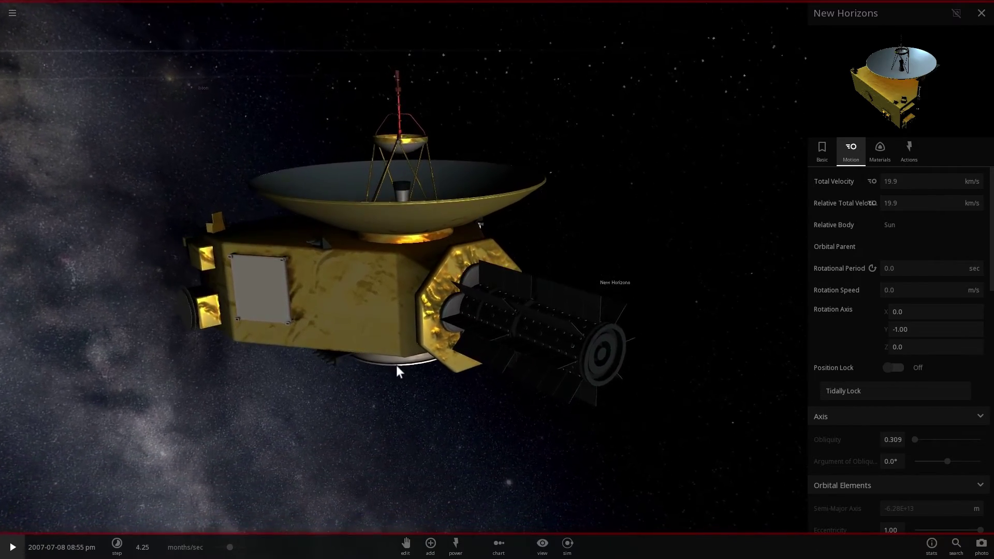
scroll(396, 365, "down", 5)
left_click_drag(399, 323, 429, 373)
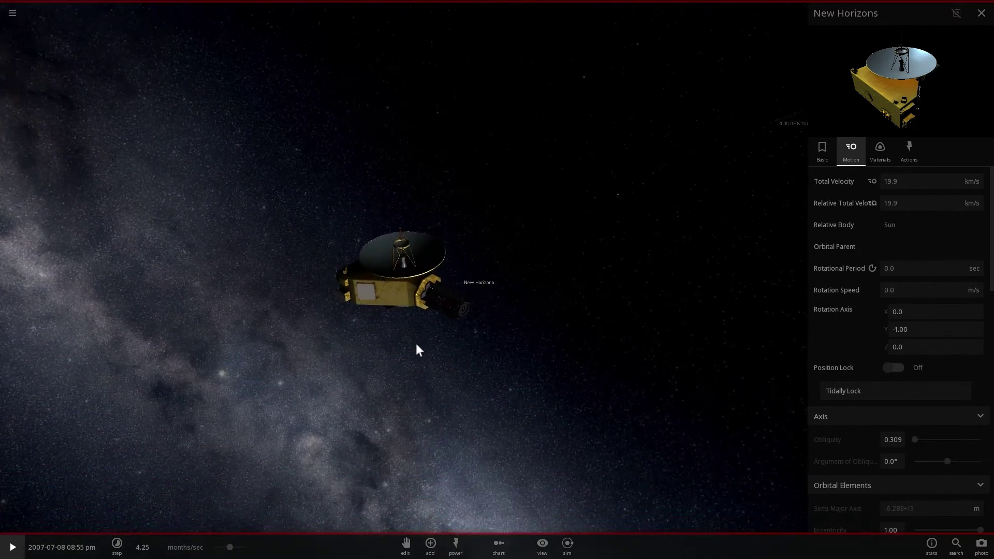
scroll(390, 315, "down", 3)
scroll(406, 291, "down", 5)
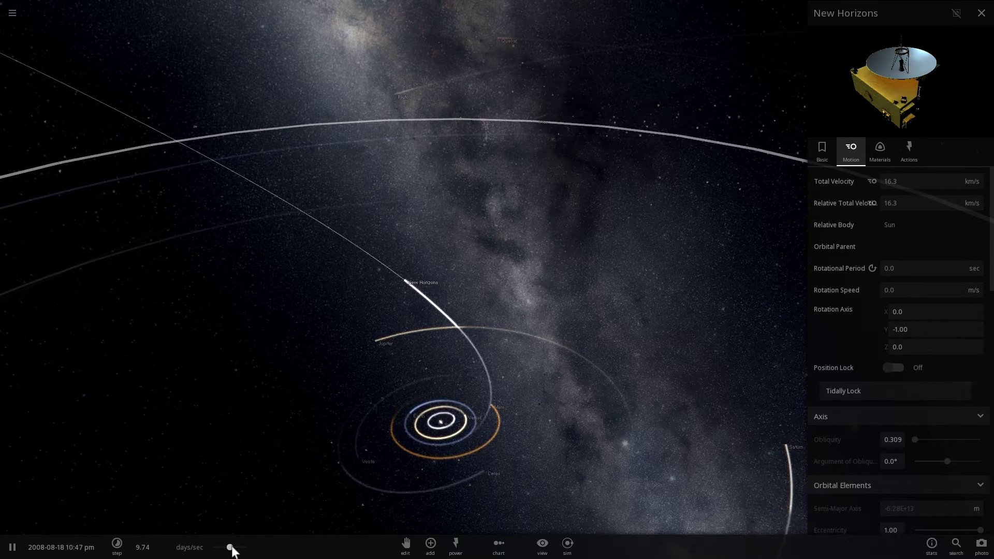
Step: Rotate the view around New Horizons as it cruises into 2010, moving Pluto's orbit upward
mouse_move(234, 548)
left_click_drag(315, 421, 411, 388)
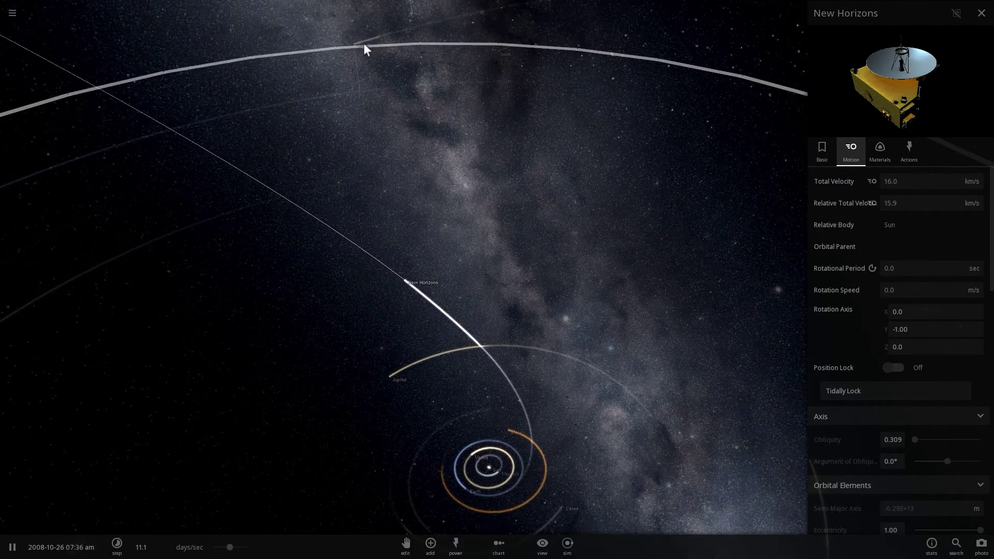
left_click_drag(410, 162, 427, 185)
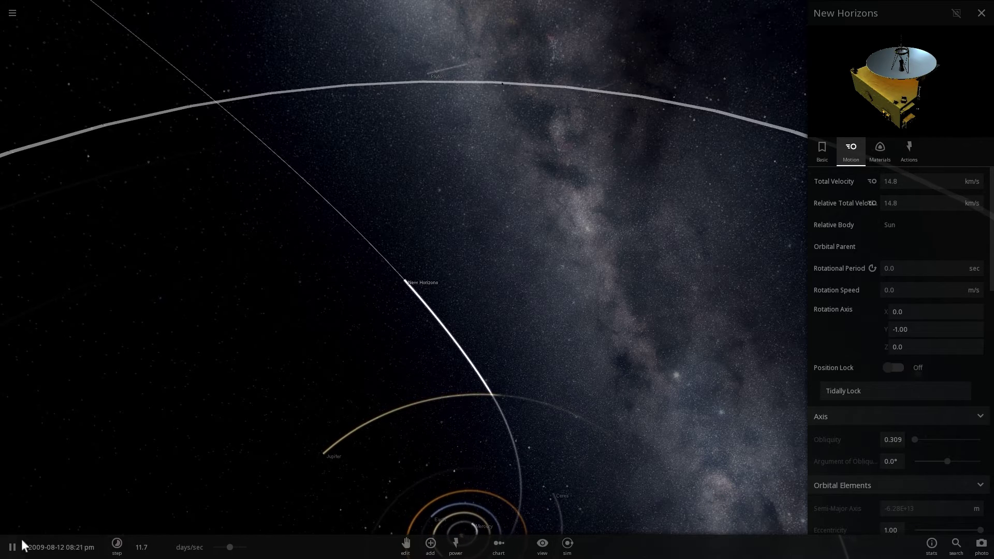
mouse_move(229, 547)
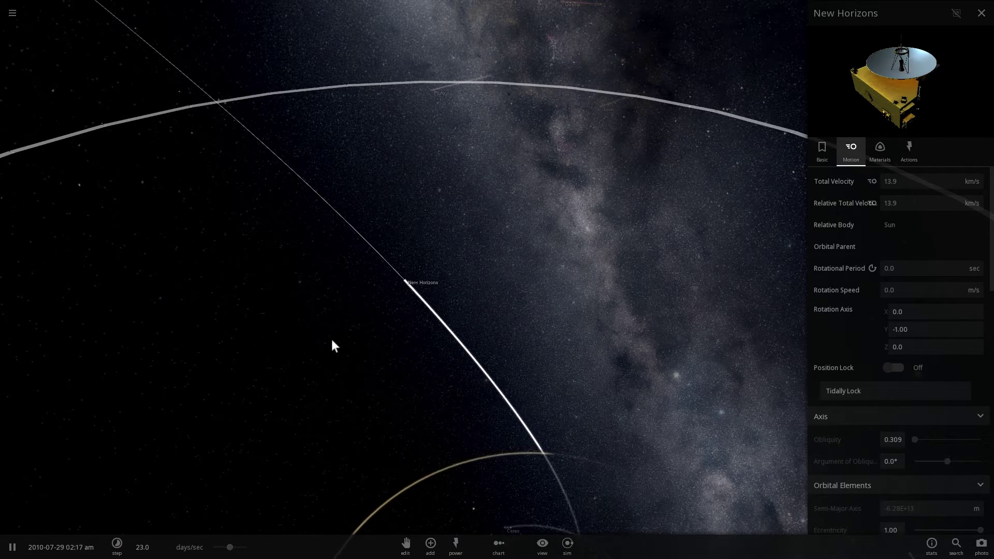
Step: Show Pluto's properties, reselect New Horizons, and pause at 2012-09-23 with time slightly slowed
left_click(432, 94)
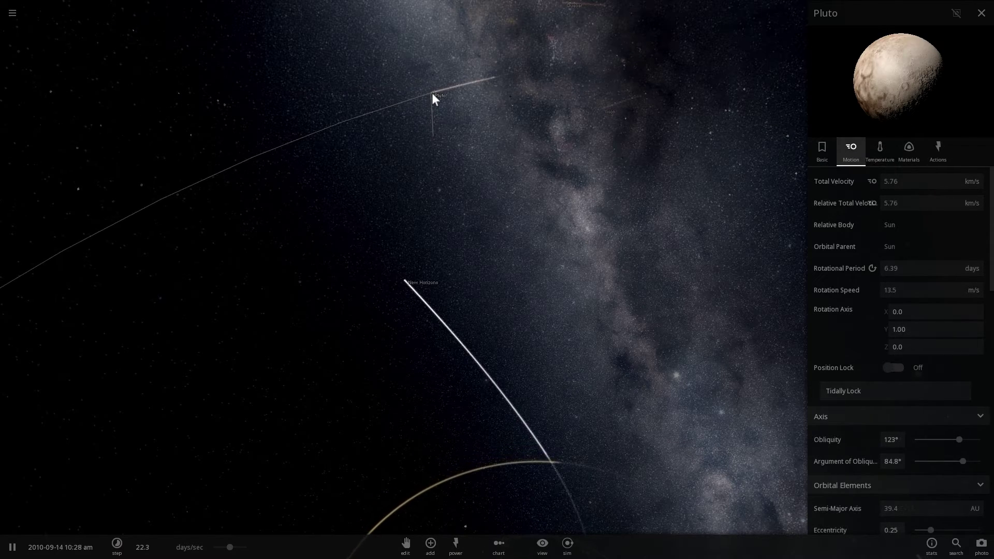
left_click(418, 271)
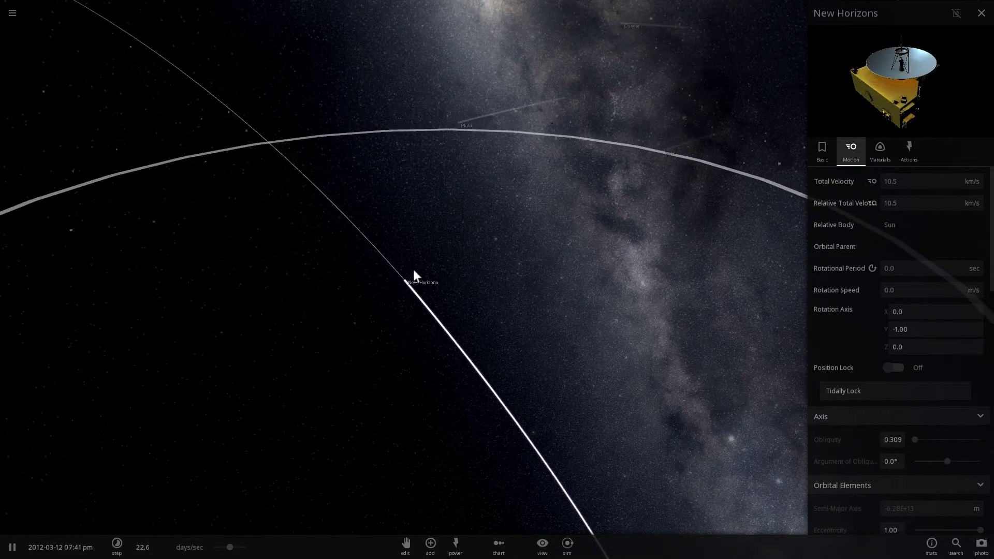
mouse_move(406, 279)
left_mouse_down()
mouse_move(432, 243)
mouse_move(420, 285)
left_mouse_up()
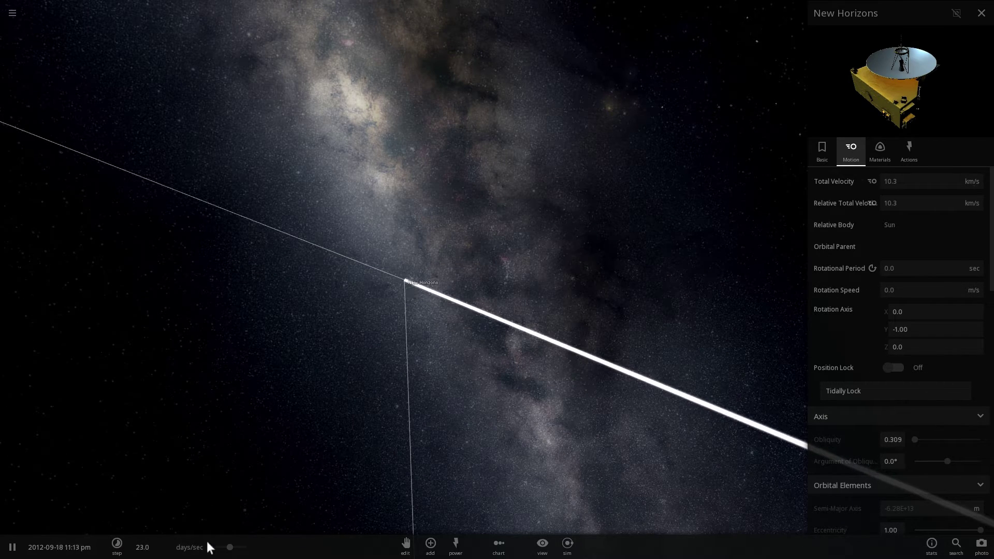
key("space")
left_click_drag(229, 547, 222, 550)
Step: Orbit the paused New Horizons to a side-on view against the Milky Way
left_click_drag(551, 306, 411, 292)
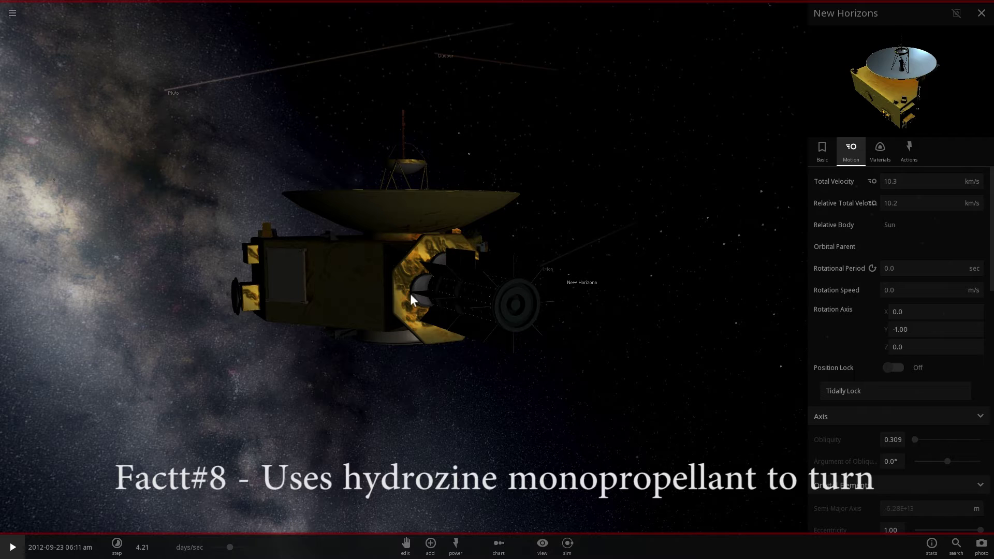
mouse_move(417, 287)
left_mouse_down()
mouse_move(390, 300)
mouse_move(445, 290)
mouse_move(434, 294)
left_mouse_up()
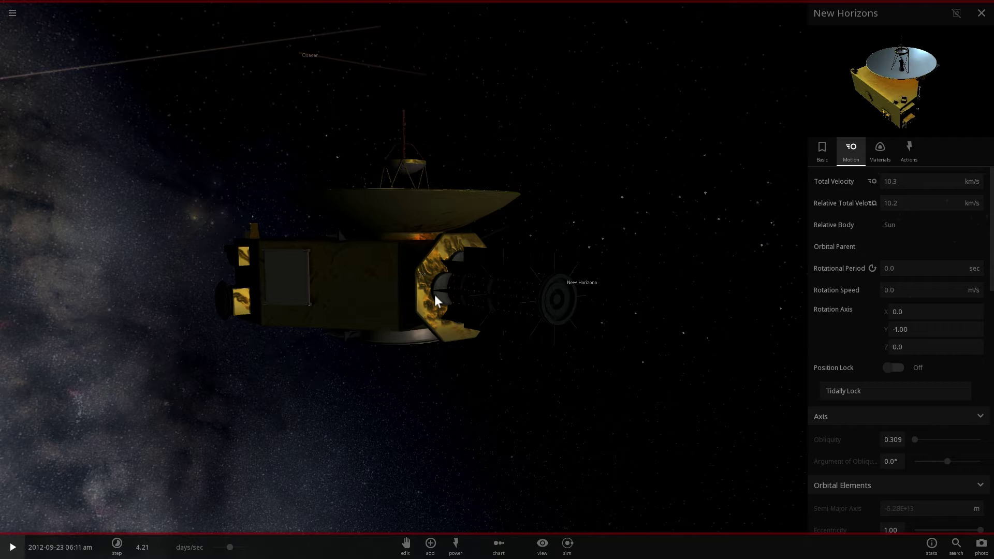
Step: Resume the simulation and zoom out, orbiting so New Horizons' outward trajectory and the Milky Way show
mouse_move(444, 295)
left_mouse_down()
mouse_move(469, 313)
mouse_move(304, 289)
mouse_move(293, 303)
left_mouse_up()
key("space")
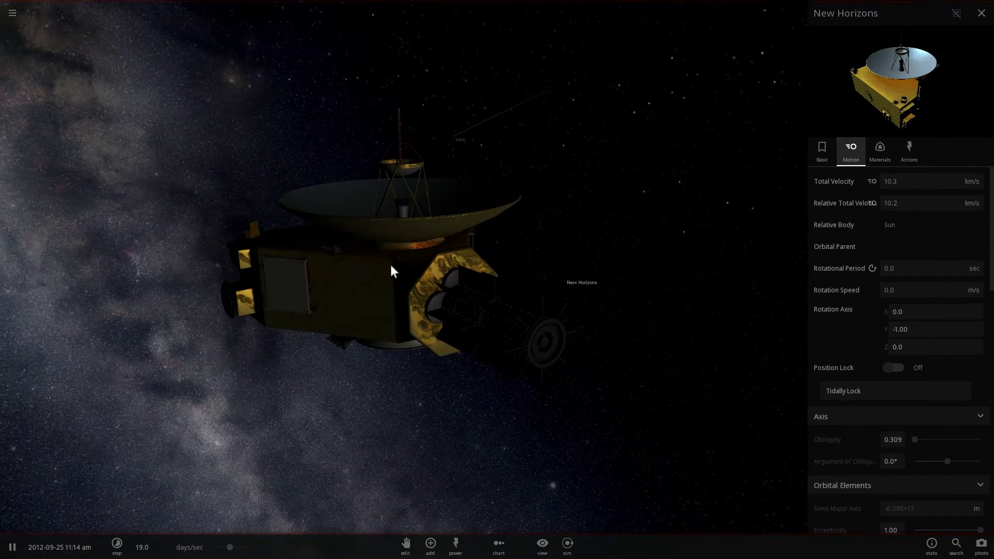
scroll(388, 267, "down", 5)
scroll(385, 263, "down", 5)
mouse_move(385, 276)
left_mouse_down()
mouse_move(375, 260)
mouse_move(386, 257)
left_mouse_up()
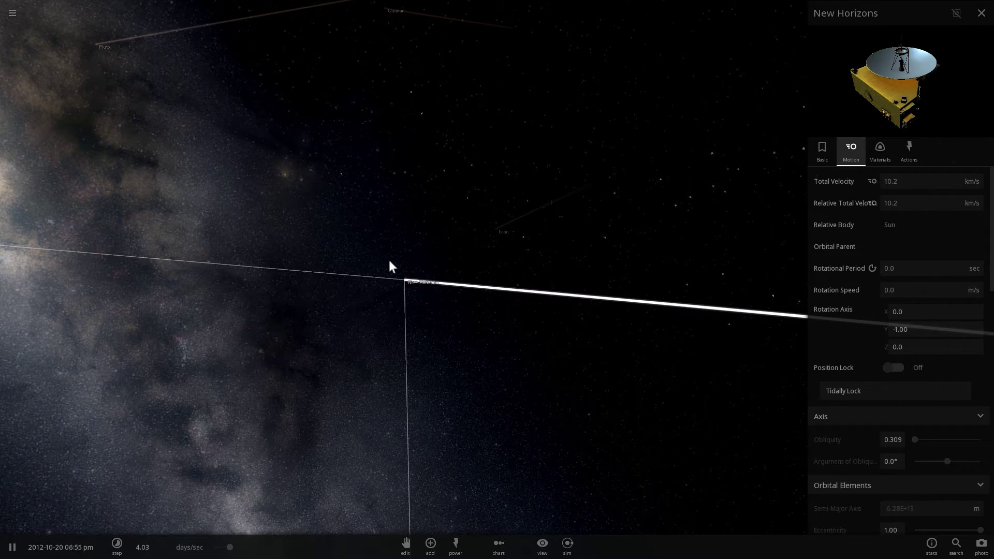
left_click_drag(389, 258, 404, 288)
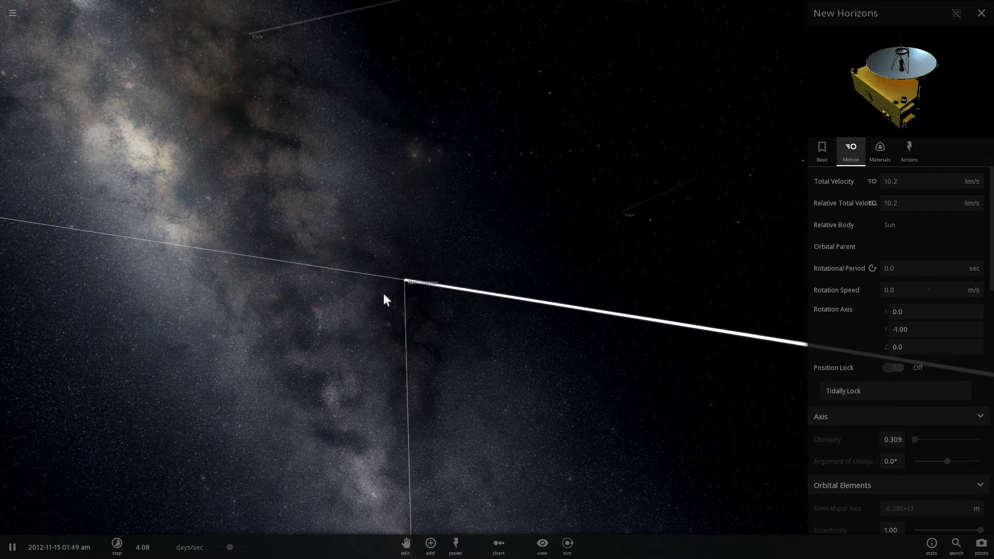
left_click_drag(382, 297, 403, 292)
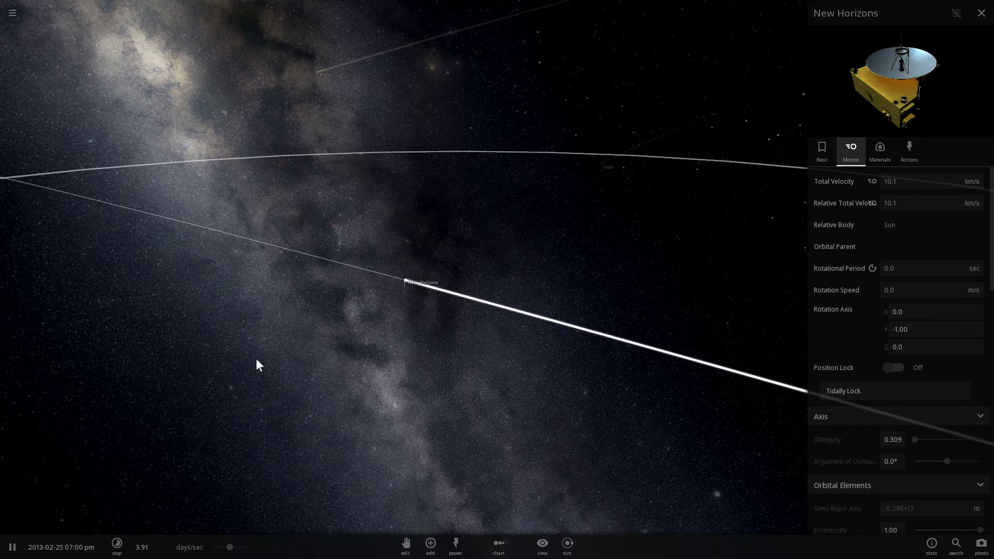
left_click_drag(399, 357, 375, 360)
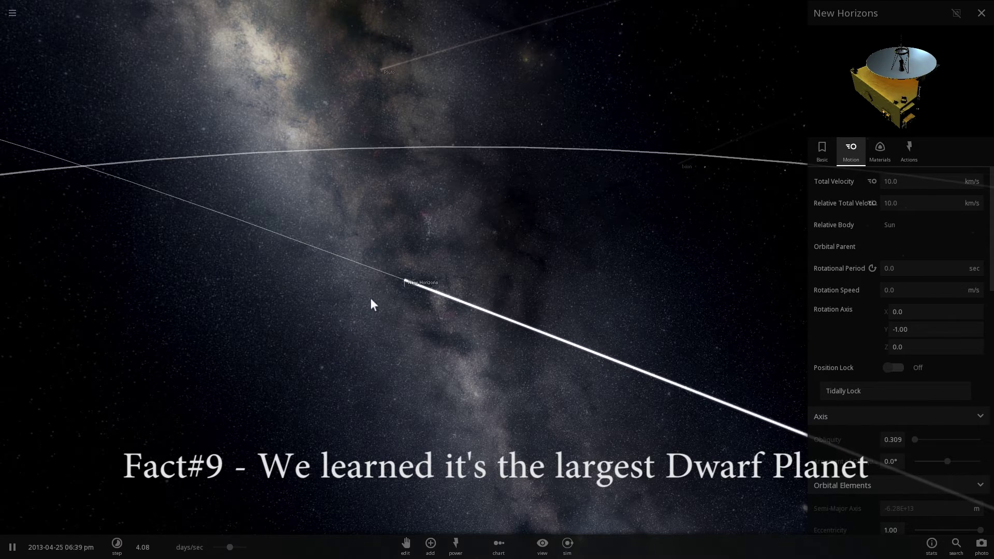
Step: Pause at 2013-05-18 and zoom out to the whole outer solar system around New Horizons' path
left_click_drag(371, 296, 365, 284)
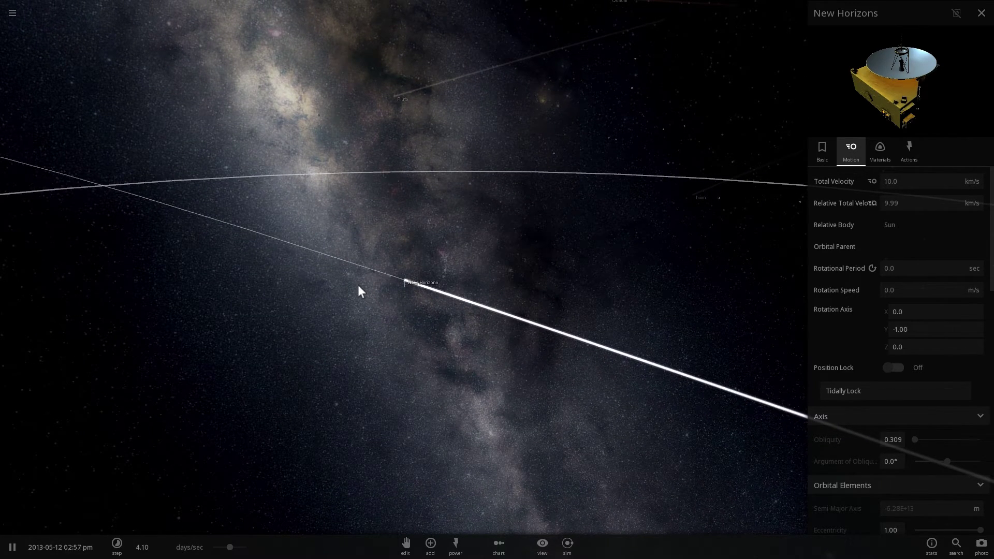
left_click_drag(399, 287, 318, 438)
key("space")
scroll(466, 285, "down", 5)
Step: Select Eris to show its properties panel, zooming in and out on New Horizons
left_click(323, 438)
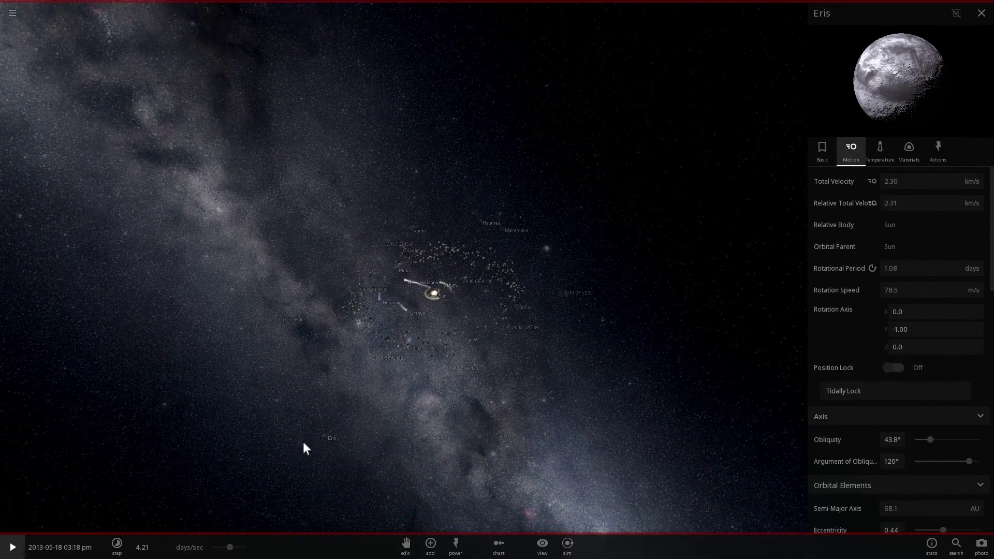
scroll(437, 291, "up", 5)
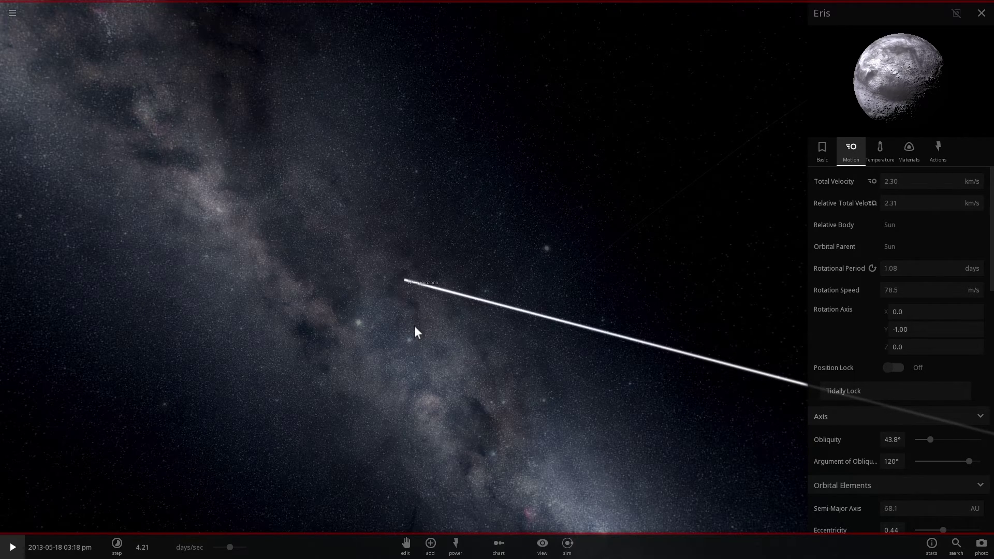
scroll(394, 310, "up", 3)
scroll(364, 304, "down", 3)
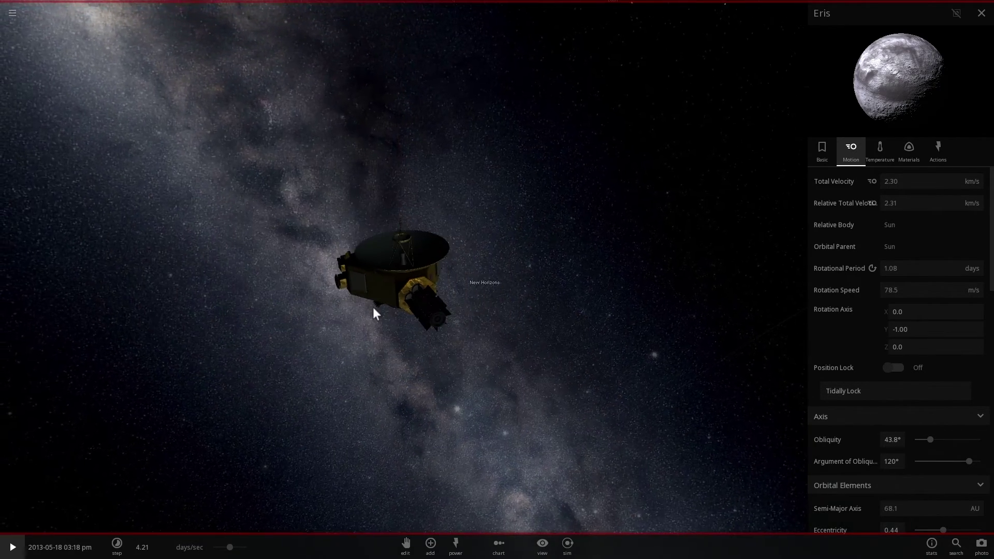
scroll(342, 291, "down", 3)
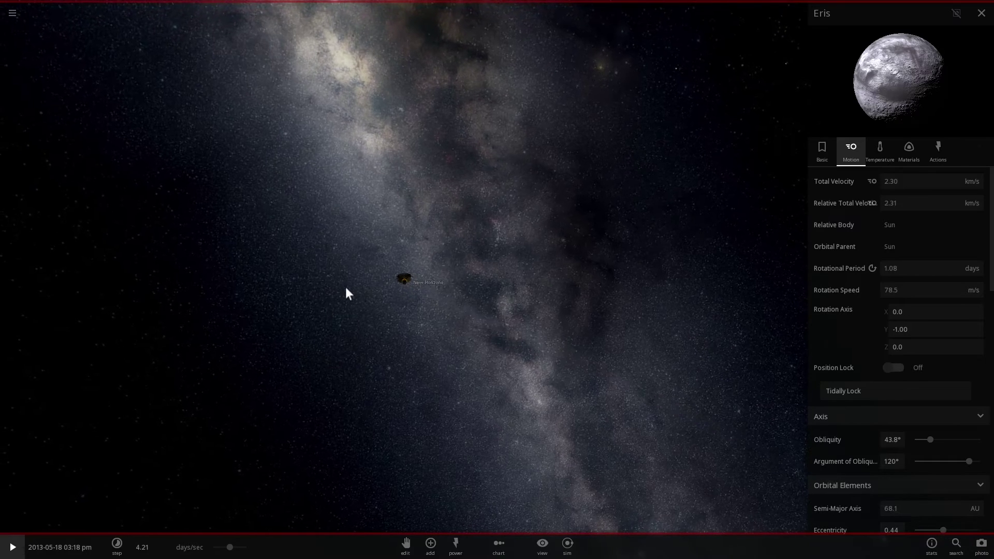
Step: Resume the simulation at 4.68 days/sec and orbit the view to bring Pluto into sight
key("space")
left_click_drag(359, 282, 354, 251)
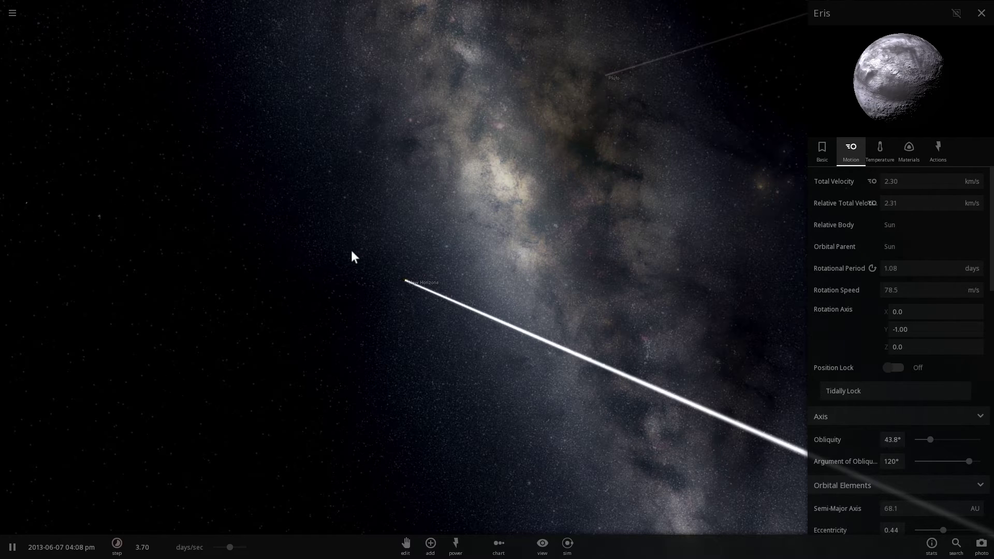
left_click_drag(352, 252, 307, 244)
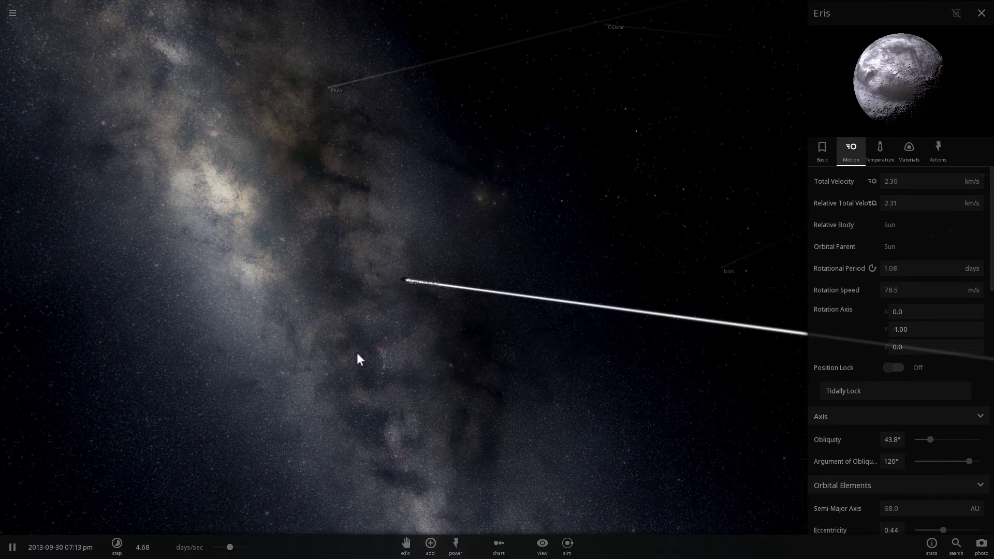
Step: Zoom onto the New Horizons model, orbit around it, and pause at 2014-05-08
scroll(411, 299, "up", 5)
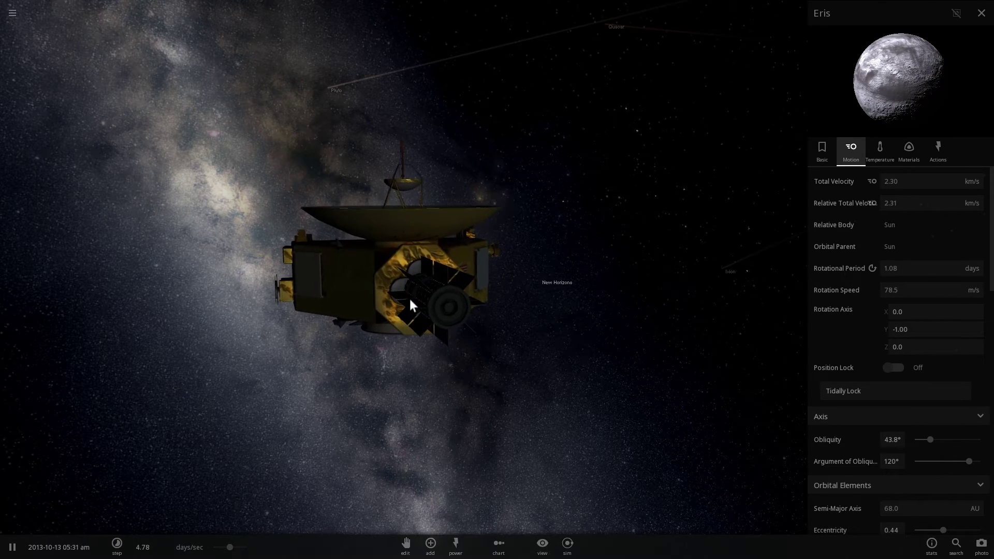
left_click_drag(410, 297, 304, 350)
key("space")
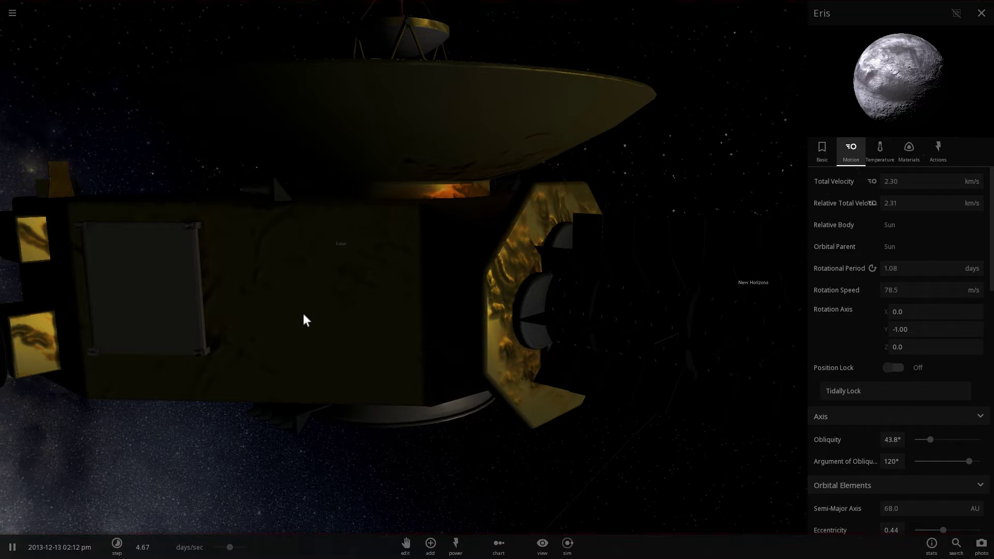
Step: View the probe's dish from above and then more edge-on
scroll(303, 313, "down", 3)
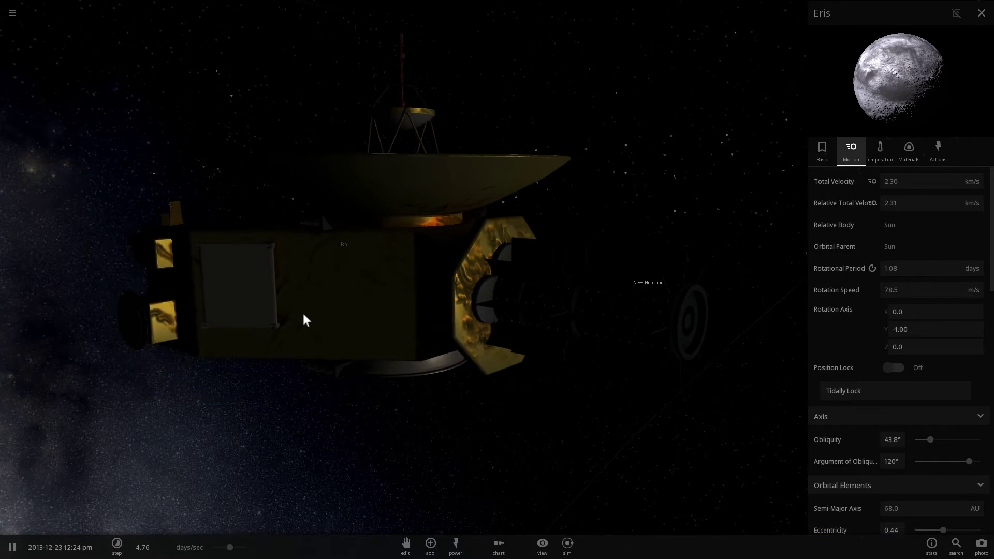
left_click_drag(313, 301, 331, 319)
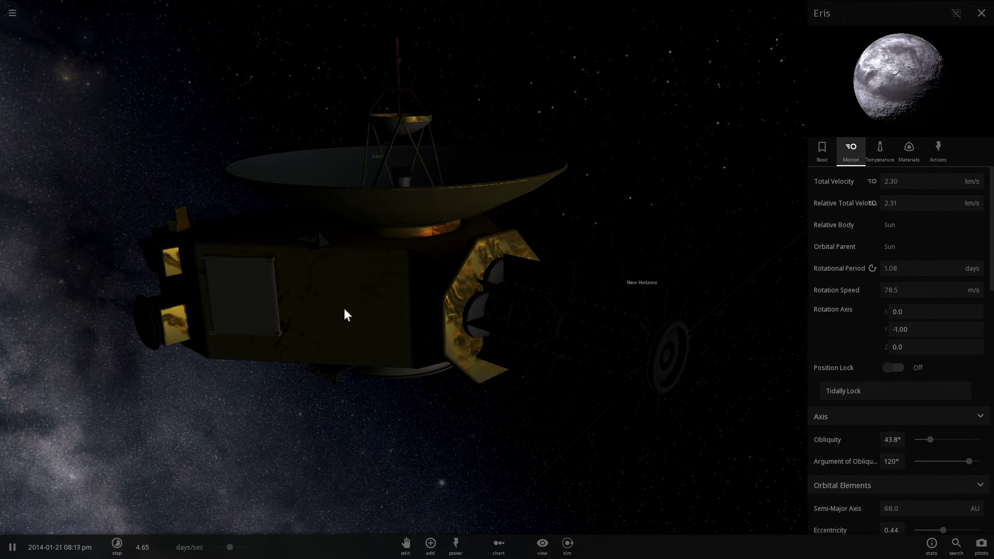
left_click_drag(344, 309, 316, 285)
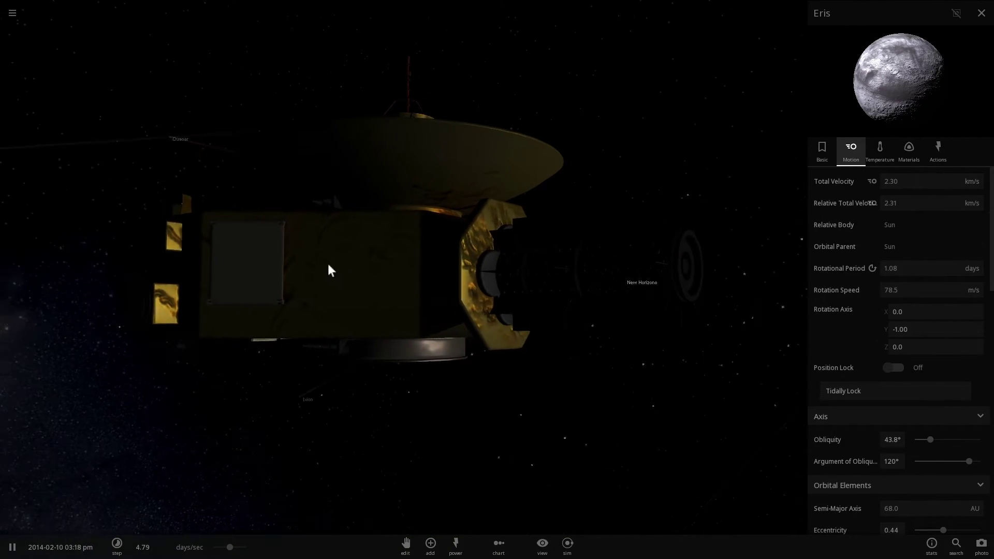
left_click_drag(349, 270, 303, 299)
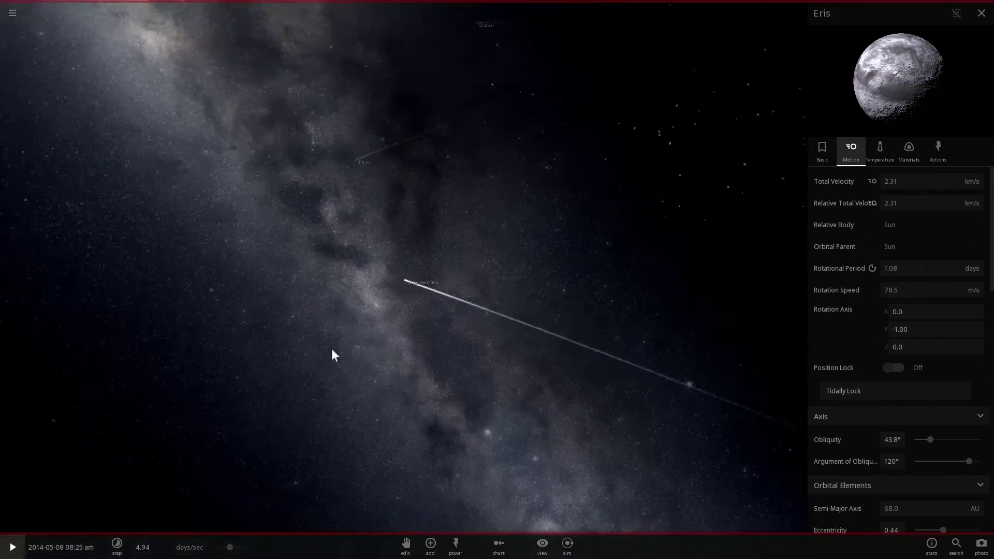
Step: Resume the simulation and raise the time speed while rotating around New Horizons
key("space")
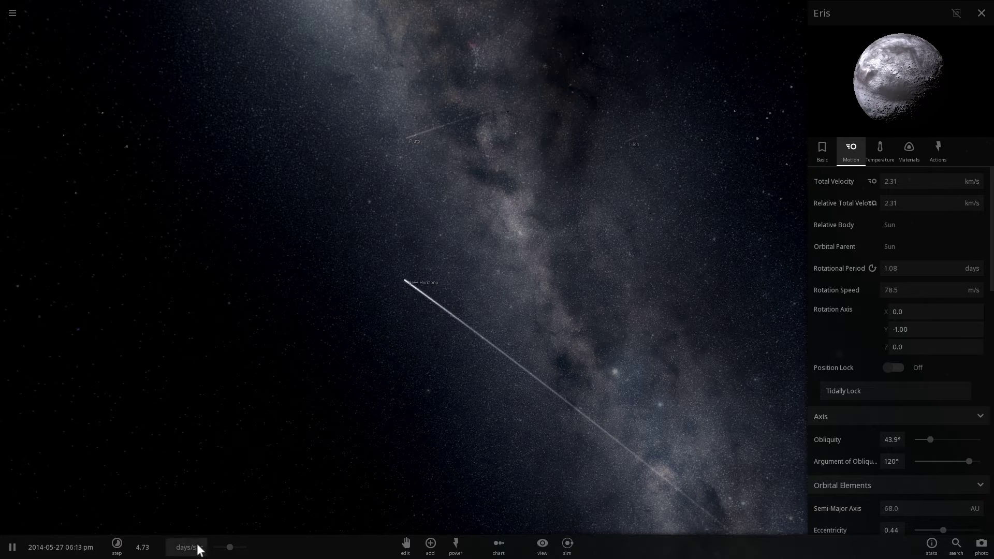
mouse_move(232, 554)
left_click_drag(231, 551, 238, 554)
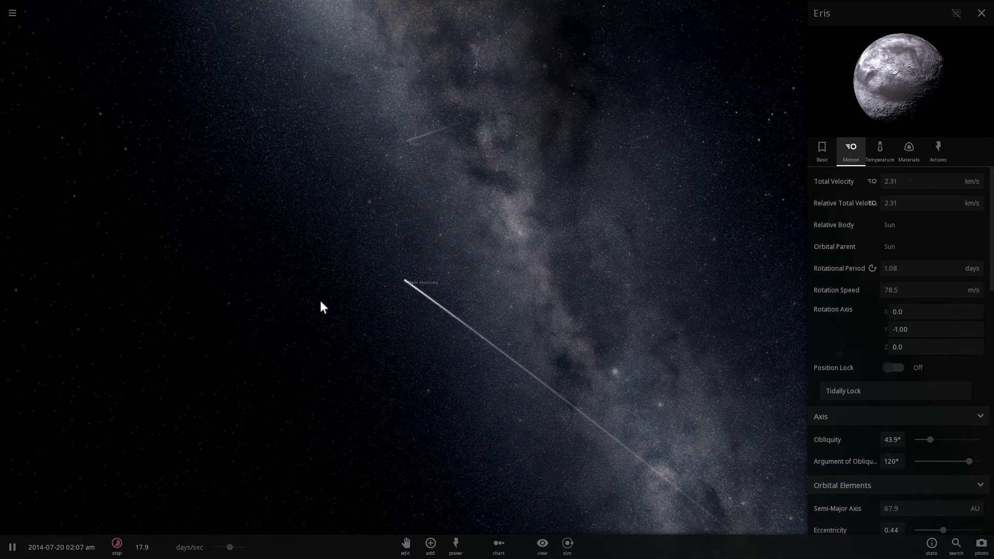
left_click_drag(431, 251, 281, 458)
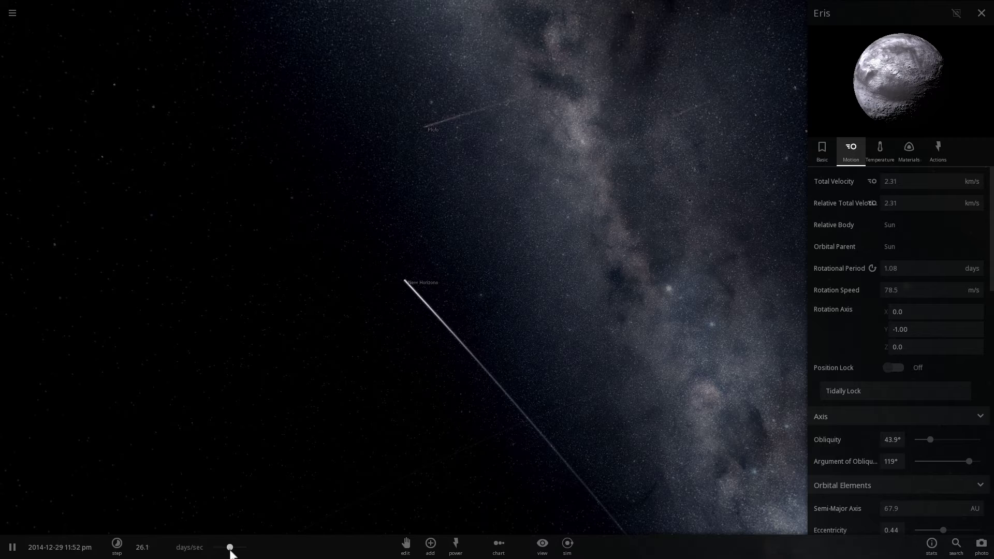
Step: Push time speed up to about 1.2 months/sec and orbit around New Horizons' trail
left_click_drag(230, 550, 232, 551)
left_click_drag(344, 348, 340, 375)
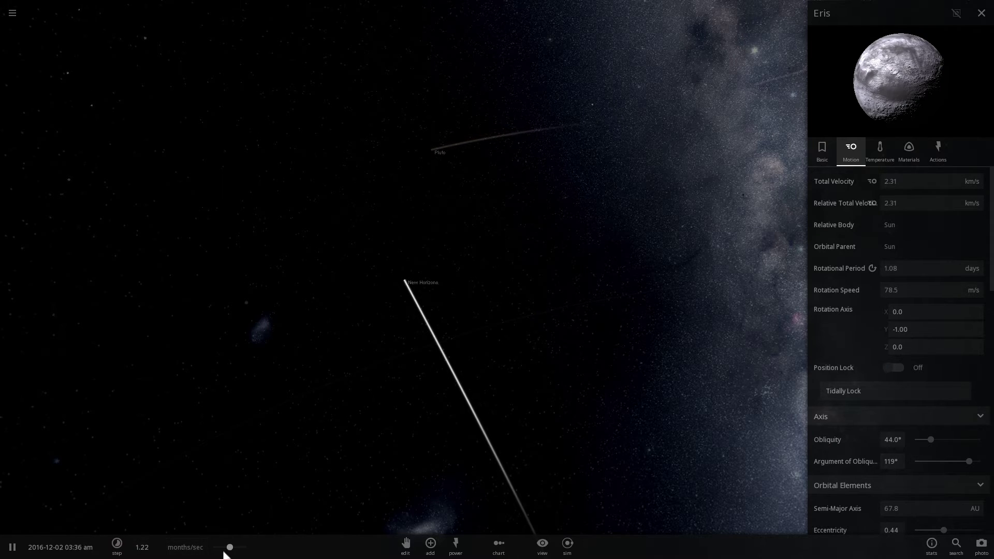
left_click_drag(502, 261, 507, 207)
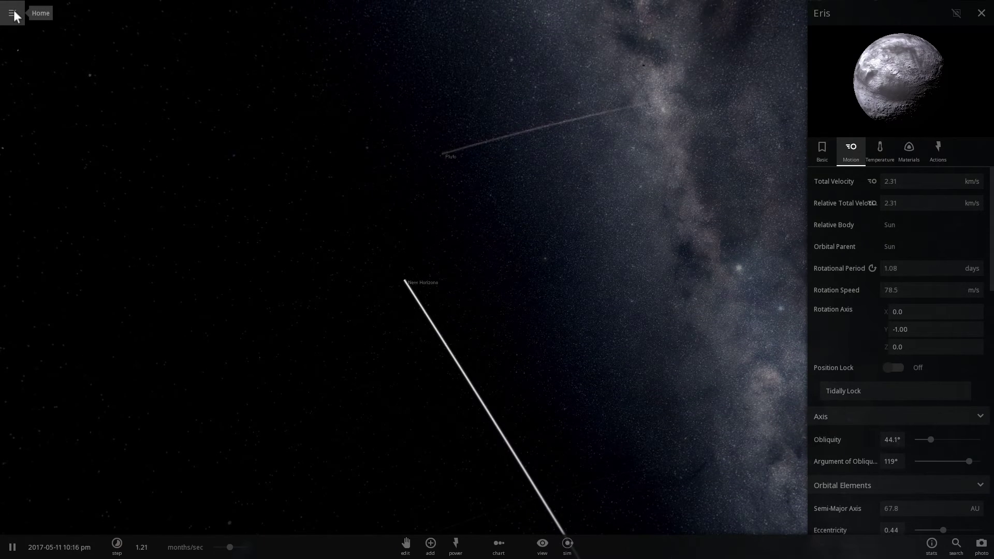
left_click_drag(414, 160, 412, 280)
Step: Focus New Horizons, slow time to about 1.02 mins/sec, and show Charon's properties
double_click(413, 283)
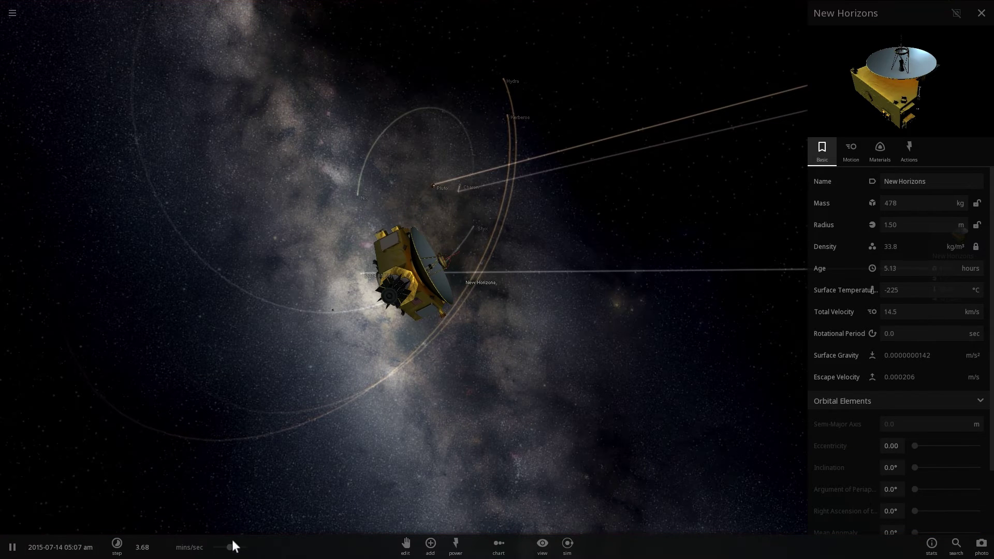
left_click_drag(230, 548, 230, 547)
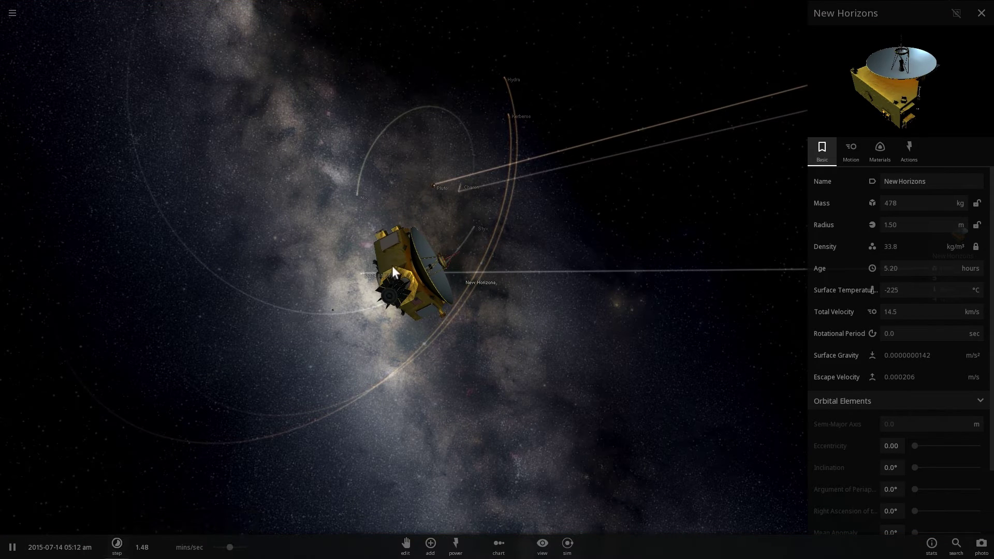
left_click_drag(393, 266, 470, 200)
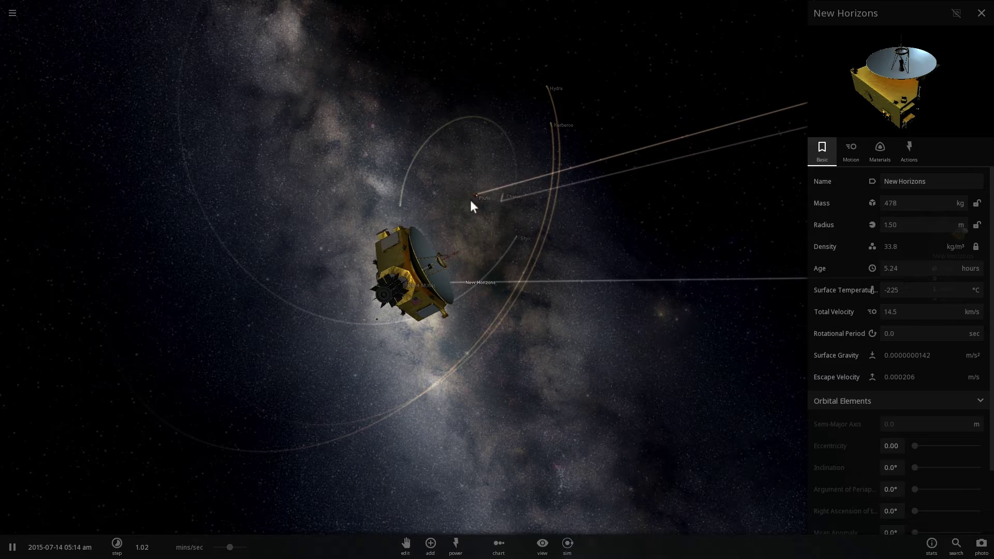
left_click(502, 198)
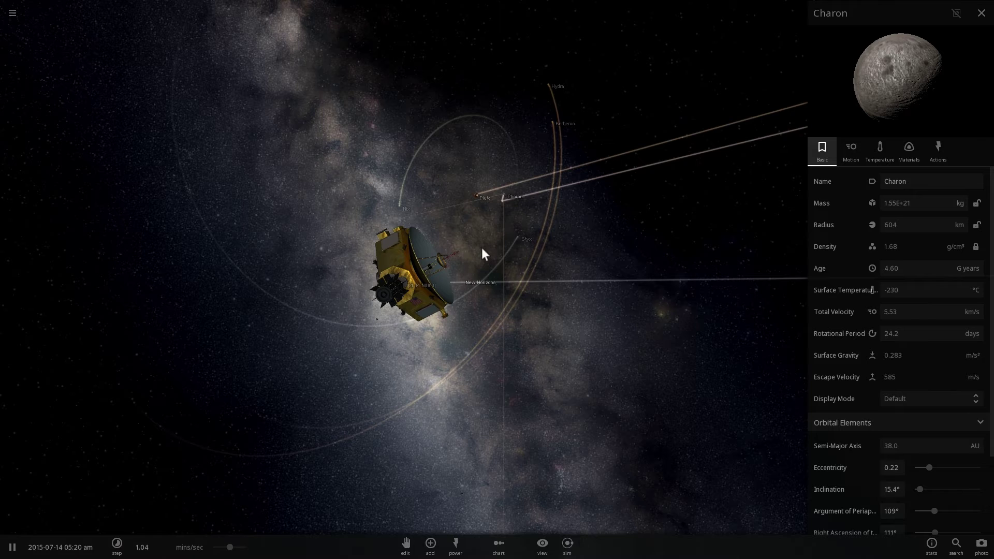
left_click_drag(502, 210, 611, 160)
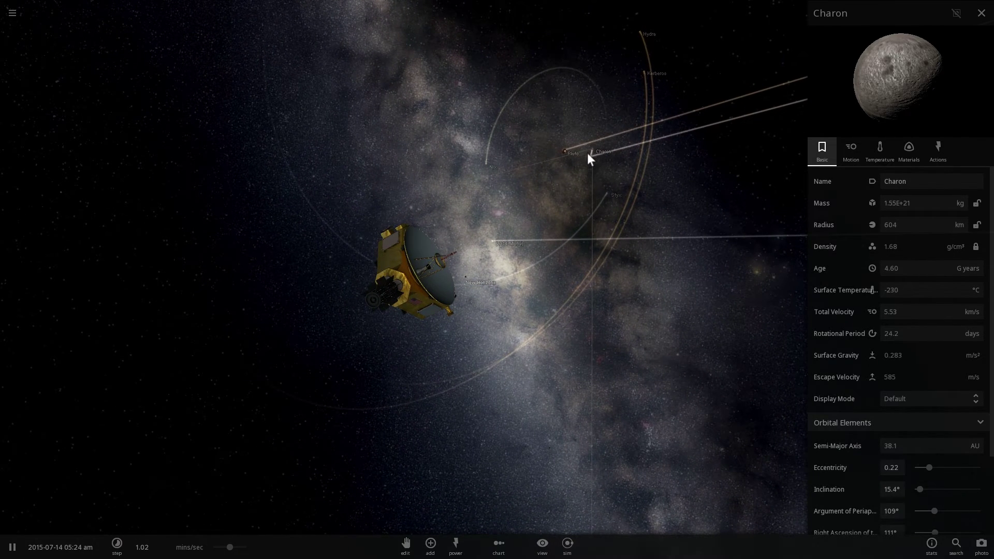
Step: Focus the camera on Pluto and frame its orbit line and moon system
double_click(565, 151)
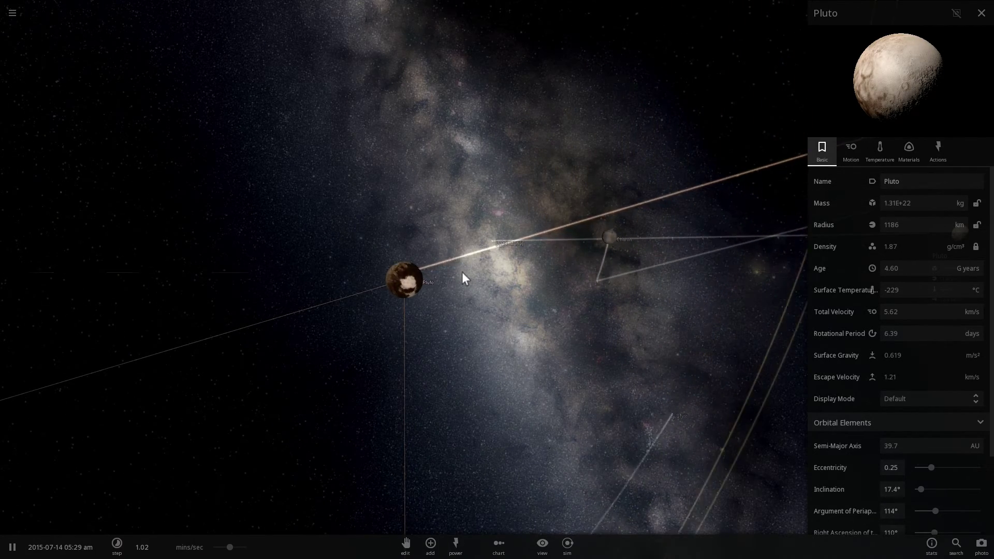
left_click_drag(462, 272, 586, 200)
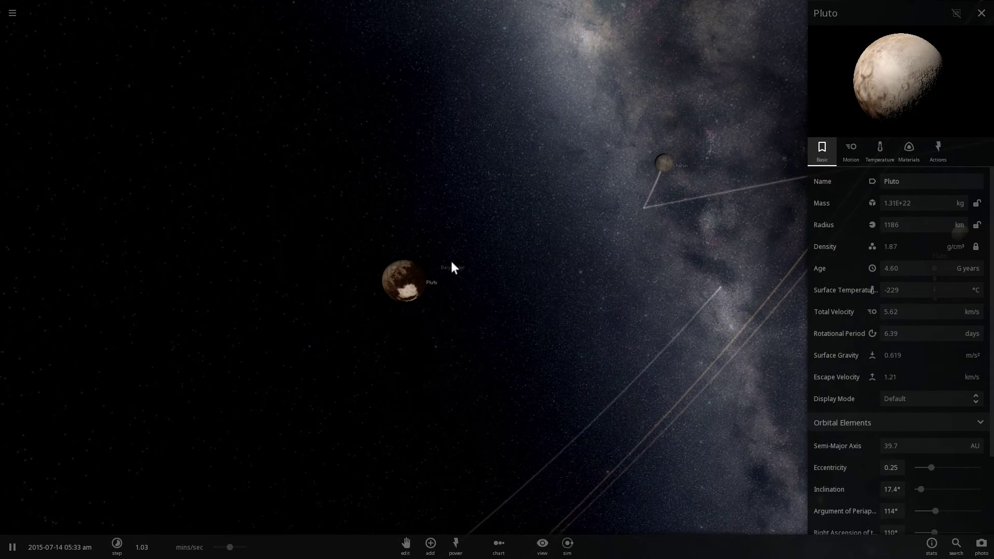
scroll(399, 255, "down", 5)
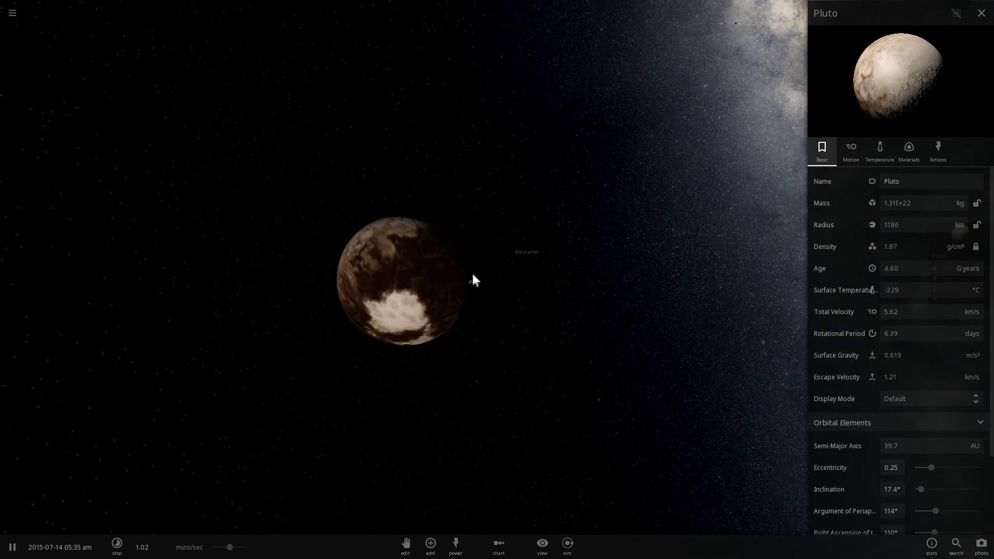
scroll(475, 275, "up", 5)
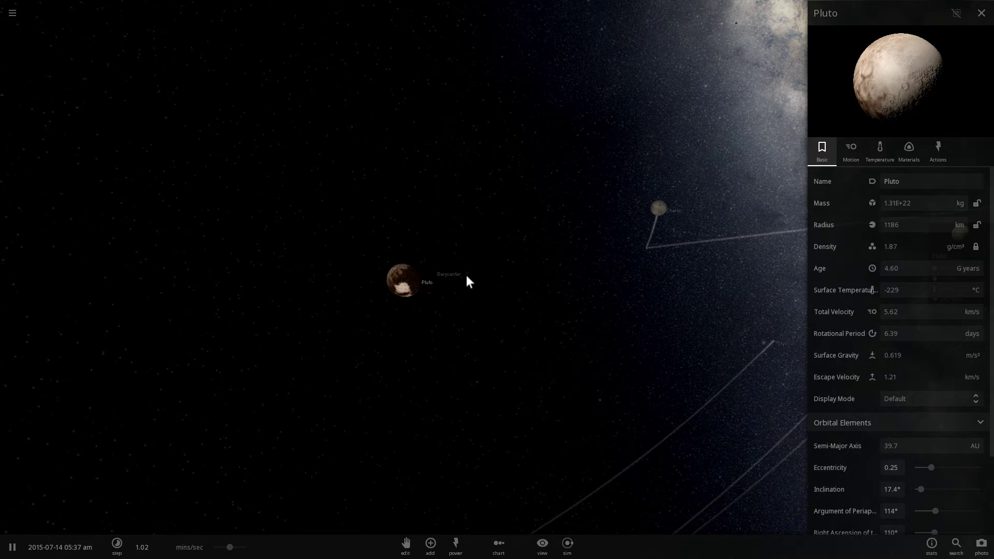
left_click_drag(466, 277, 444, 275)
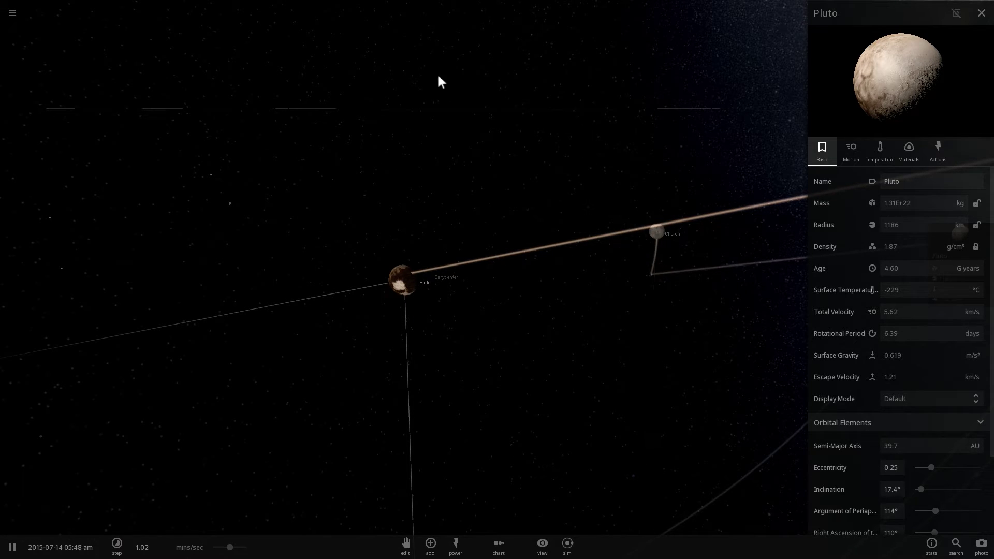
scroll(440, 326, "down", 5)
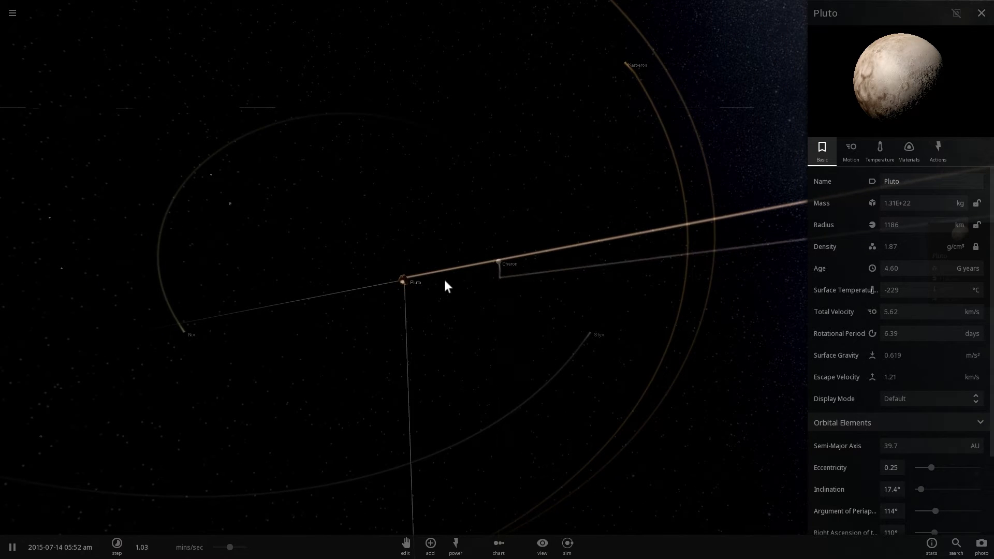
scroll(434, 297, "up", 5)
scroll(446, 292, "down", 5)
Step: Tilt the moon orbits and select Nix, then Styx (mass 6.57E+15 kg, radius 9.90 km)
left_click_drag(335, 311, 211, 333)
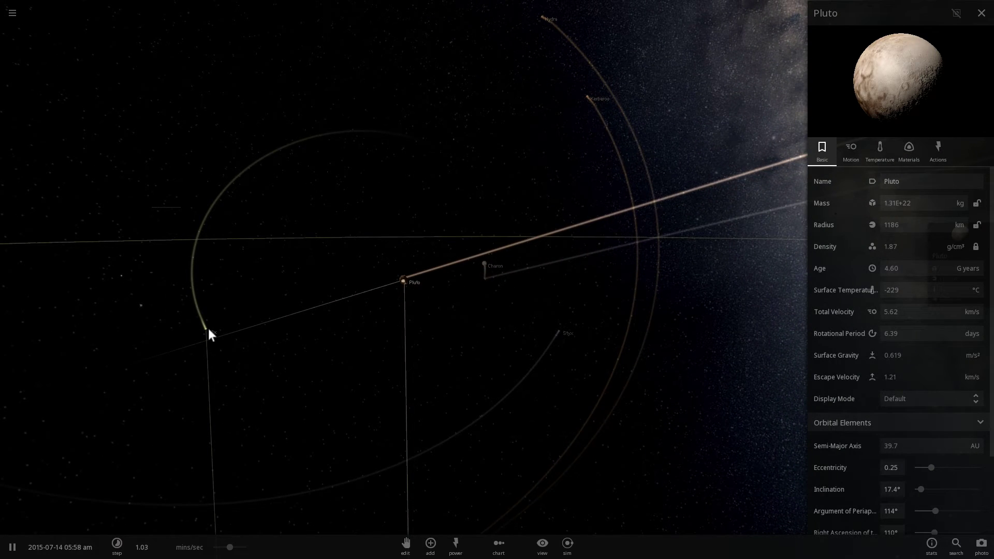
left_click(211, 333)
left_click(563, 332)
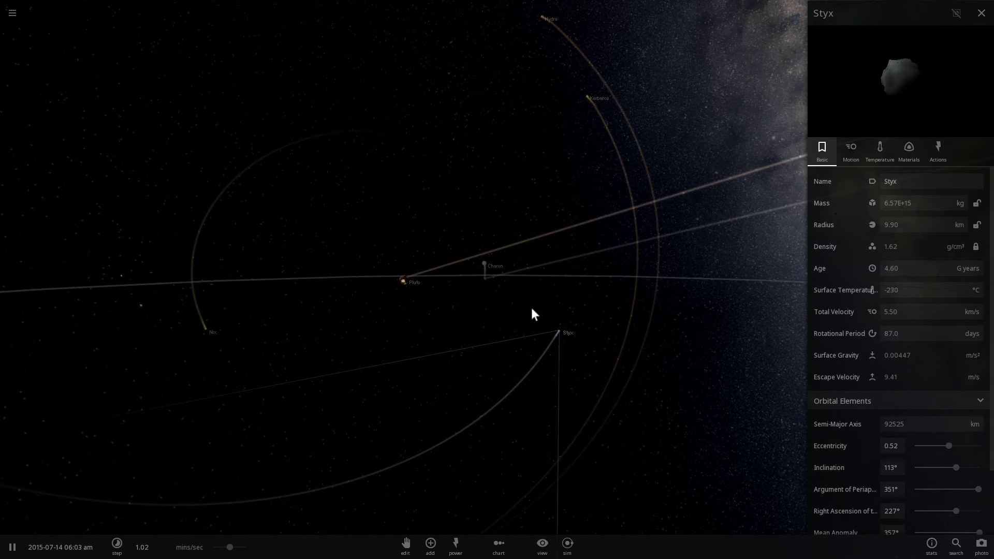
left_click_drag(537, 288, 541, 286)
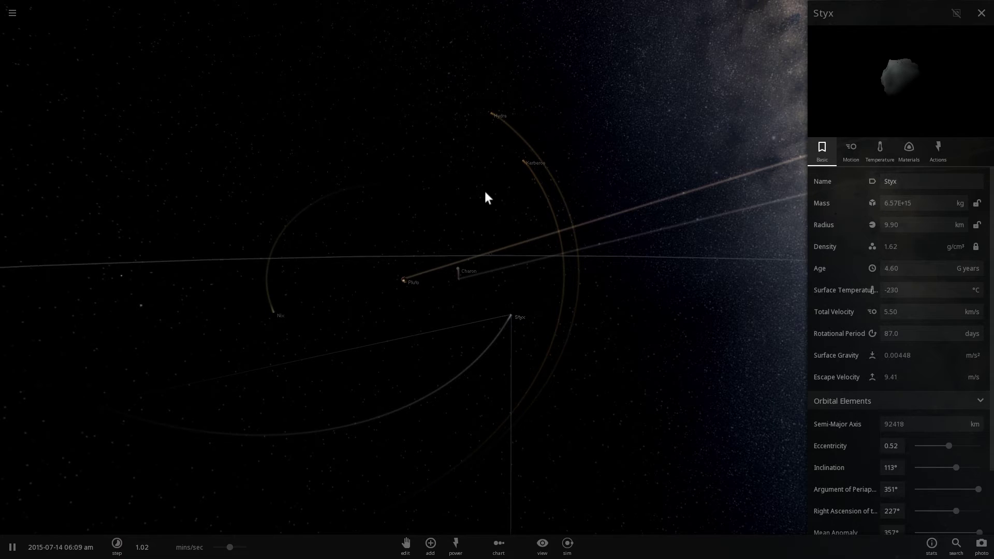
scroll(473, 282, "down", 5)
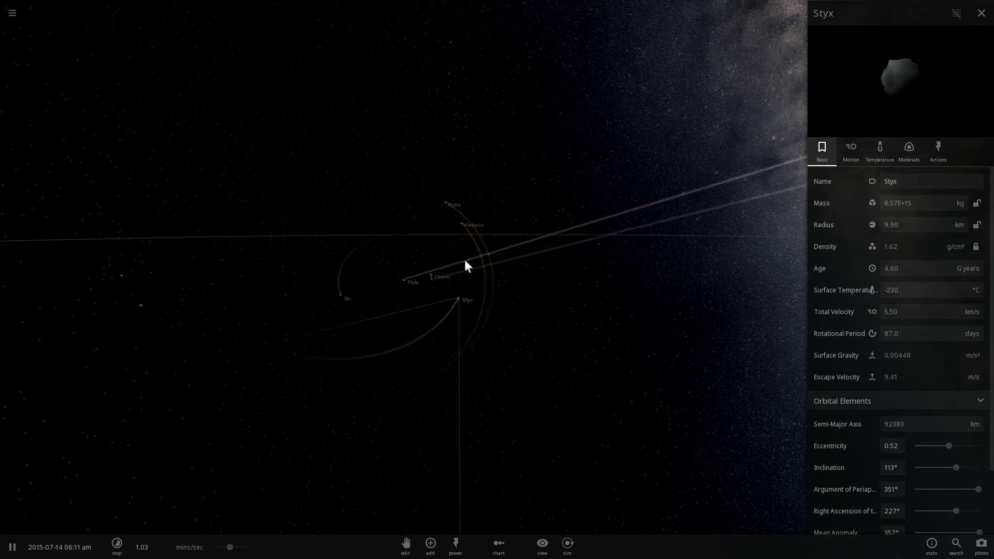
Step: Show Kerberos, then Hydra, then fly to New Horizons to display its properties (14.5 km/s)
left_click(465, 220)
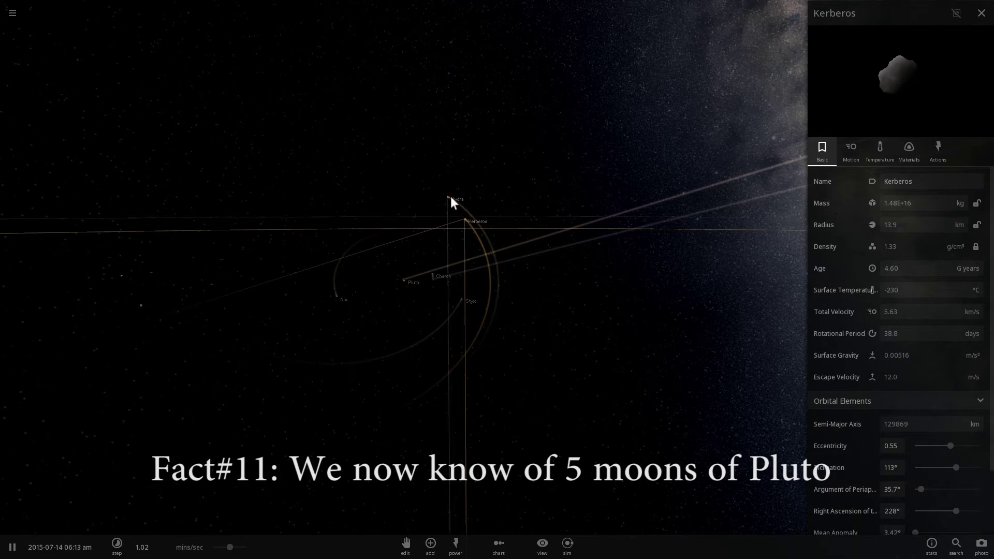
left_click(450, 199)
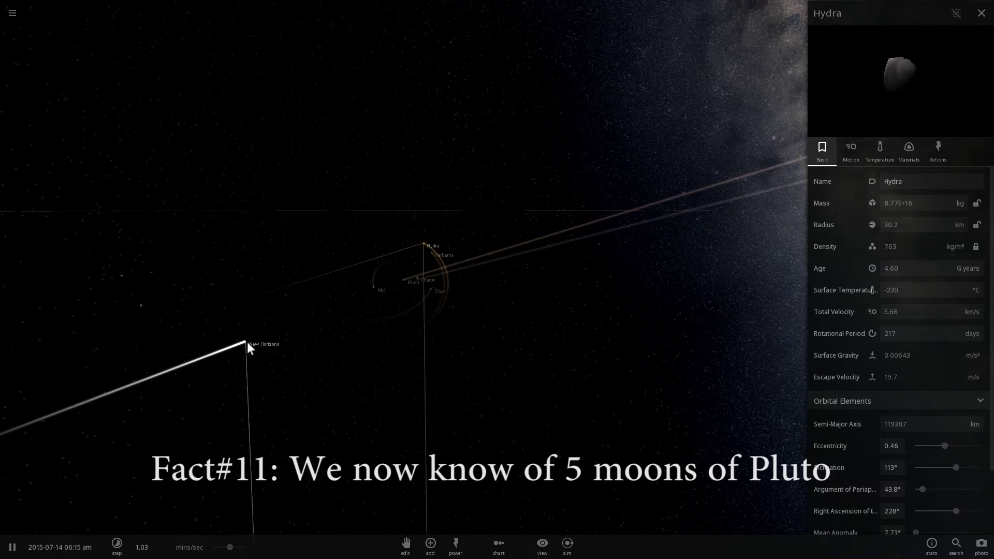
left_click(249, 343)
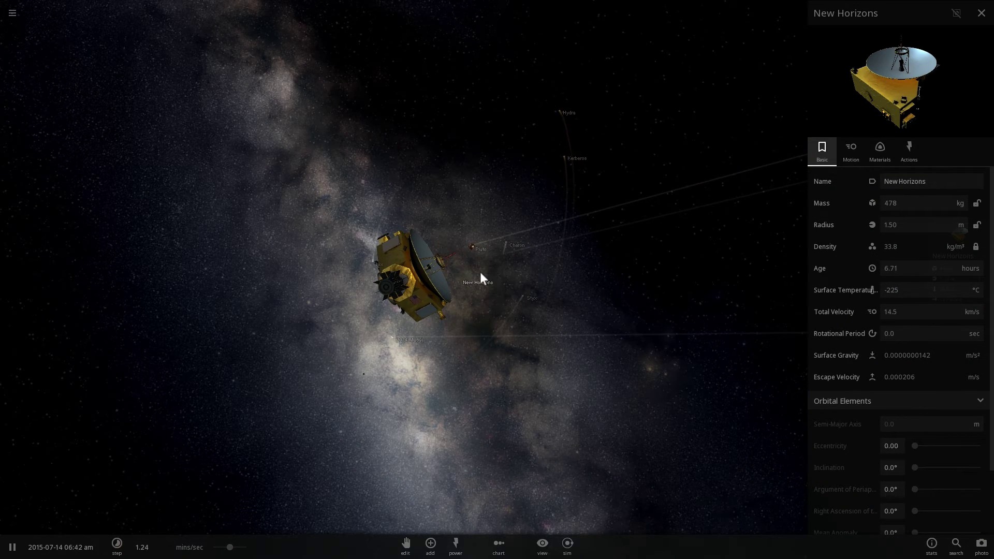
Step: Orbit the camera around New Horizons, bringing Pluto and Charon closer into view
left_click_drag(474, 275, 433, 281)
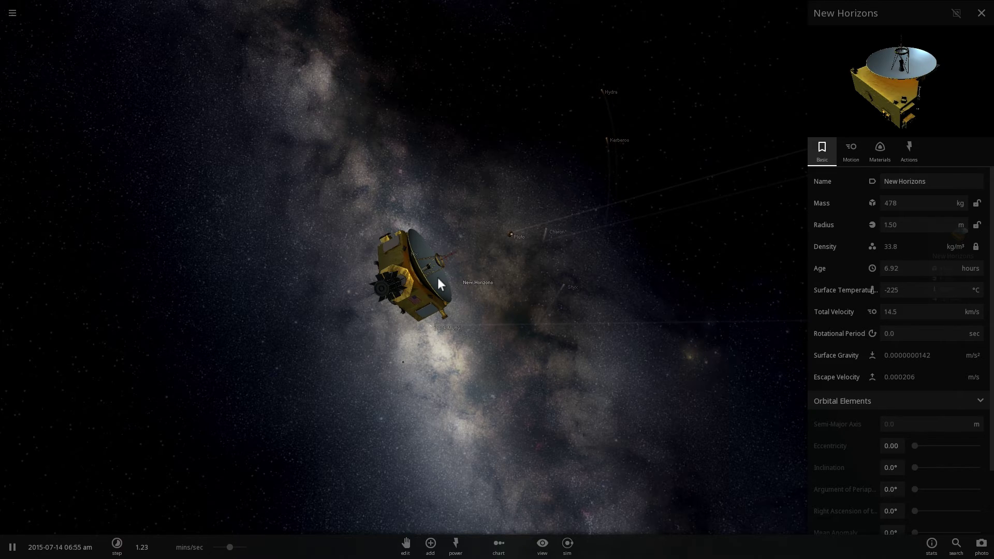
left_click_drag(436, 287, 382, 397)
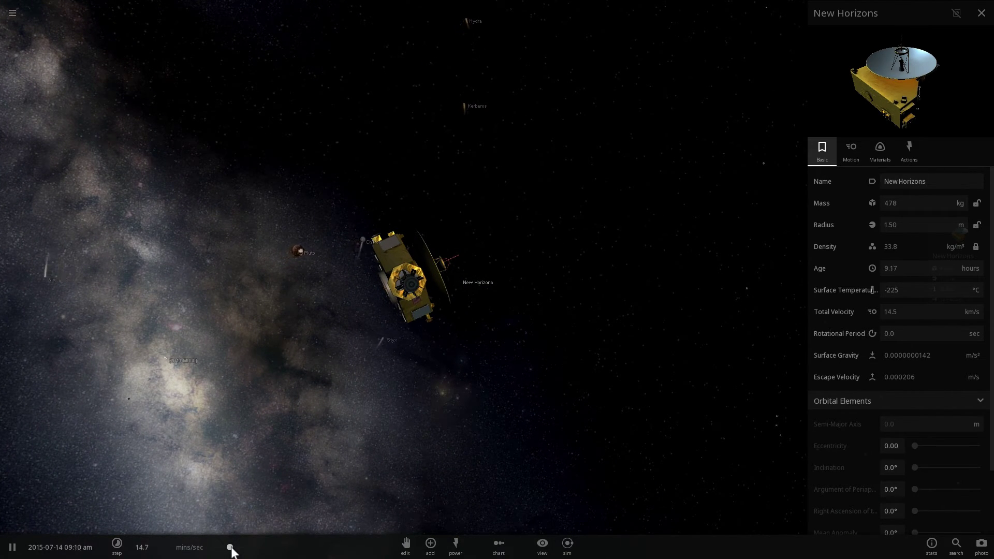
mouse_move(229, 551)
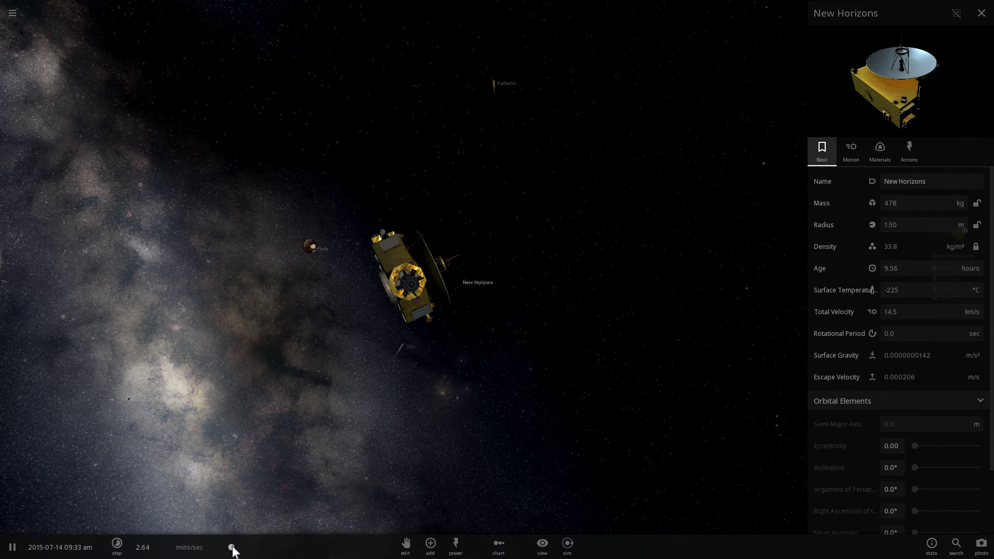
left_click_drag(315, 320, 353, 216)
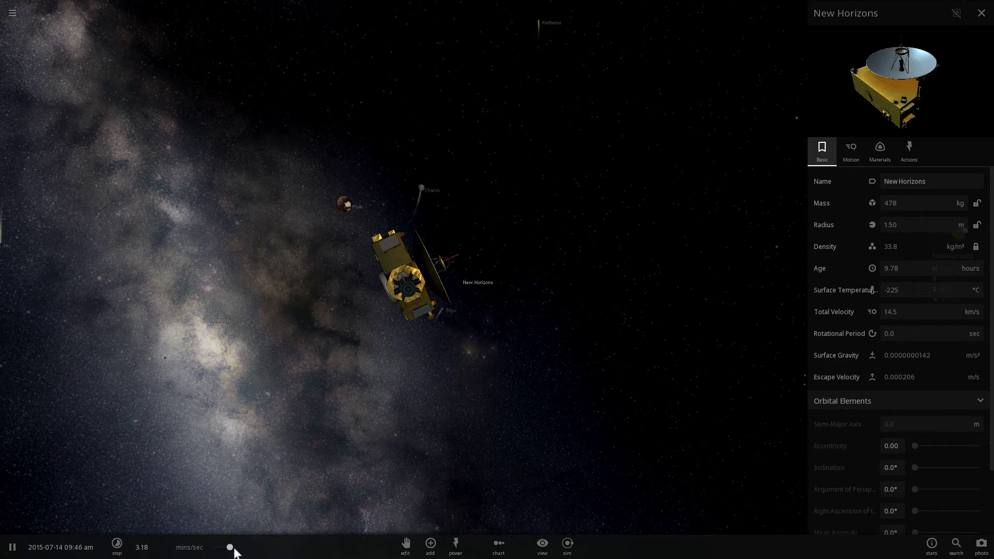
mouse_move(226, 549)
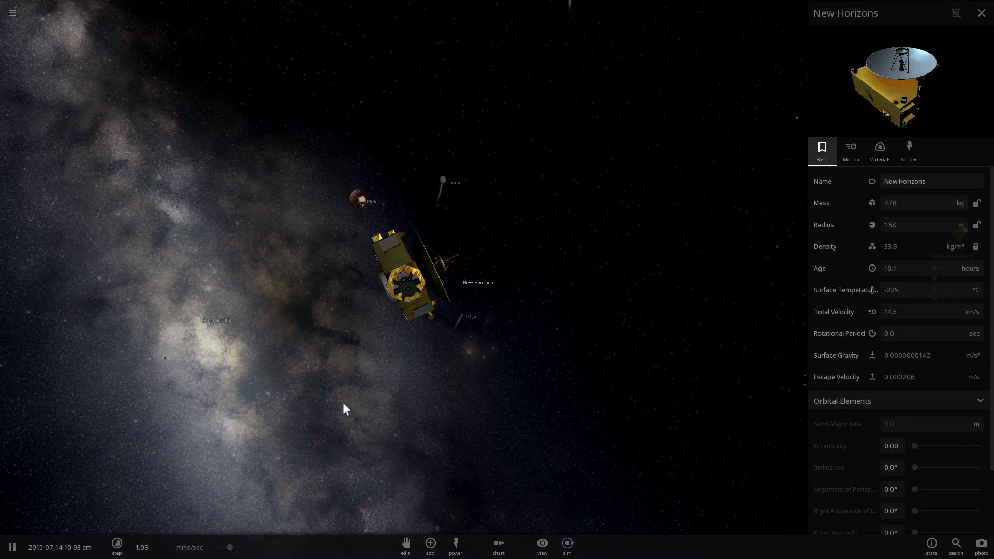
left_click_drag(344, 408, 364, 371)
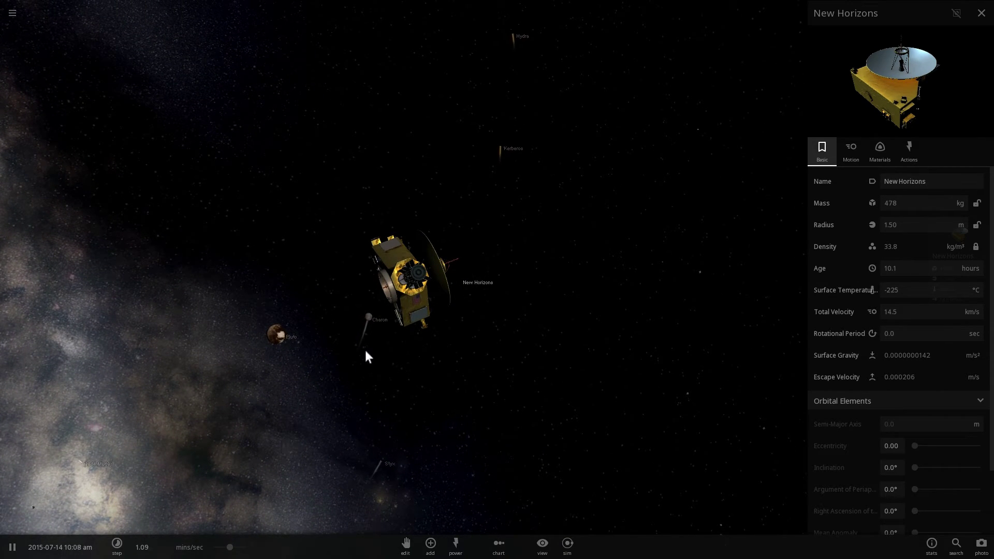
left_click_drag(416, 299, 405, 282)
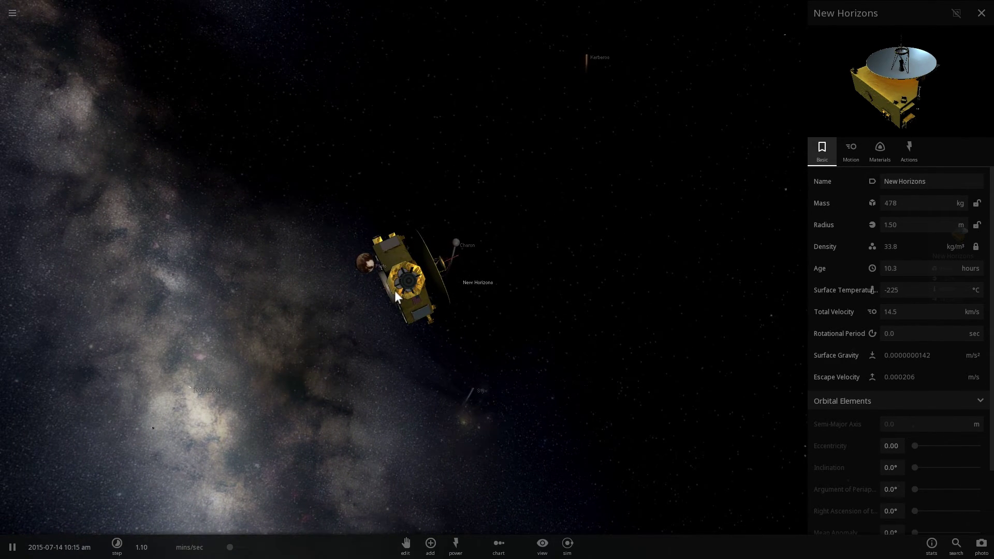
mouse_move(395, 290)
left_mouse_down()
mouse_move(378, 299)
mouse_move(415, 300)
mouse_move(403, 290)
left_mouse_up()
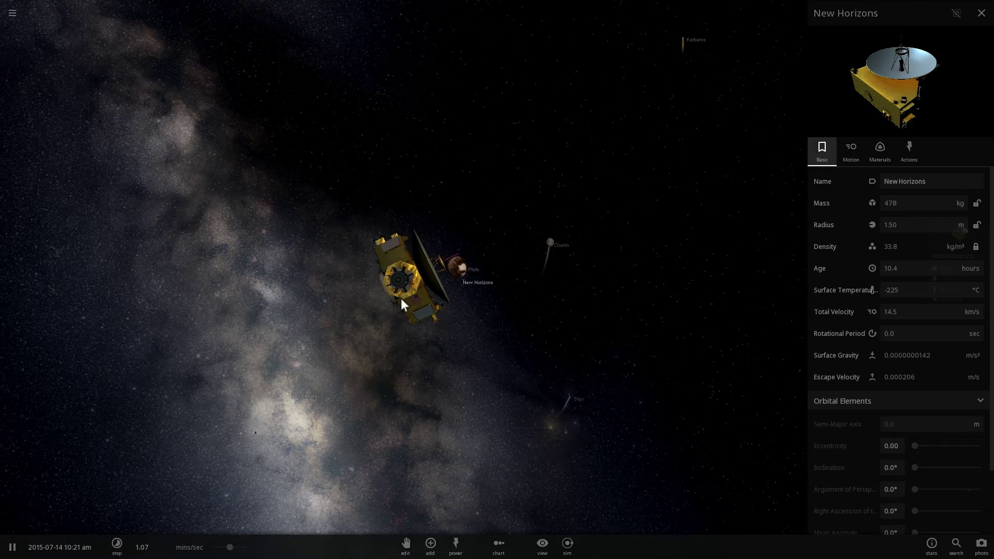
left_click_drag(402, 306, 387, 325)
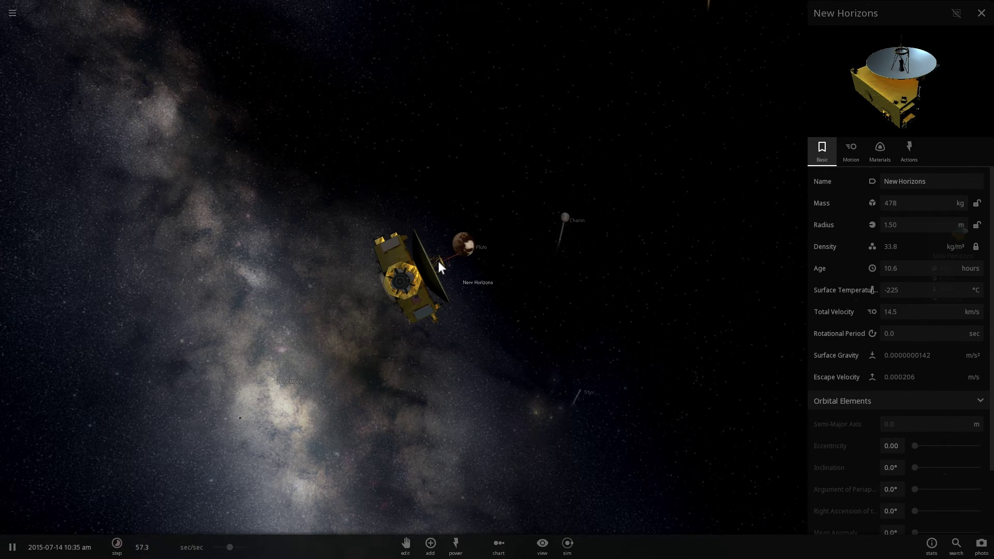
Step: Swing Pluto up-left and frame New Horizons passing in front of Pluto at 11:40 am
left_click_drag(439, 262, 430, 290)
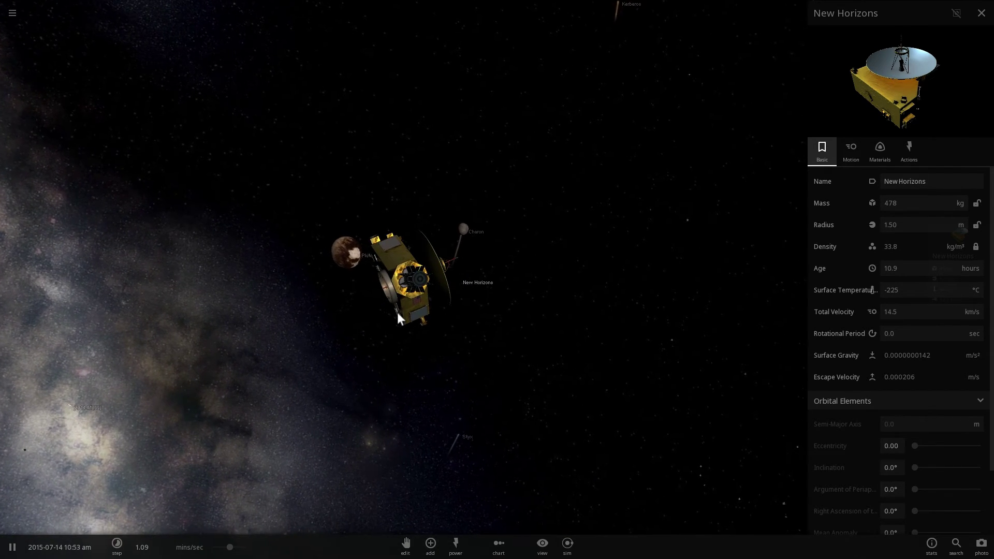
scroll(397, 312, "up", 5)
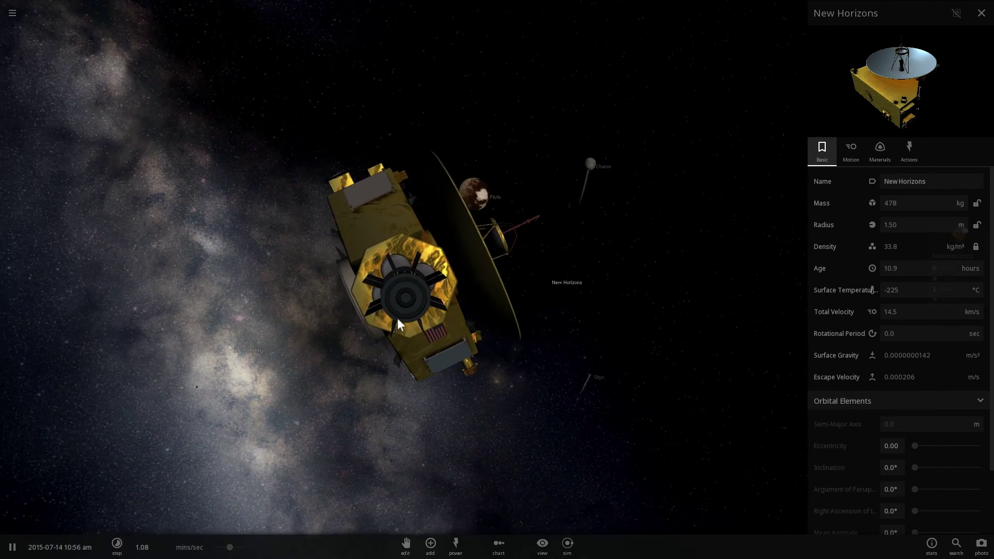
scroll(397, 323, "down", 3)
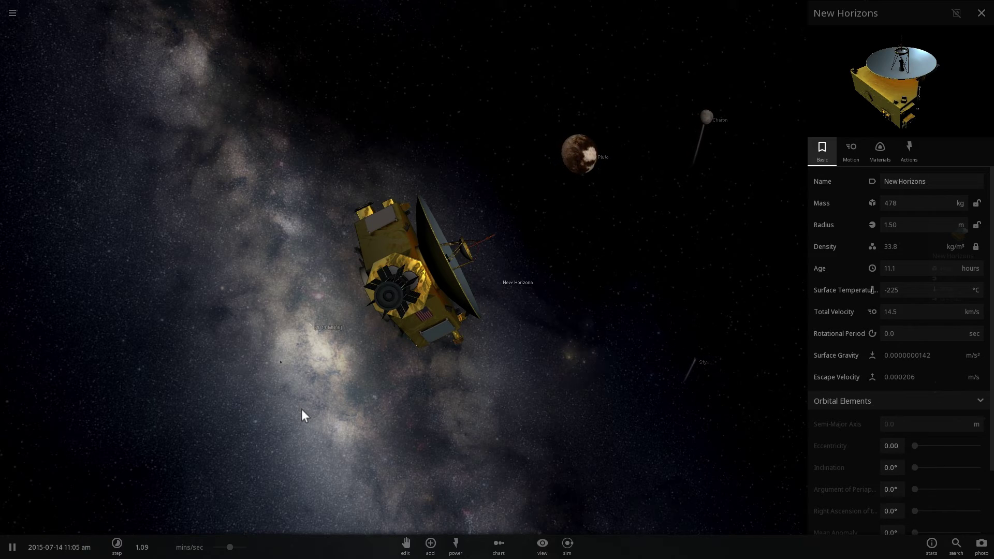
left_click_drag(510, 253, 550, 160)
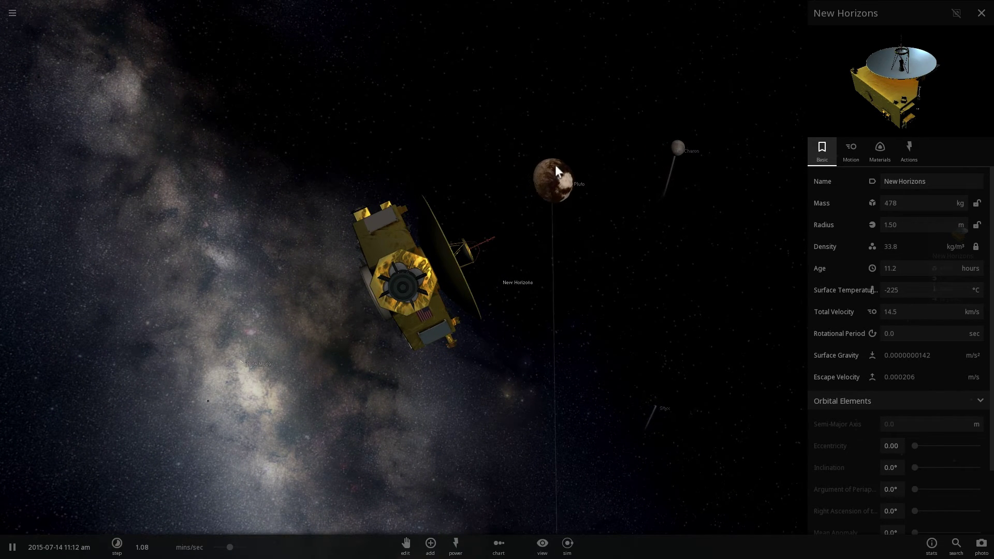
left_click_drag(555, 192, 539, 228)
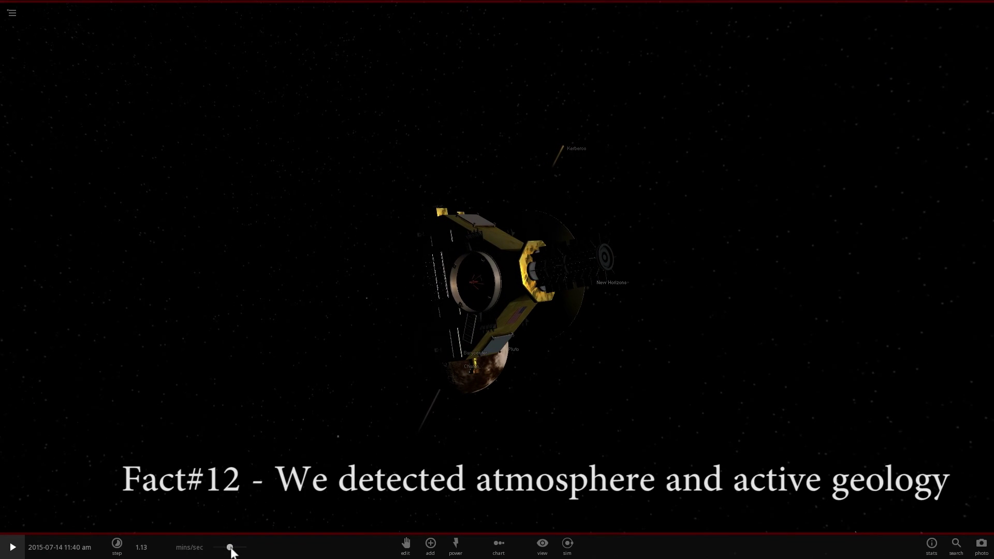
Step: Resume the flyby at about 4.5 sec/sec with Pluto swung above New Horizons
left_click_drag(230, 548, 222, 548)
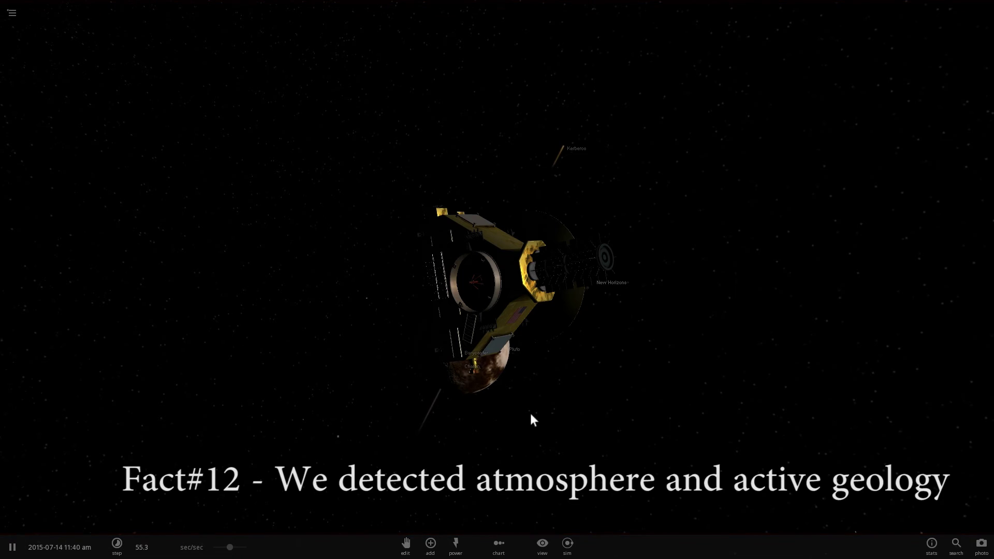
left_click_drag(531, 415, 527, 212)
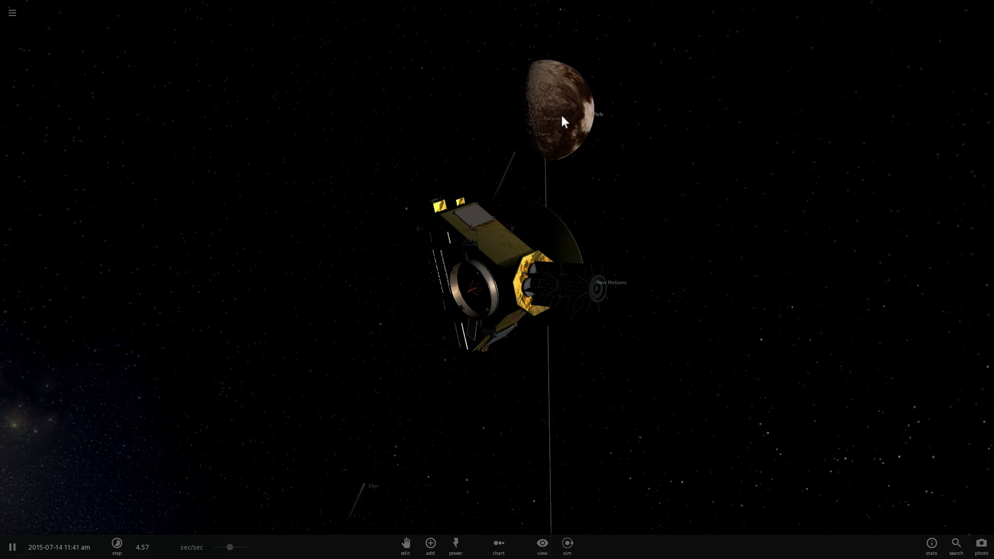
mouse_move(561, 115)
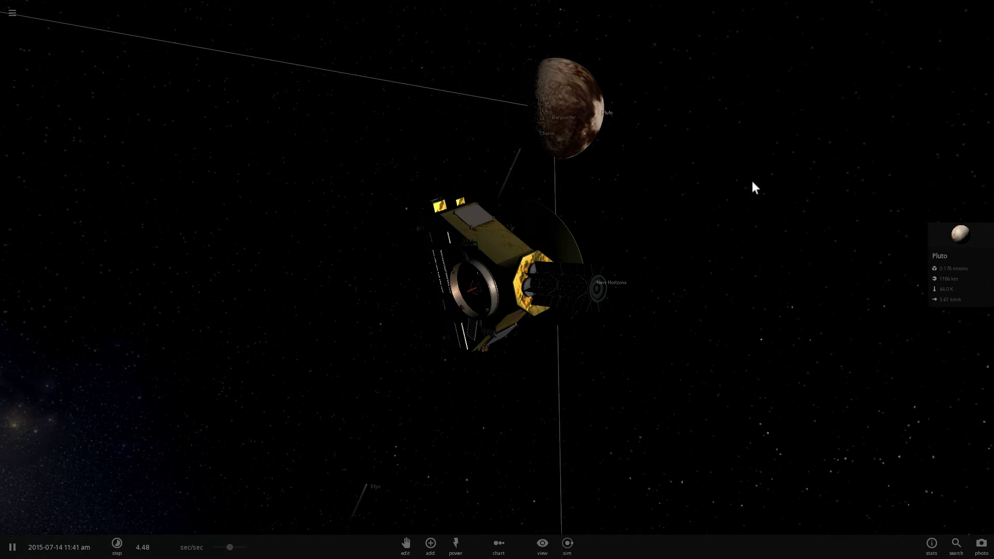
Step: Open Pluto's full properties and swing the view so Pluto sits beside the spacecraft
left_click(953, 239)
left_click_drag(912, 106, 899, 79)
left_click_drag(581, 223, 487, 228)
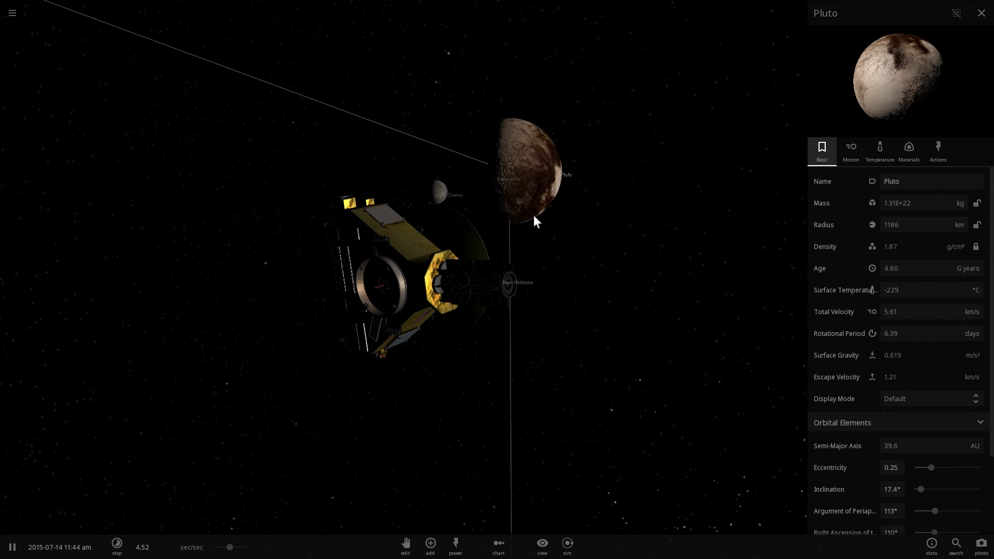
left_click_drag(533, 216, 500, 200)
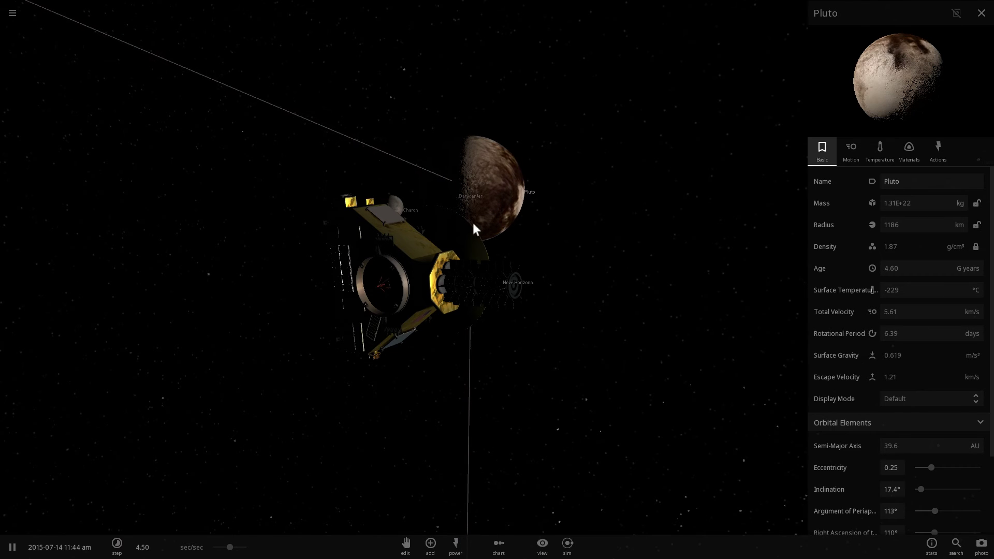
left_click_drag(456, 252, 442, 282)
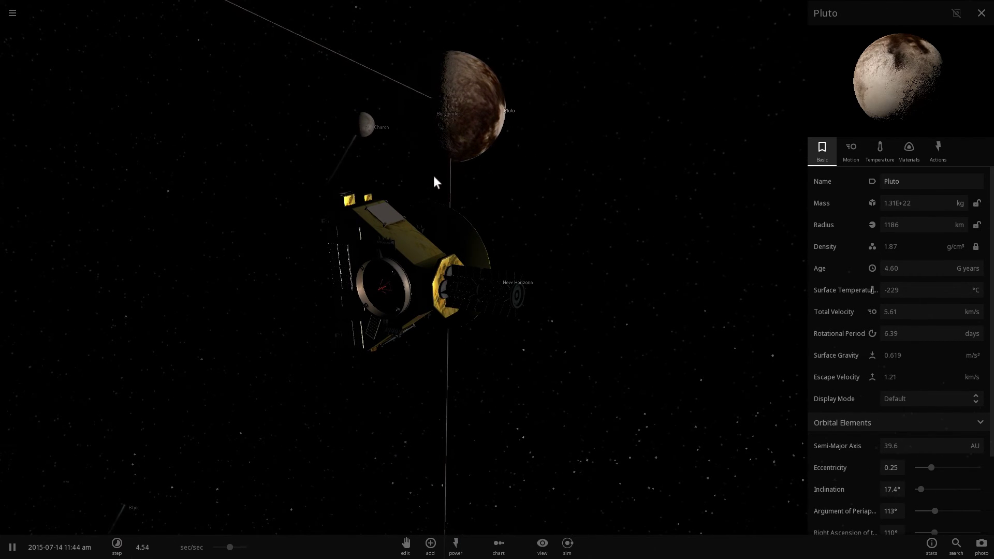
Step: Show Pluto's Motion properties (5.61 km/s) and raise time speed to about 38 sec/sec
mouse_move(232, 553)
scroll(233, 551, "up", 5)
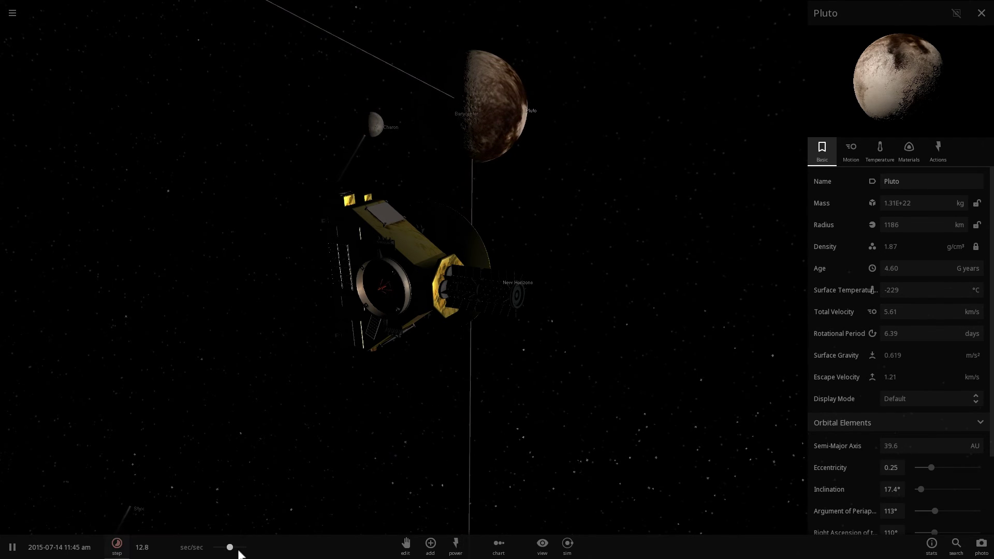
key("space")
left_click(851, 152)
key("space")
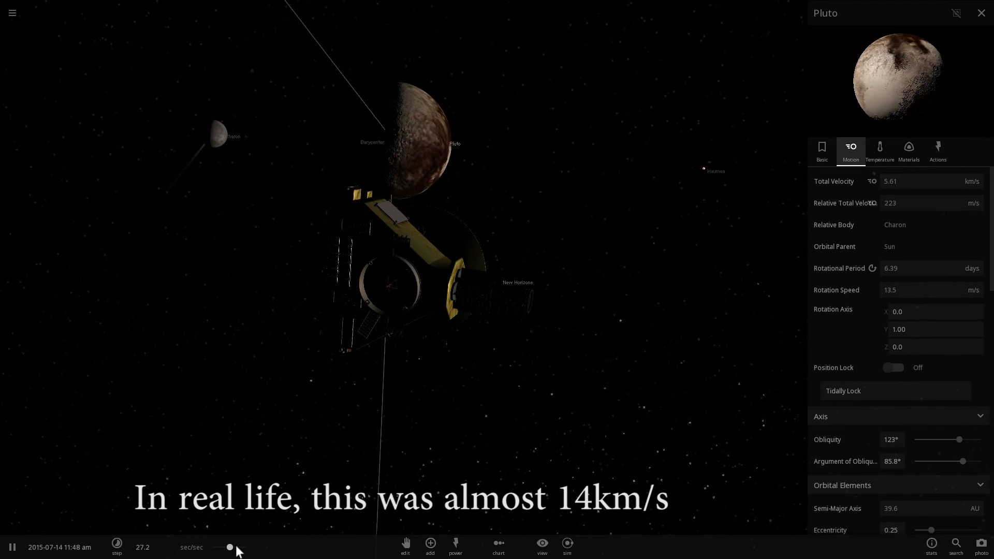
left_click_drag(232, 547, 247, 549)
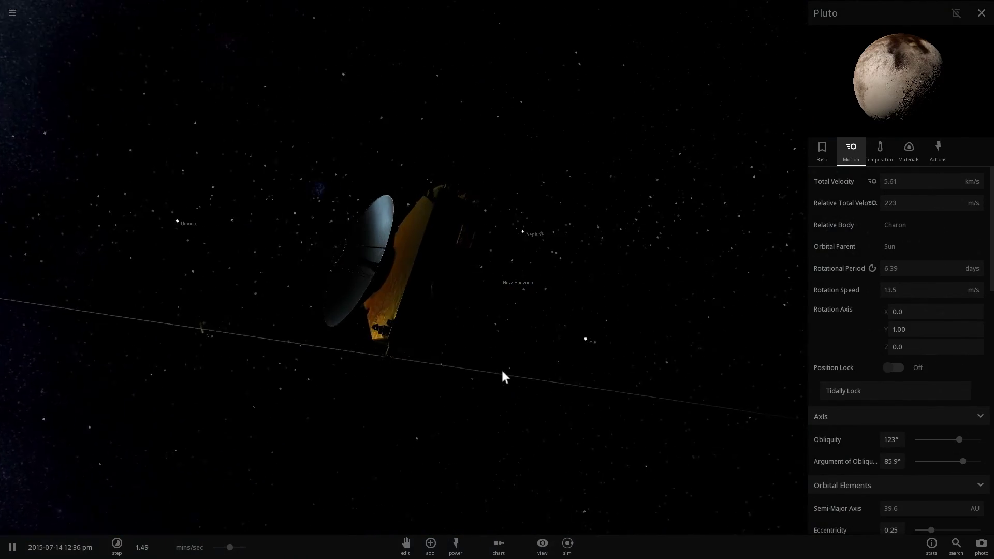
Step: Orbit toward the Milky Way, raise time to 38.1 mins/sec, and pull back from Pluto to the outer planets
left_click_drag(503, 375, 610, 362)
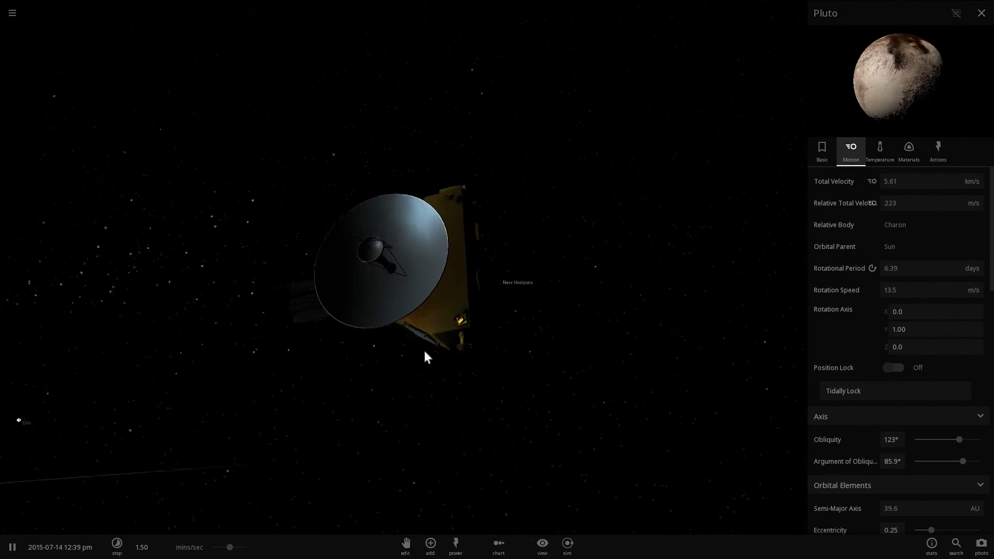
left_click_drag(415, 358, 399, 274)
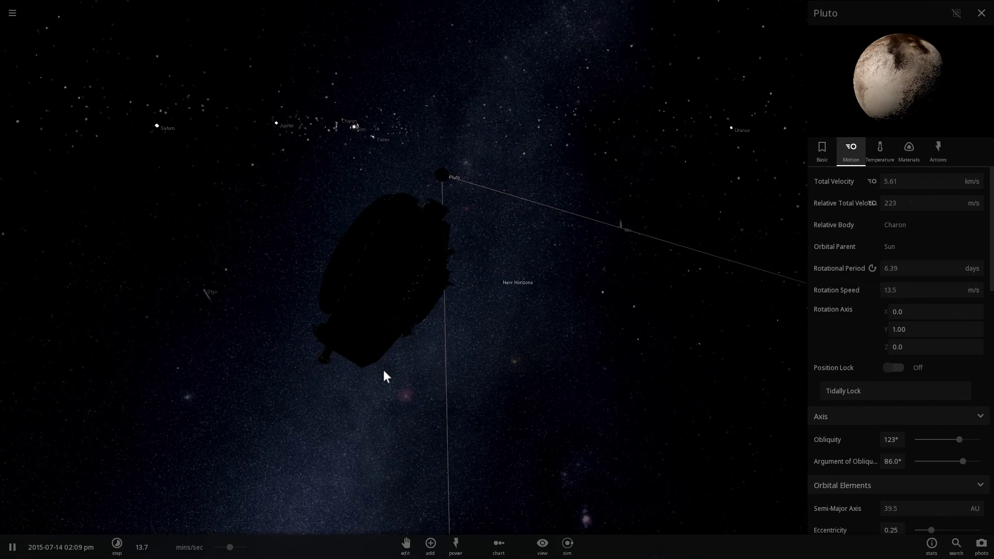
left_click_drag(231, 549, 238, 550)
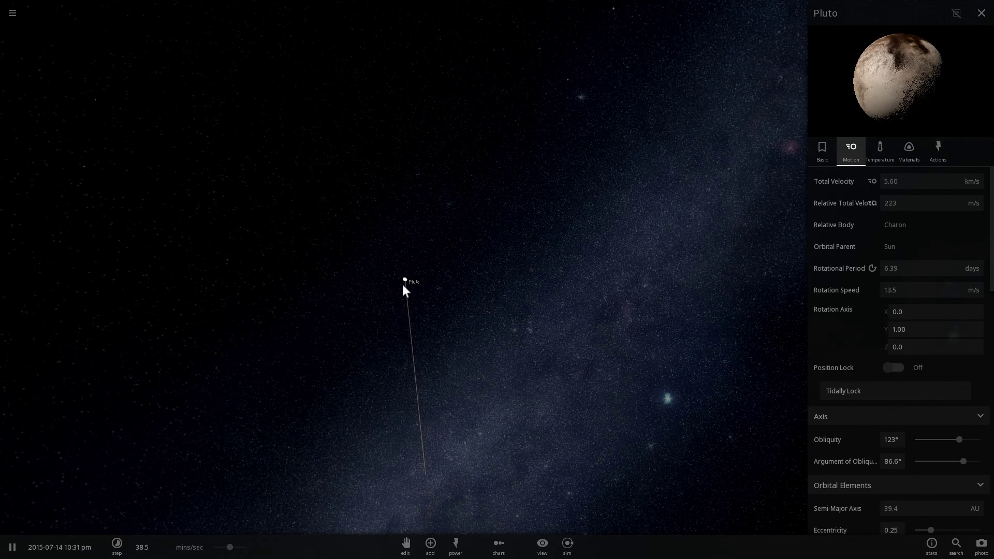
scroll(406, 283, "down", 5)
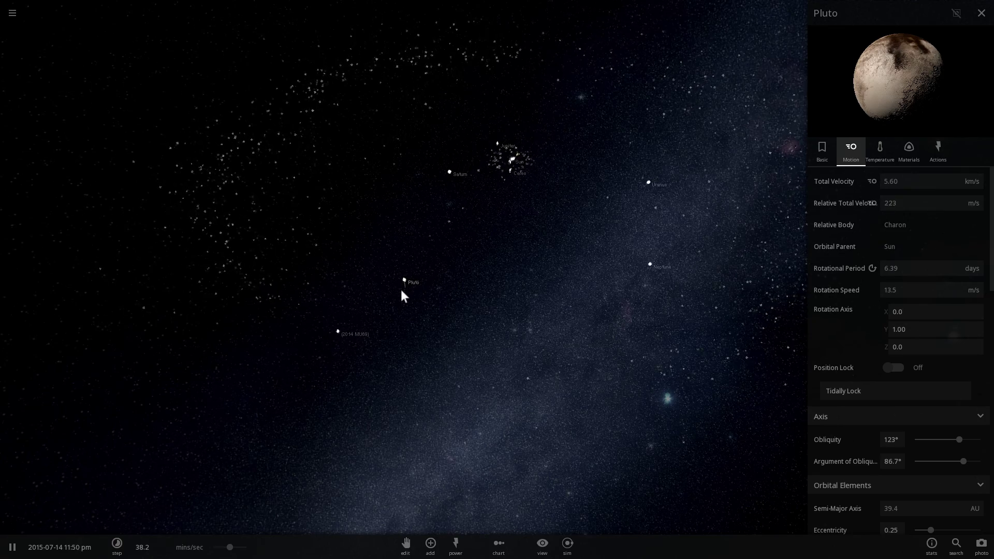
left_click_drag(401, 290, 390, 351)
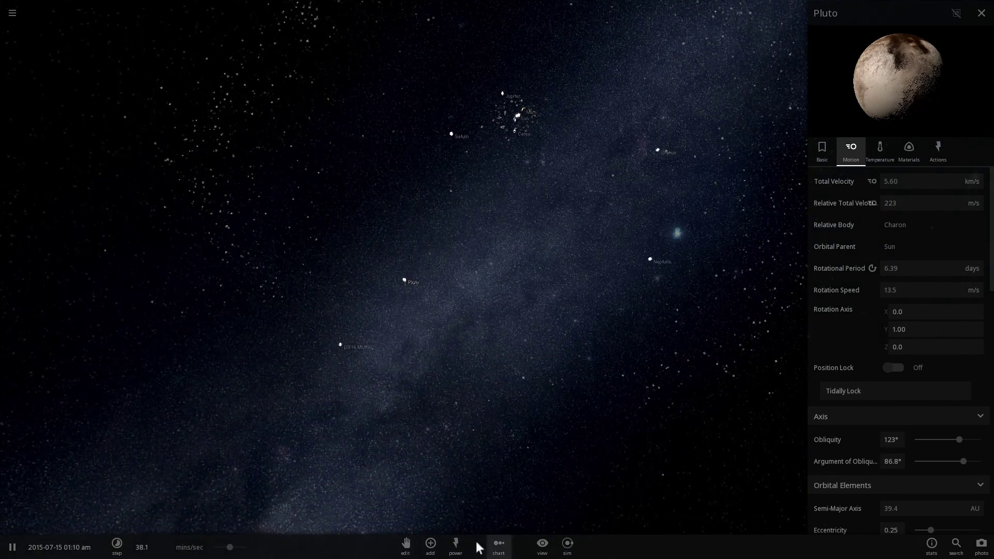
Step: Turn on orbit paths for all bodies and turn off motion trails in the view settings
left_click(543, 550)
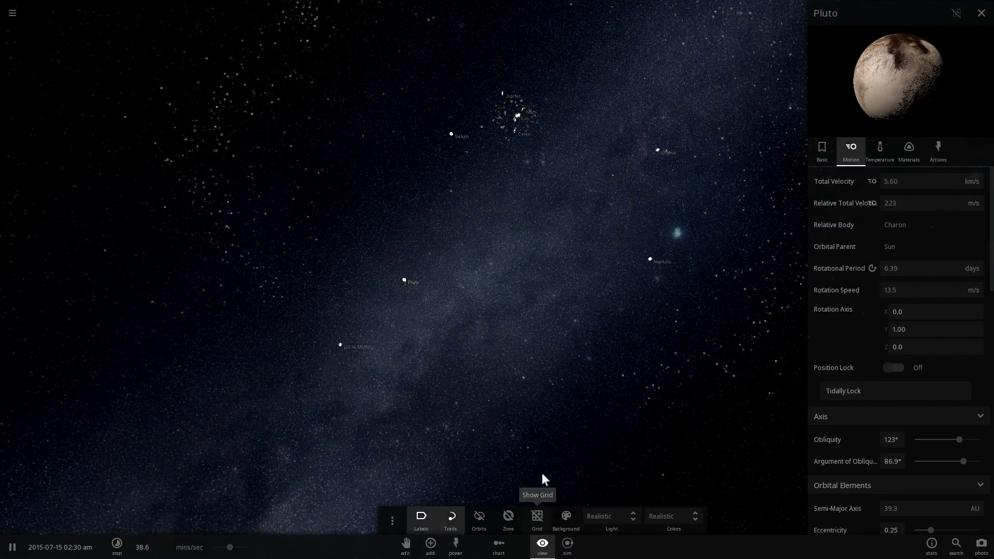
left_click_drag(536, 428, 567, 469)
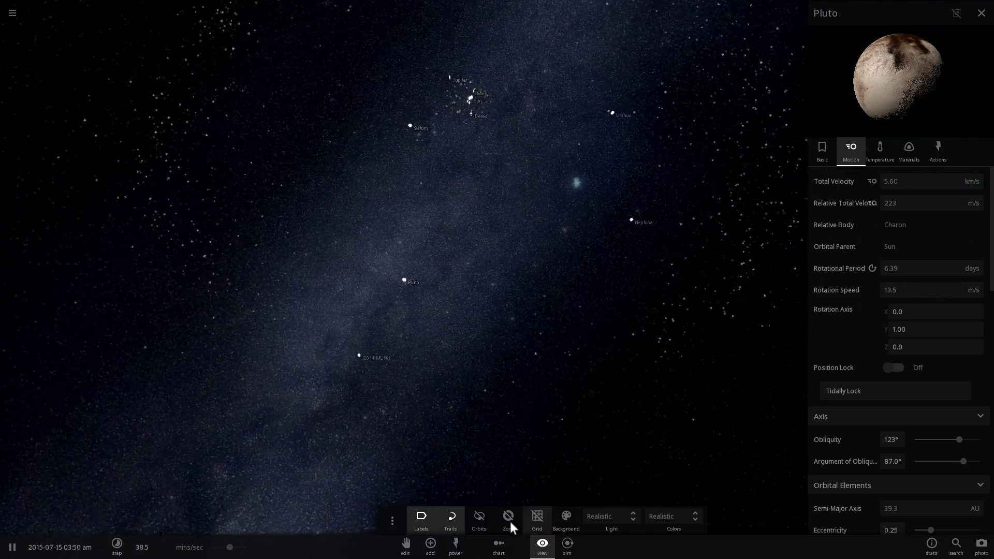
left_click(481, 520)
left_click(451, 518)
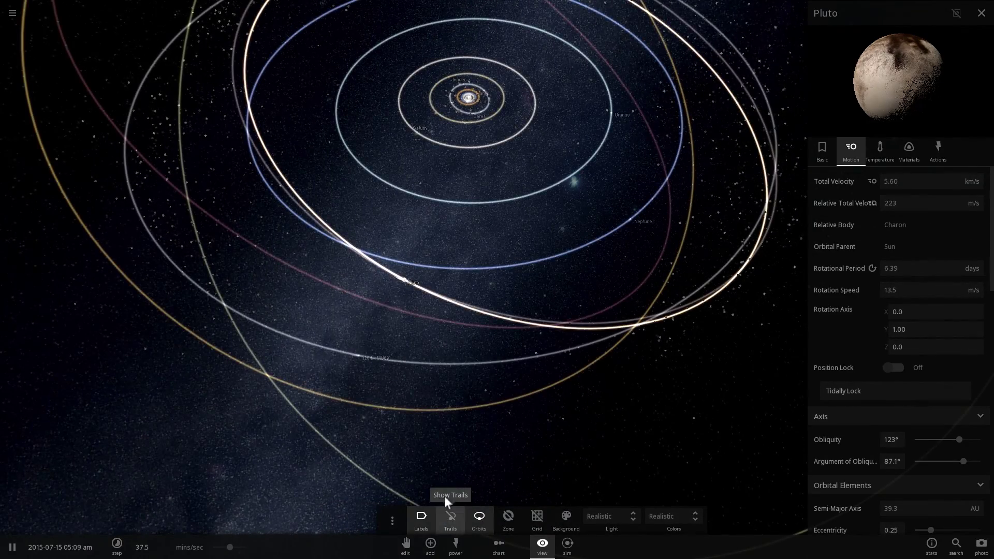
Step: Rotate the view around Pluto and select 2014 MU69 to show its orbit, adjusting the zoom
left_click_drag(469, 422, 558, 437)
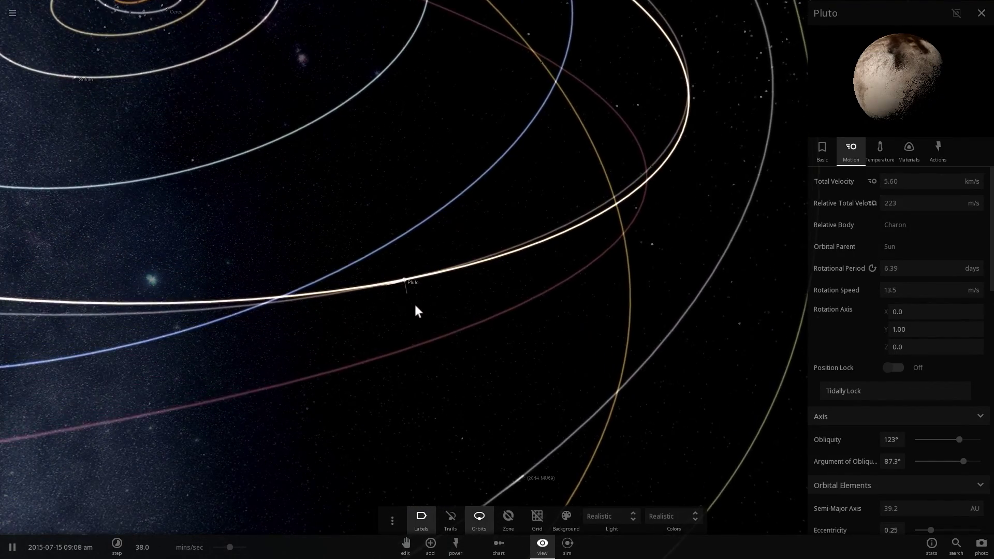
left_click_drag(415, 305, 348, 353)
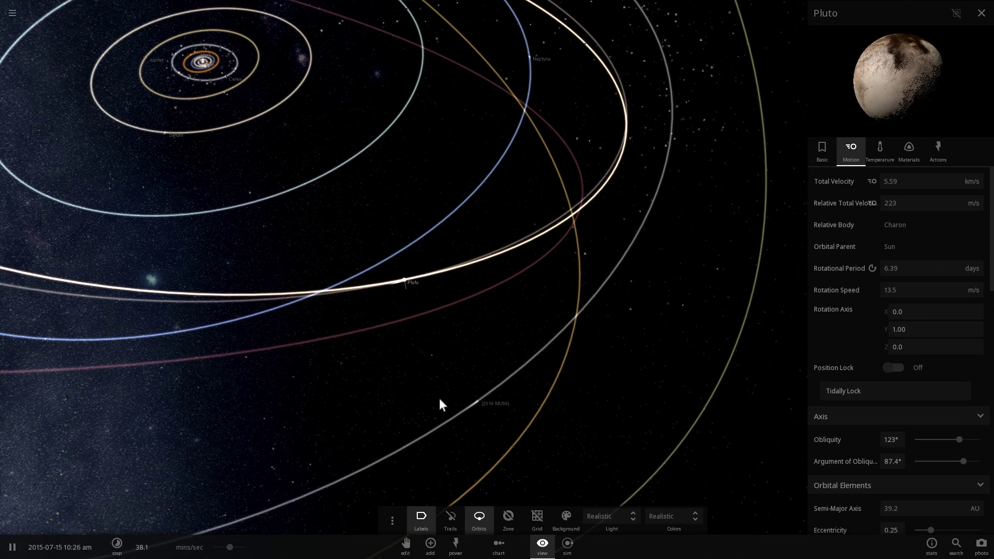
left_click(478, 406)
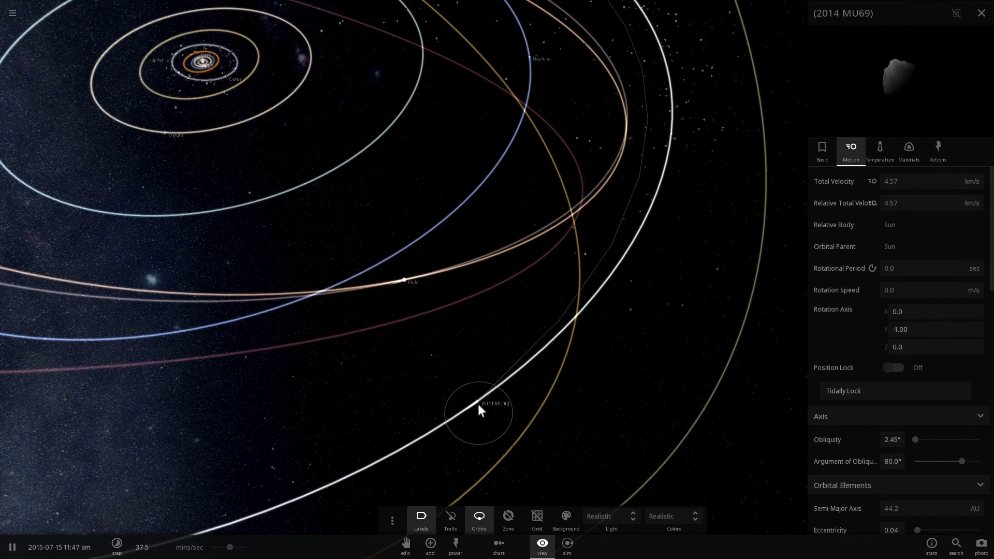
scroll(477, 404, "down", 10)
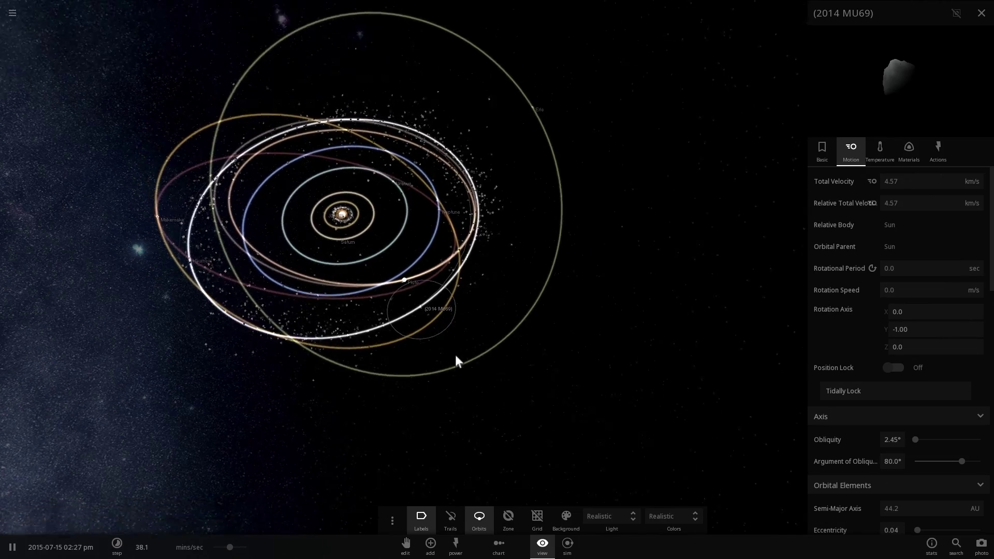
scroll(441, 342, "up", 5)
scroll(444, 337, "up", 5)
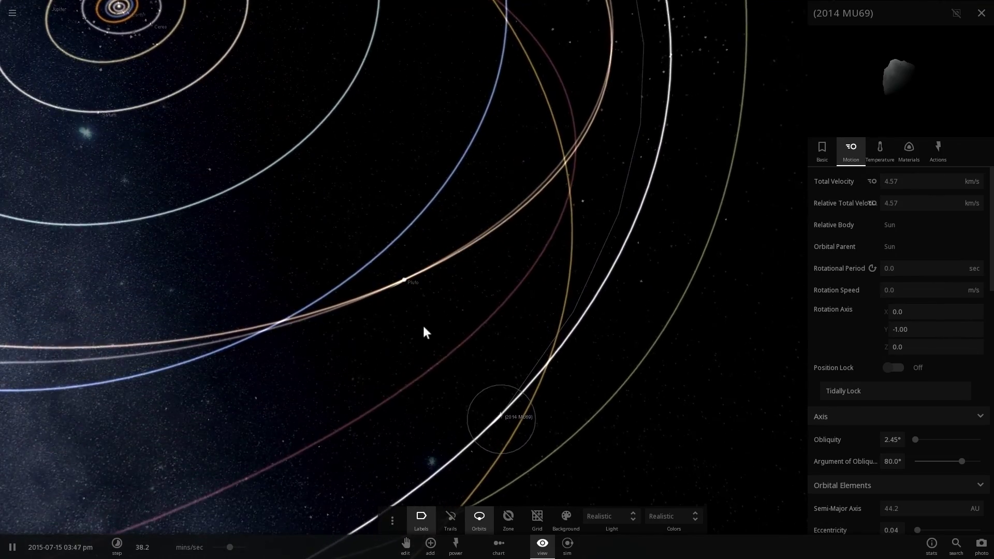
scroll(417, 297, "down", 3)
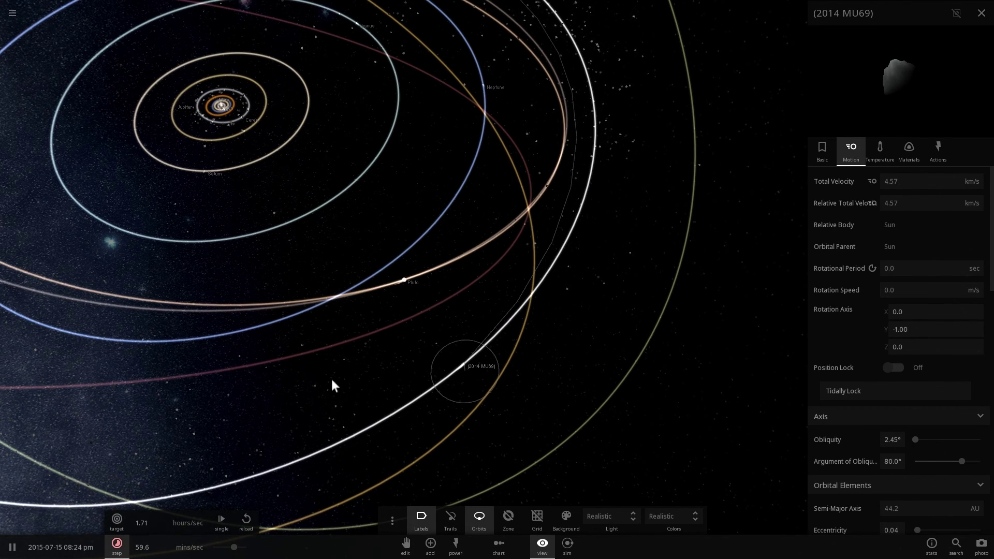
scroll(395, 300, "up", 5)
Step: Speed time up to about 14 days per second, zoom out, and rotate so the orbits arc diagonally
left_click_drag(233, 547, 246, 547)
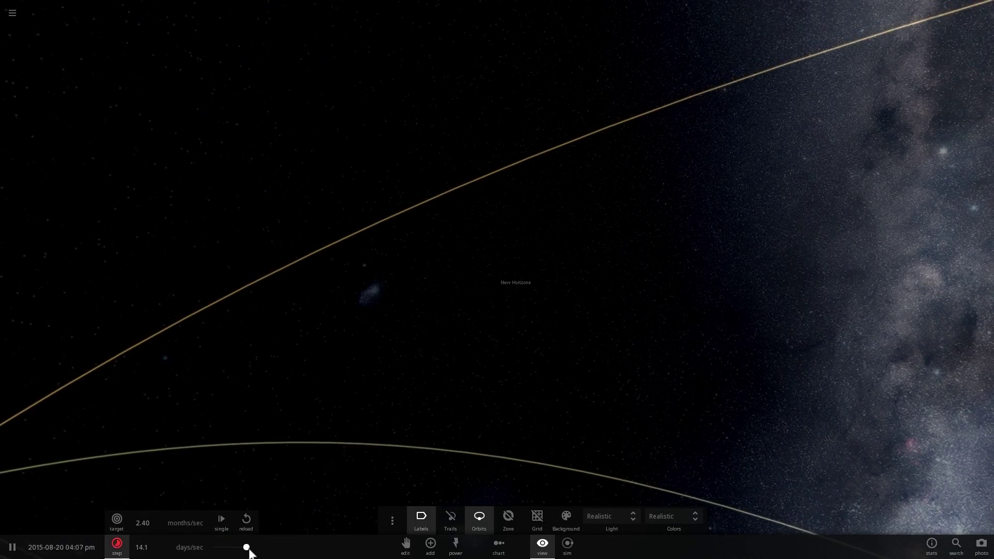
scroll(495, 320, "down", 5)
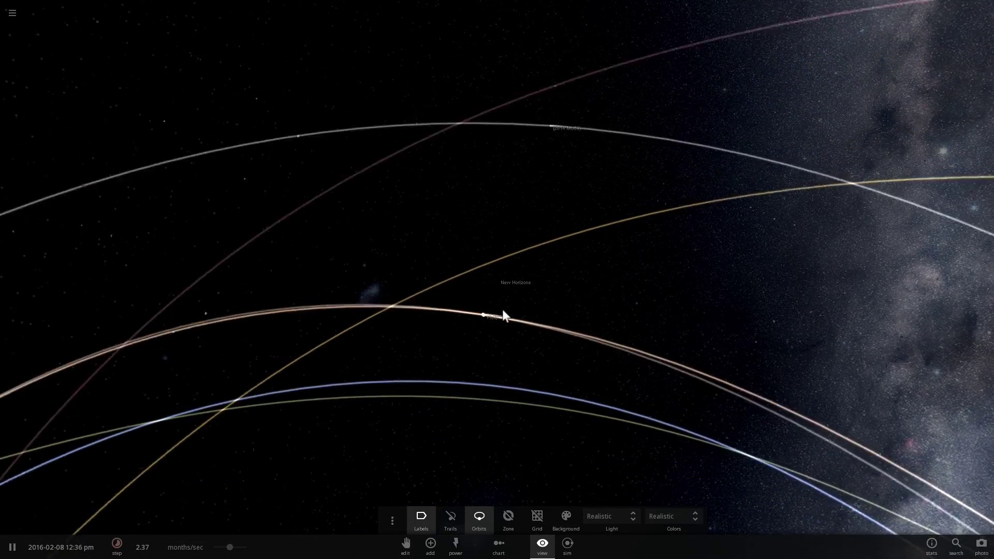
scroll(503, 313, "down", 5)
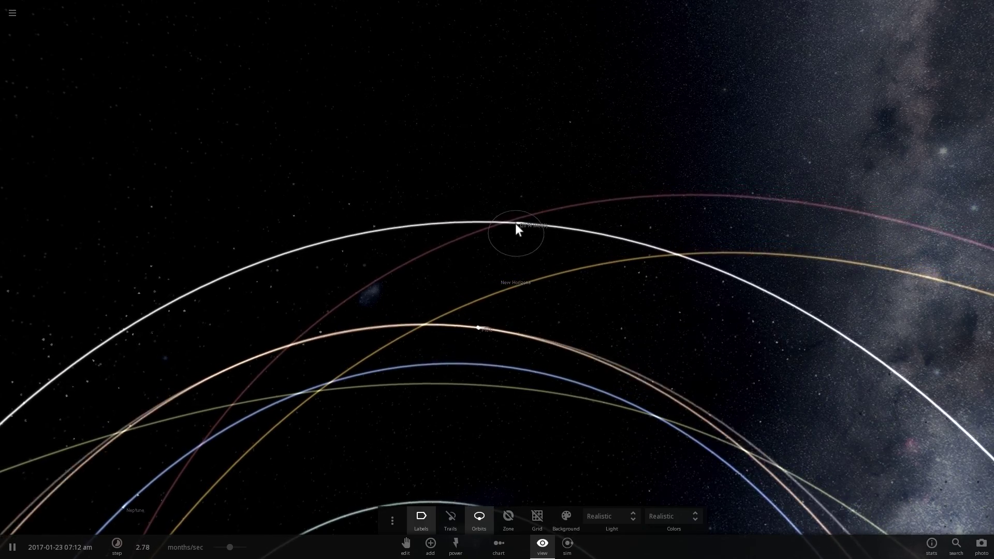
left_click_drag(516, 228, 864, 245)
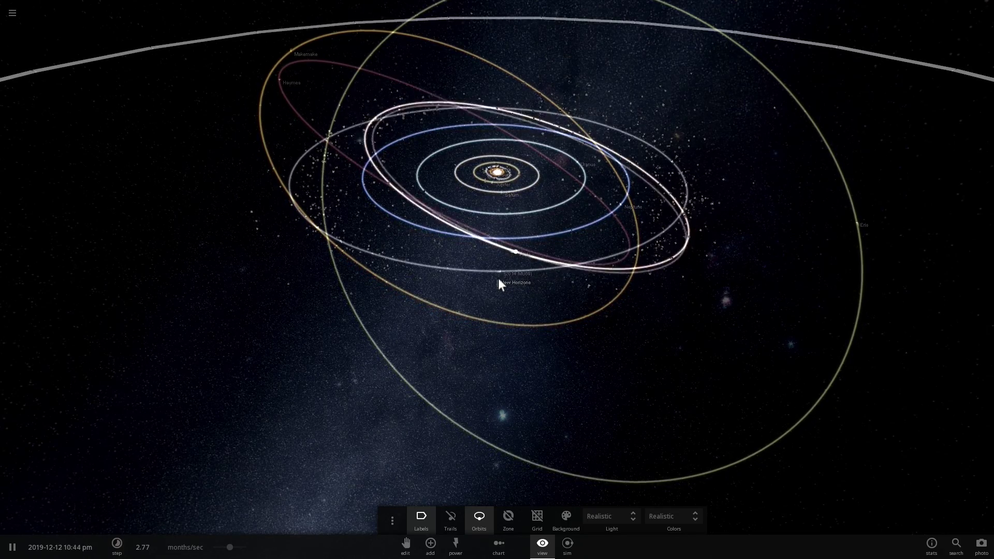
left_click_drag(508, 284, 714, 224)
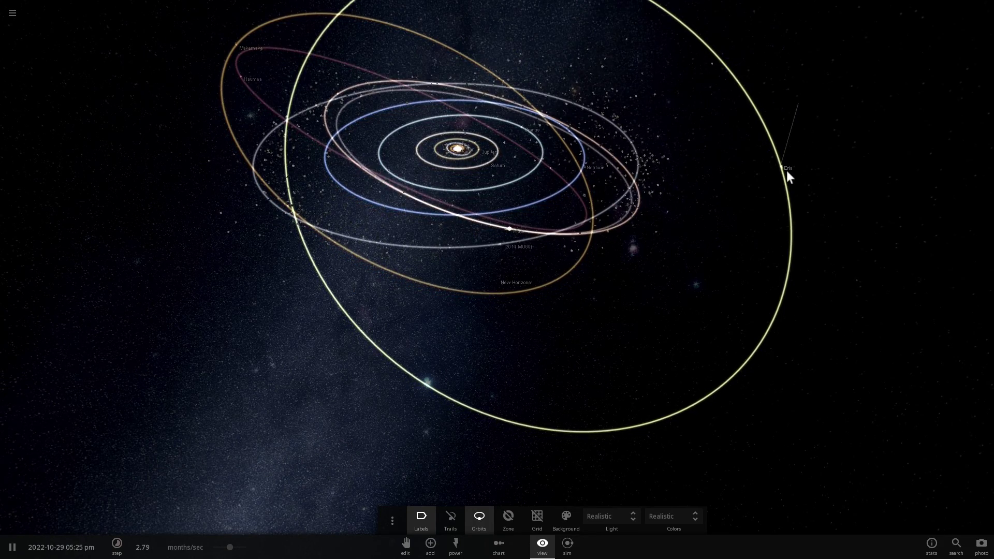
scroll(614, 222, "up", 5)
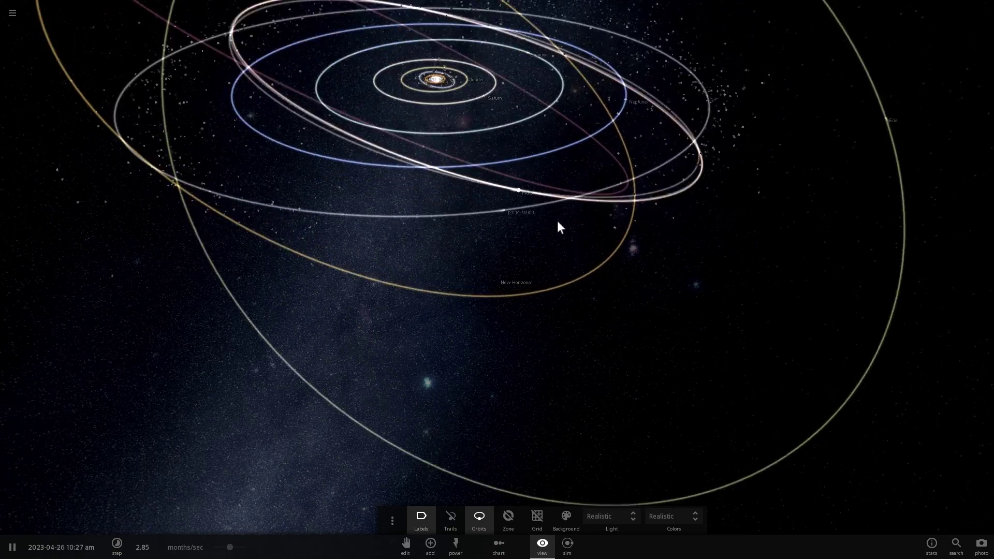
scroll(557, 227, "up", 5)
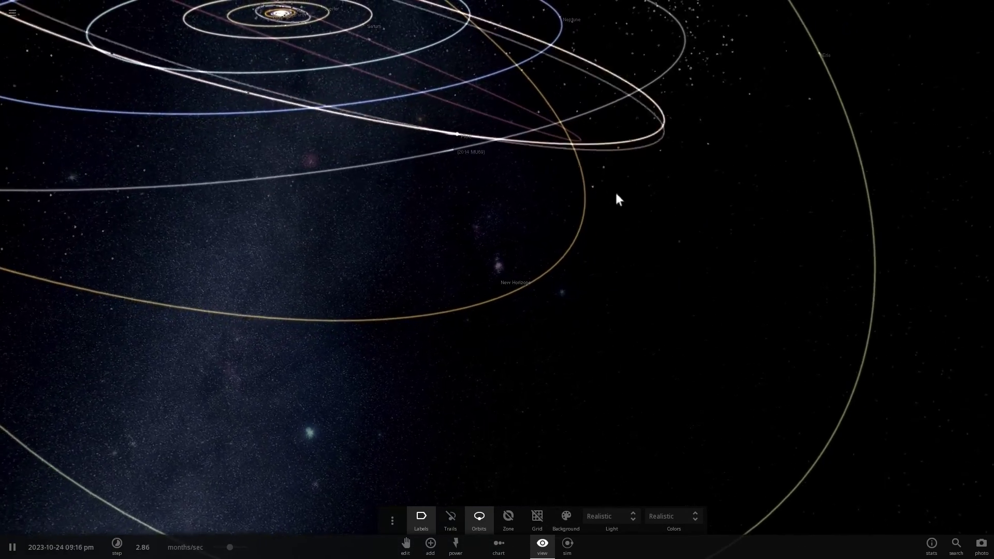
Step: Select New Horizons to show its details, raise the simulation speed, and zoom out to the whole solar system
left_click(501, 284)
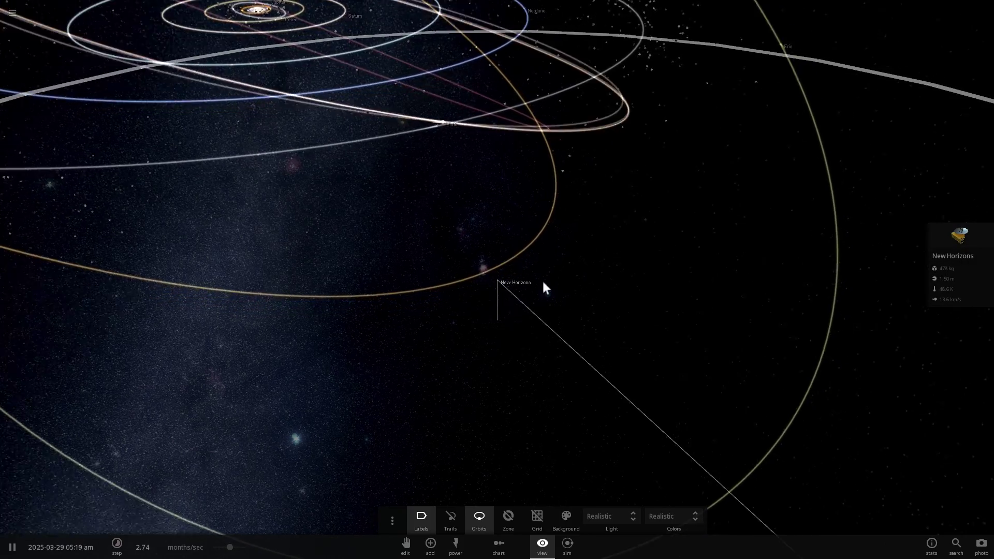
left_click_drag(544, 288, 399, 408)
left_click_drag(229, 548, 244, 548)
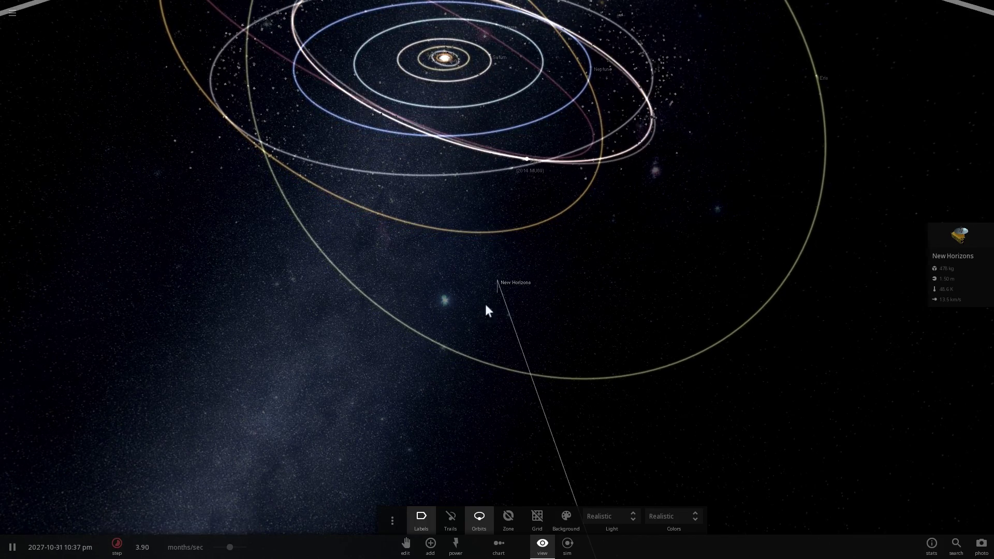
left_click_drag(494, 311, 537, 308)
scroll(536, 309, "down", 5)
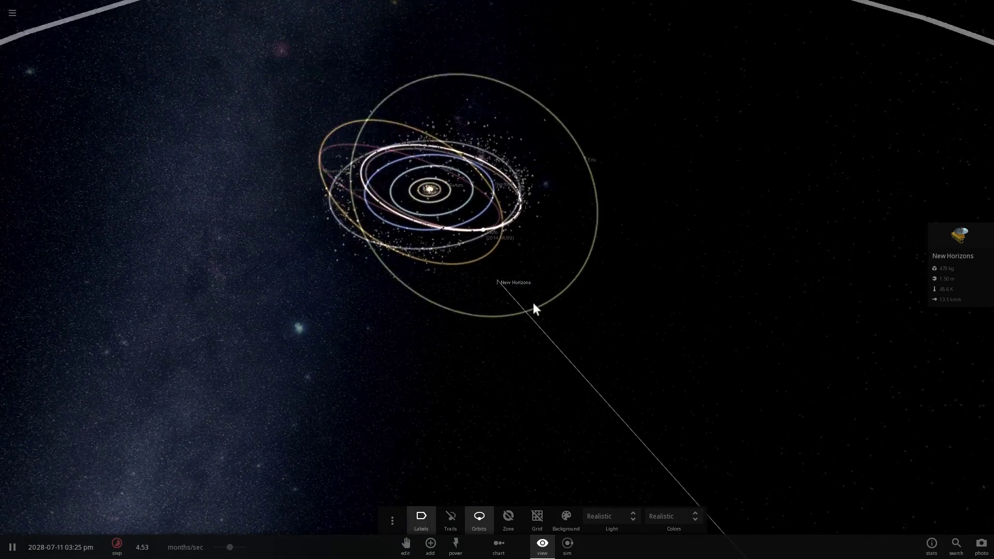
scroll(533, 303, "down", 8)
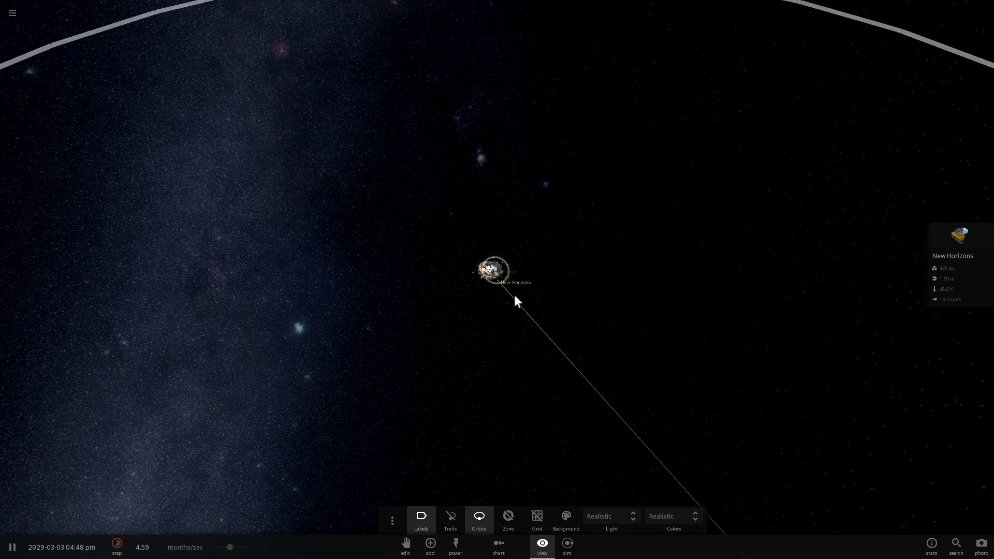
scroll(516, 297, "down", 2)
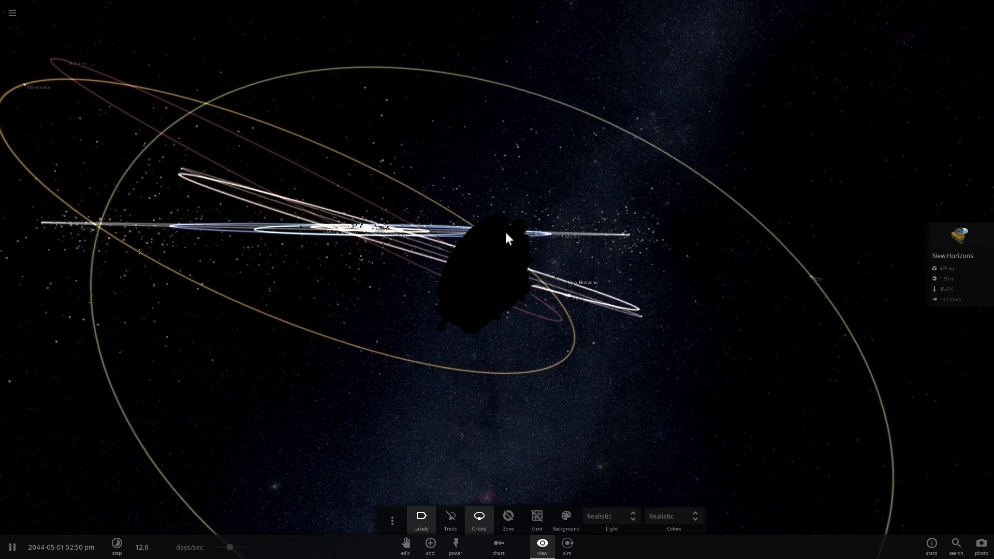
Step: Orbit and tilt the camera around New Horizons until the orbit rings are seen from below
left_click_drag(505, 231, 589, 268)
left_click_drag(450, 276, 561, 249)
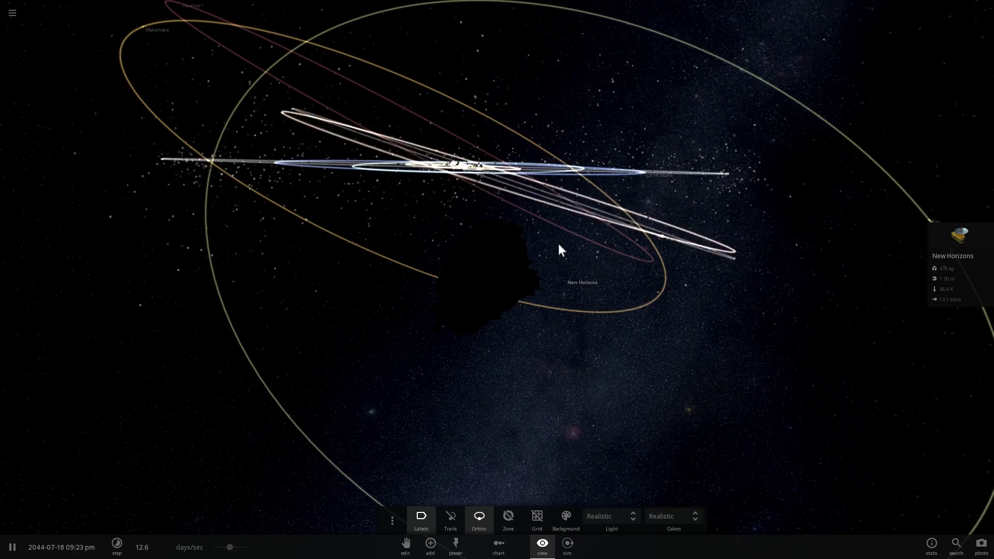
left_click_drag(523, 266, 495, 358)
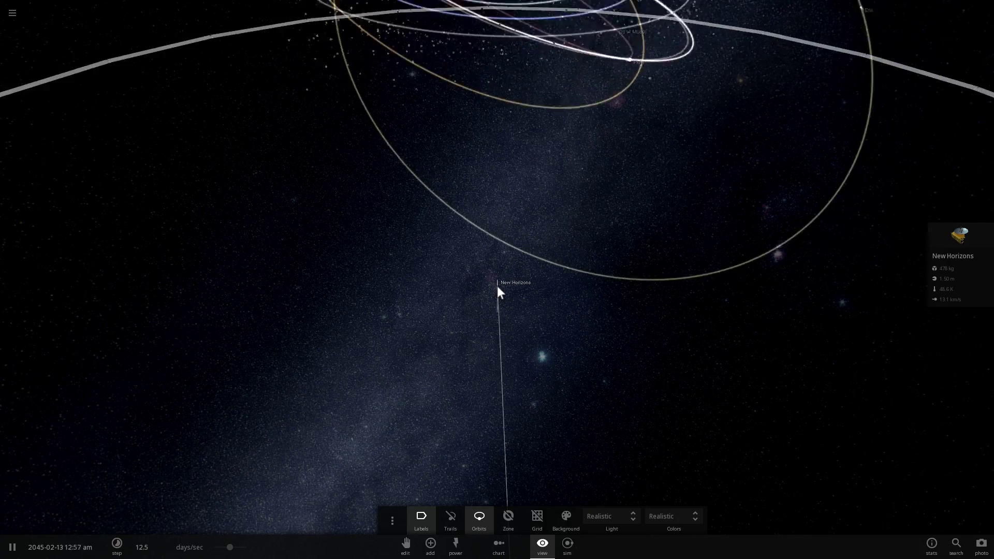
left_click_drag(501, 314, 500, 282)
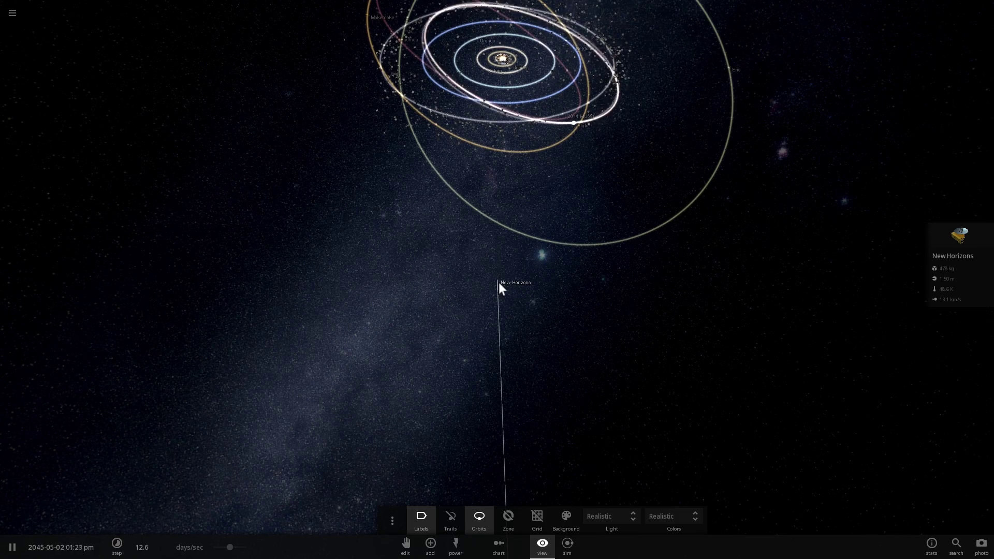
Step: Centre the camera on the Sun, orbit around it, then focus in on Earth
double_click(498, 61)
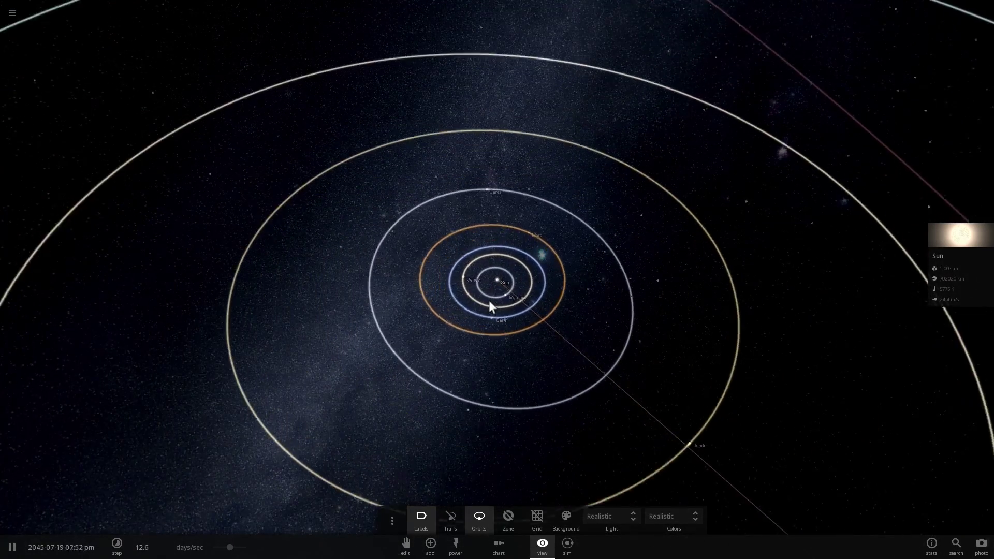
left_click_drag(488, 305, 526, 313)
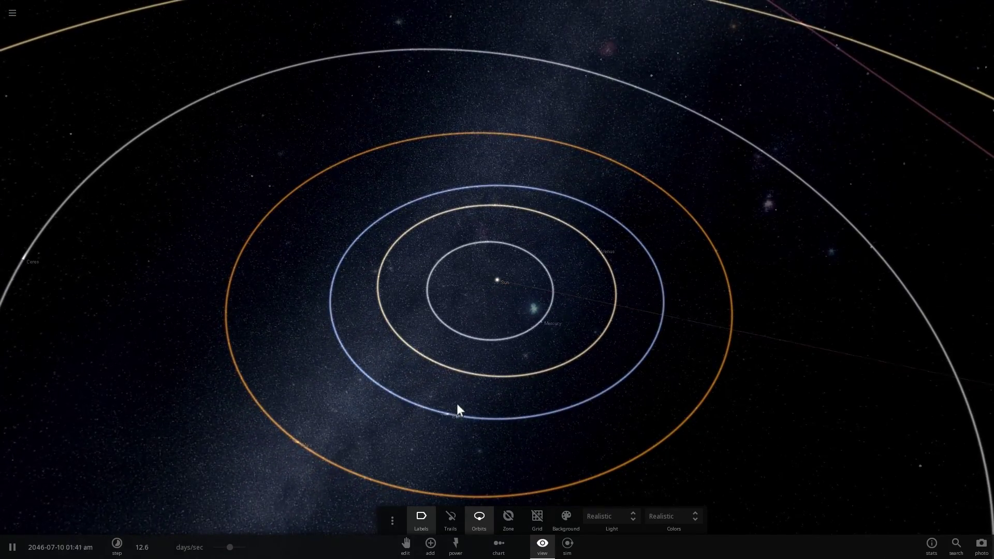
double_click(482, 419)
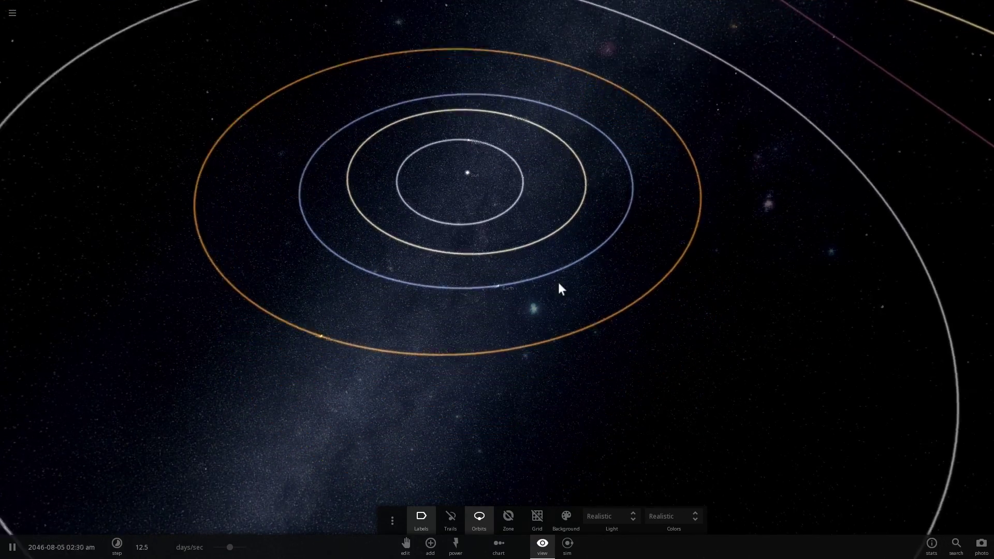